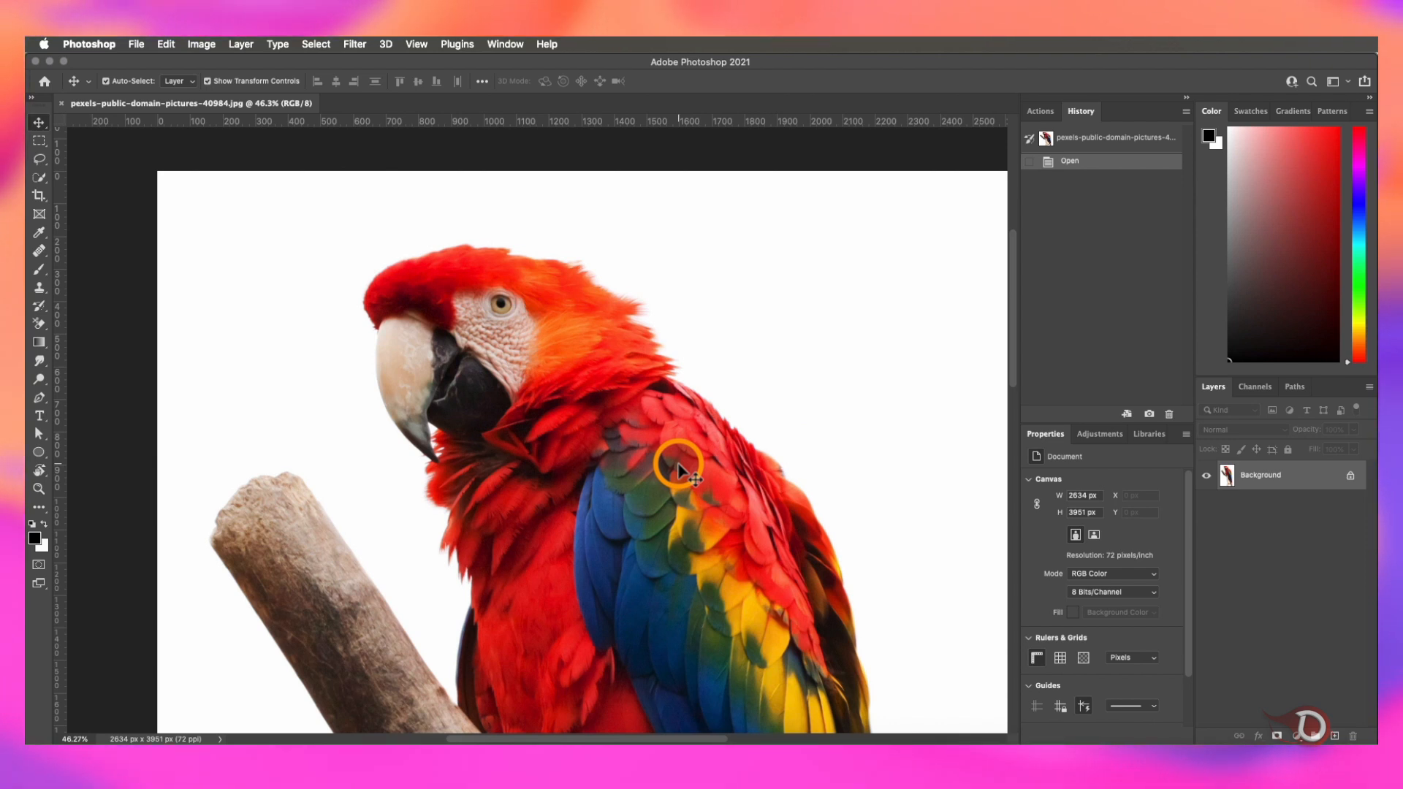
- Unlock the Background layer and choose the Background Eraser tool
left_click(1353, 476)
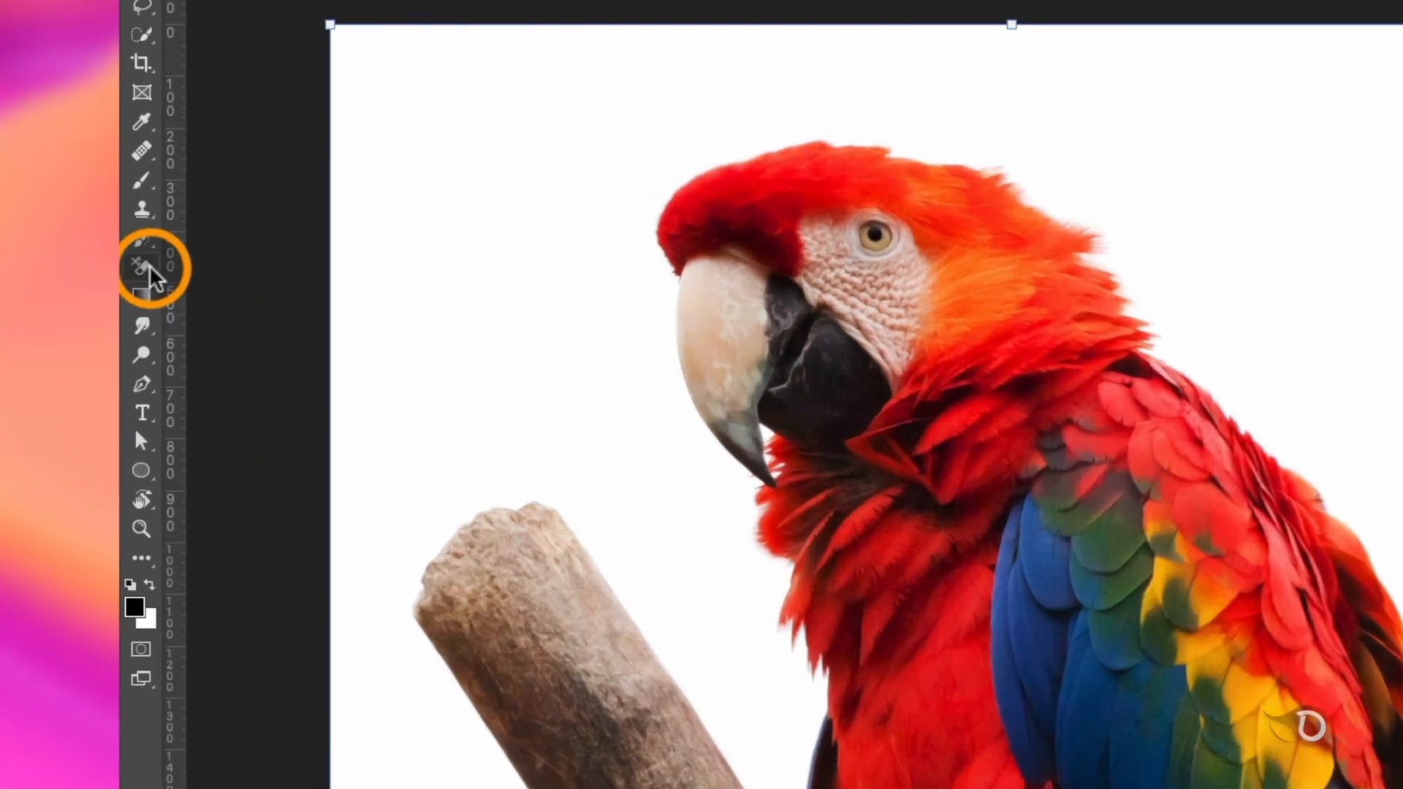
left_click(42, 325)
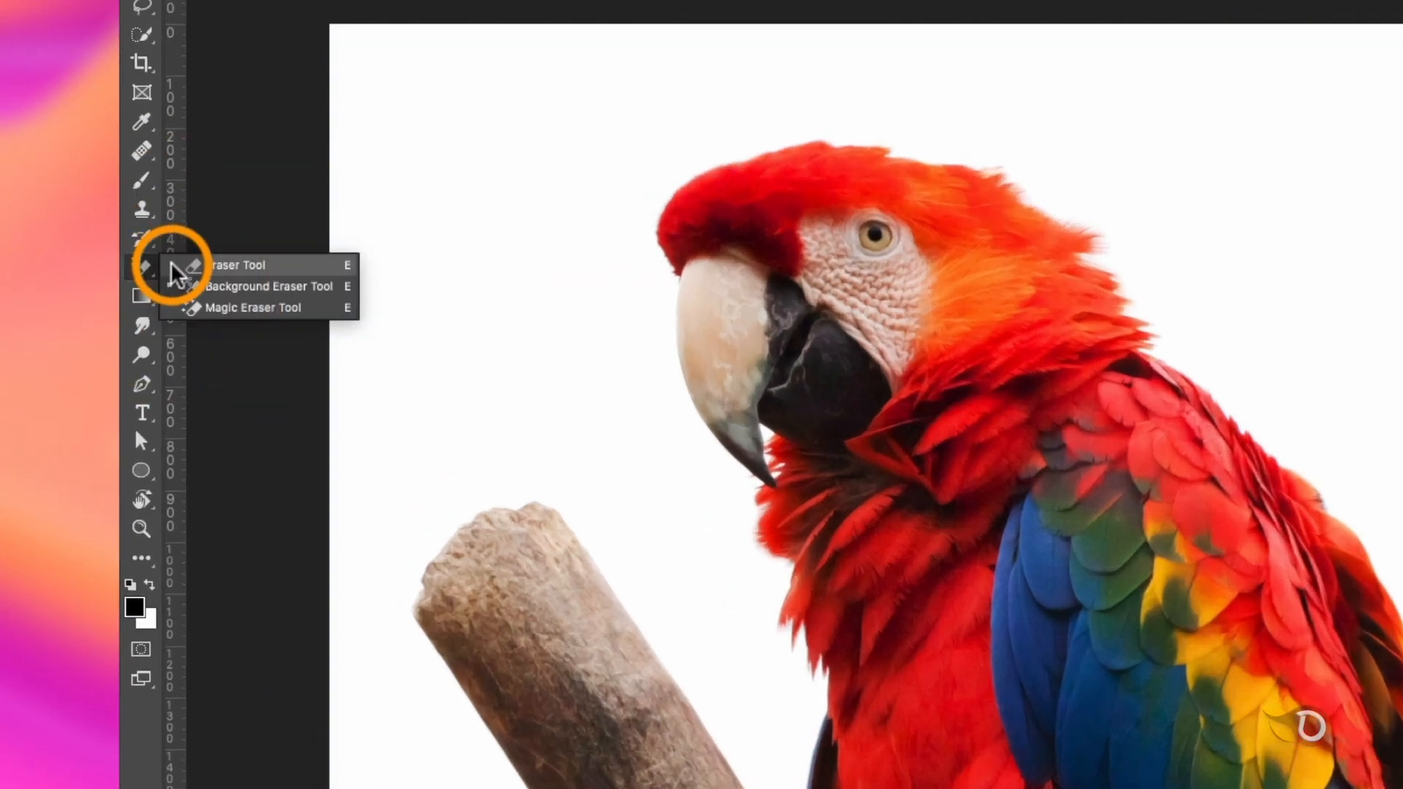
left_click(304, 287)
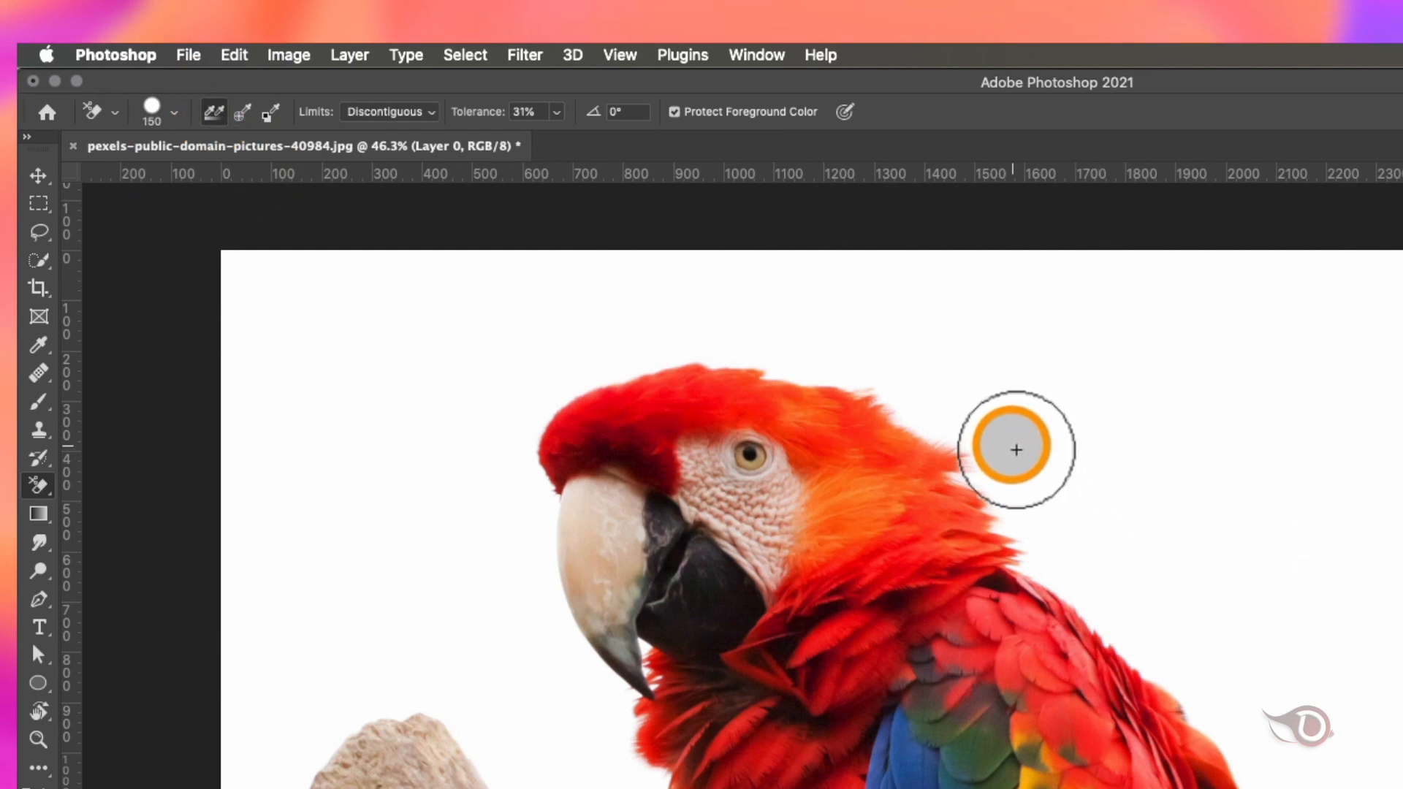
- Try erasing the white background behind the parrot's head with continuous sampling, and undo the stroke
mouse_move(1008, 454)
left_mouse_down()
mouse_move(1067, 538)
mouse_move(1067, 562)
mouse_move(1002, 556)
mouse_move(919, 440)
mouse_move(927, 427)
mouse_move(974, 475)
mouse_move(1080, 438)
mouse_move(1075, 472)
left_mouse_up()
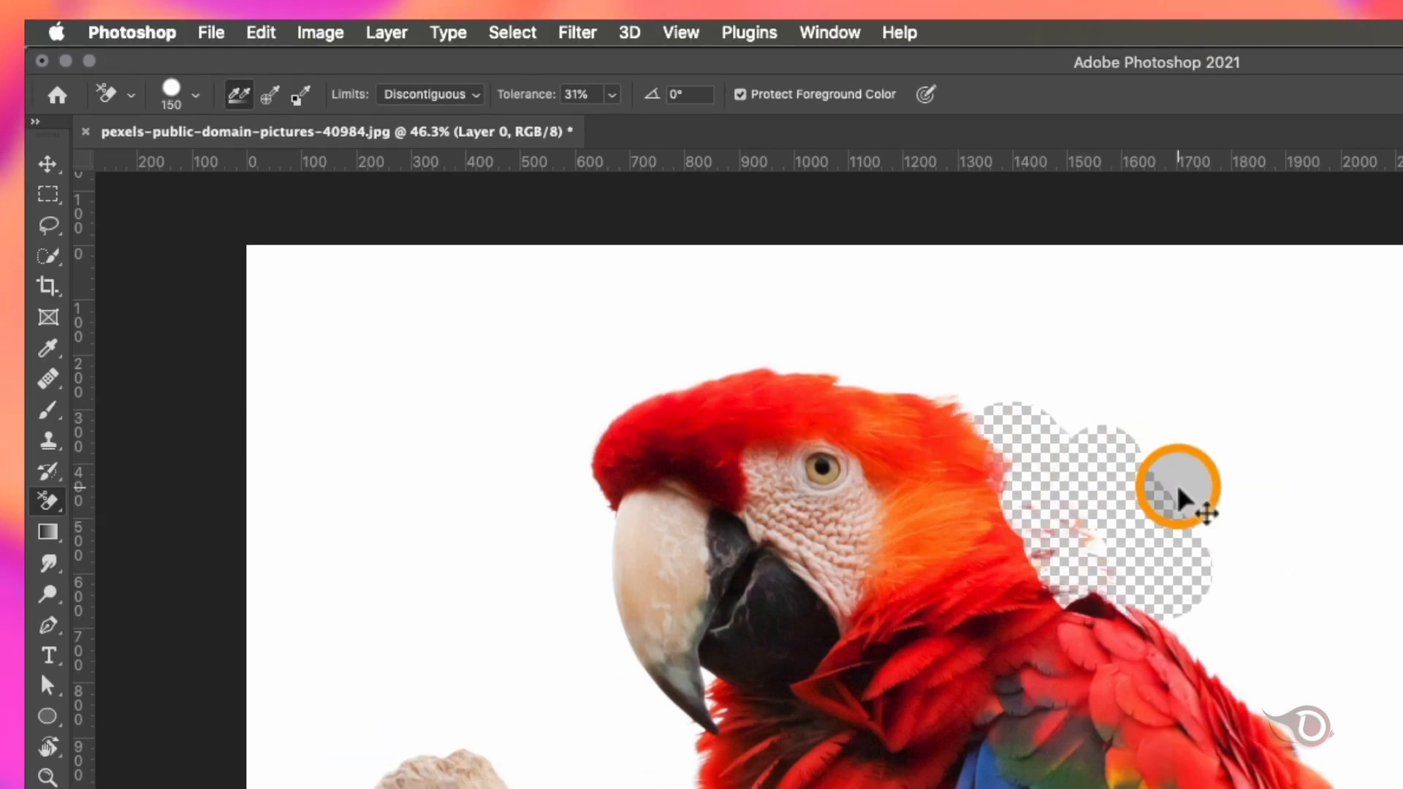
key("super+z")
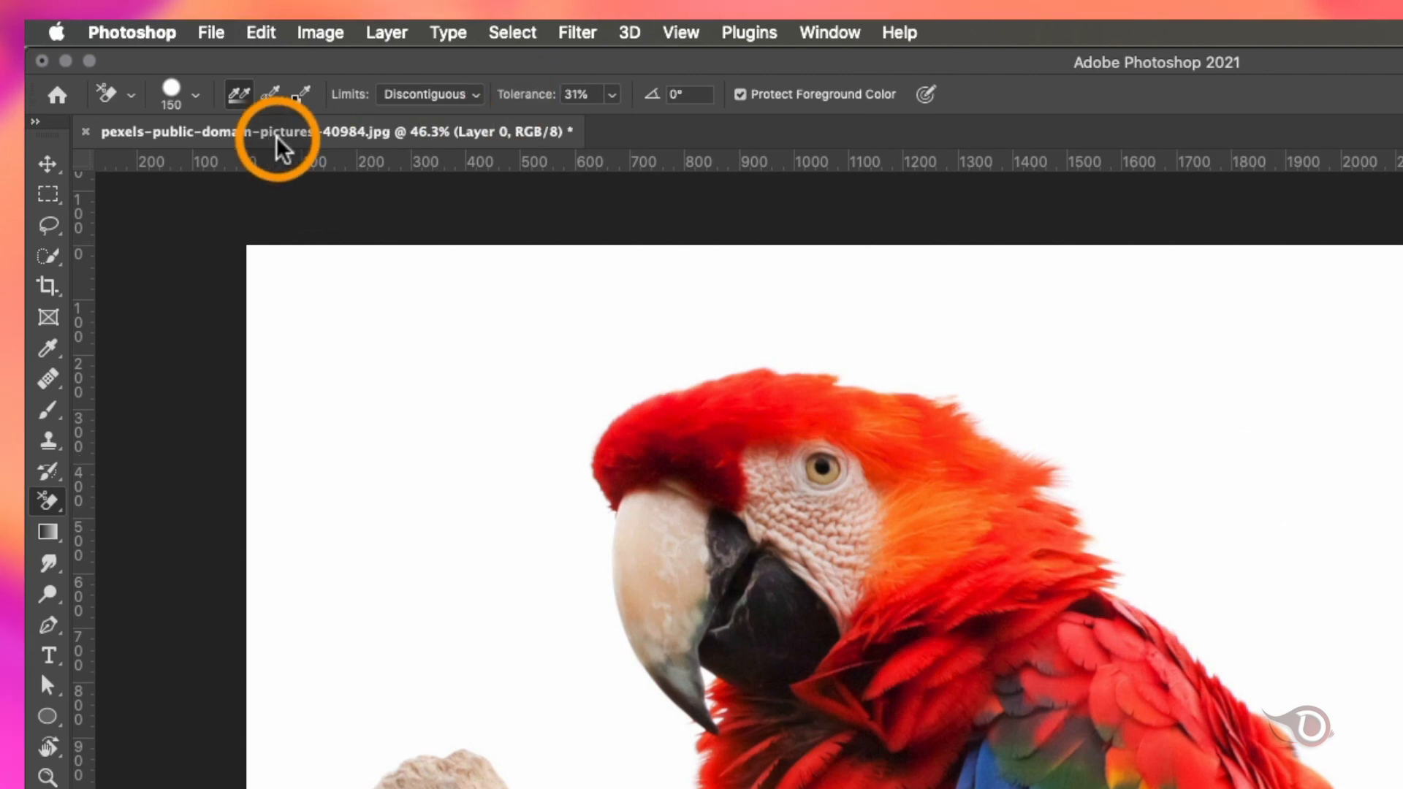
- Set the eraser to sample once and erase the white background along the top of the head and upper back
left_click(272, 97)
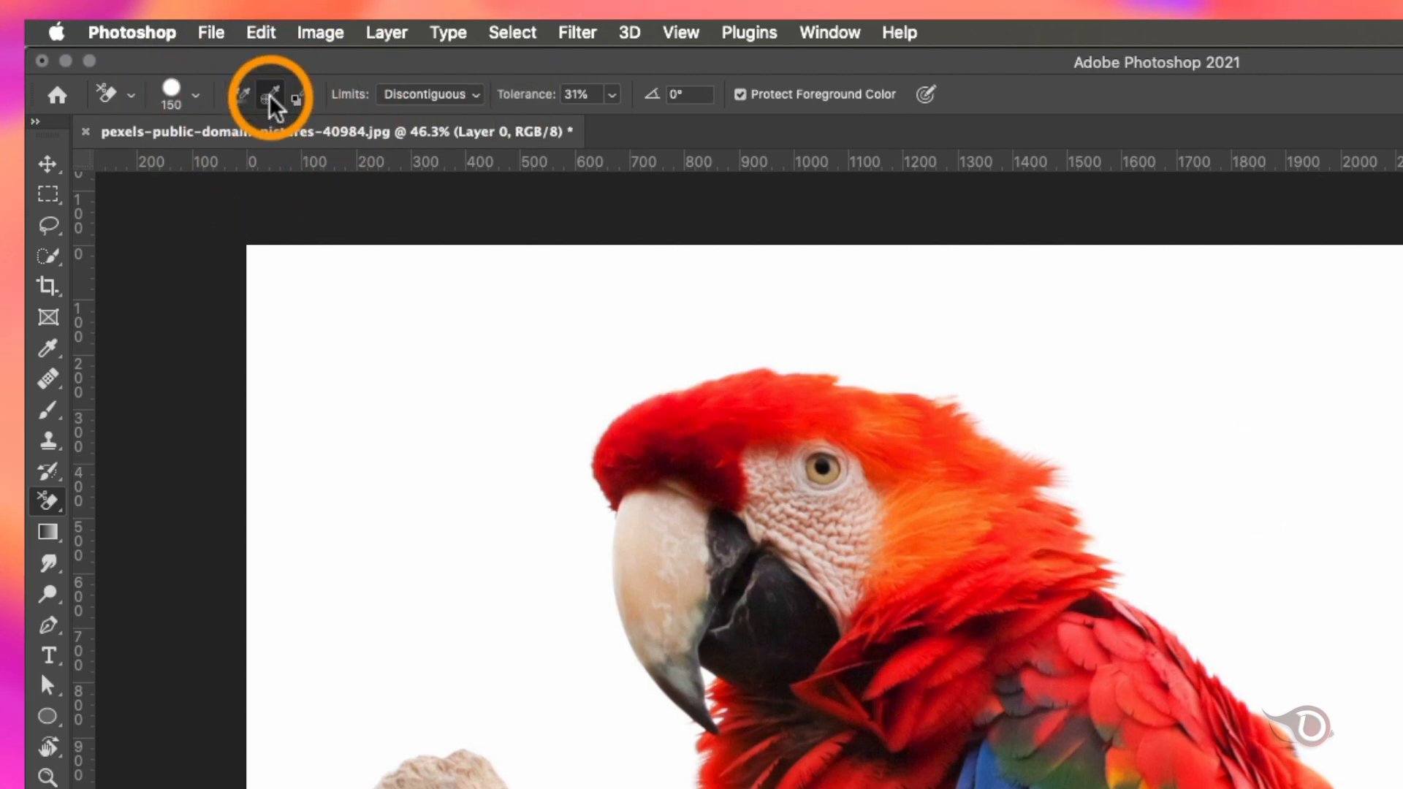
mouse_move(1154, 537)
left_mouse_down()
mouse_move(963, 407)
mouse_move(883, 374)
mouse_move(739, 357)
mouse_move(670, 377)
left_mouse_up()
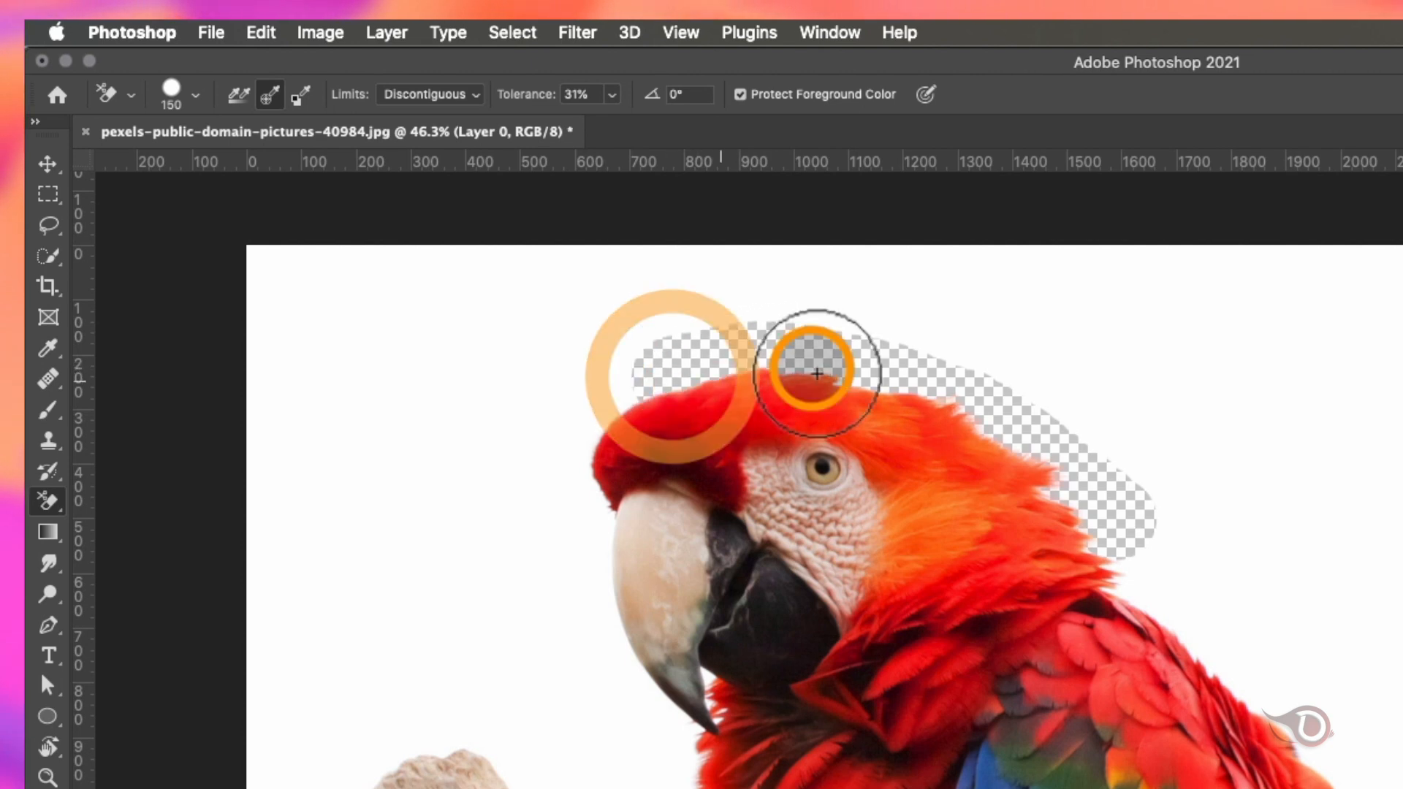
left_click(1288, 544)
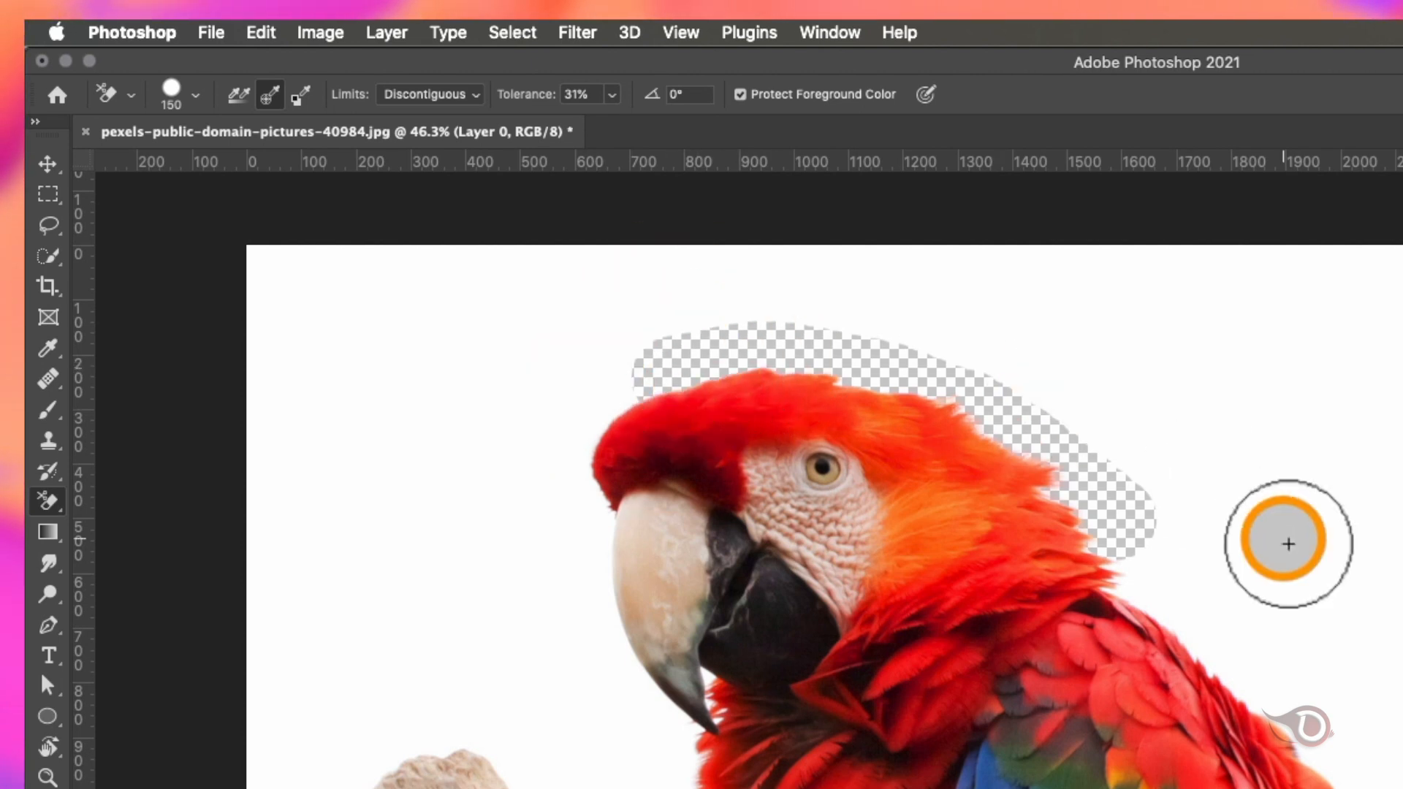
mouse_move(1288, 543)
left_mouse_down()
mouse_move(1227, 652)
mouse_move(1130, 599)
mouse_move(1091, 528)
left_mouse_up()
left_click(1269, 532)
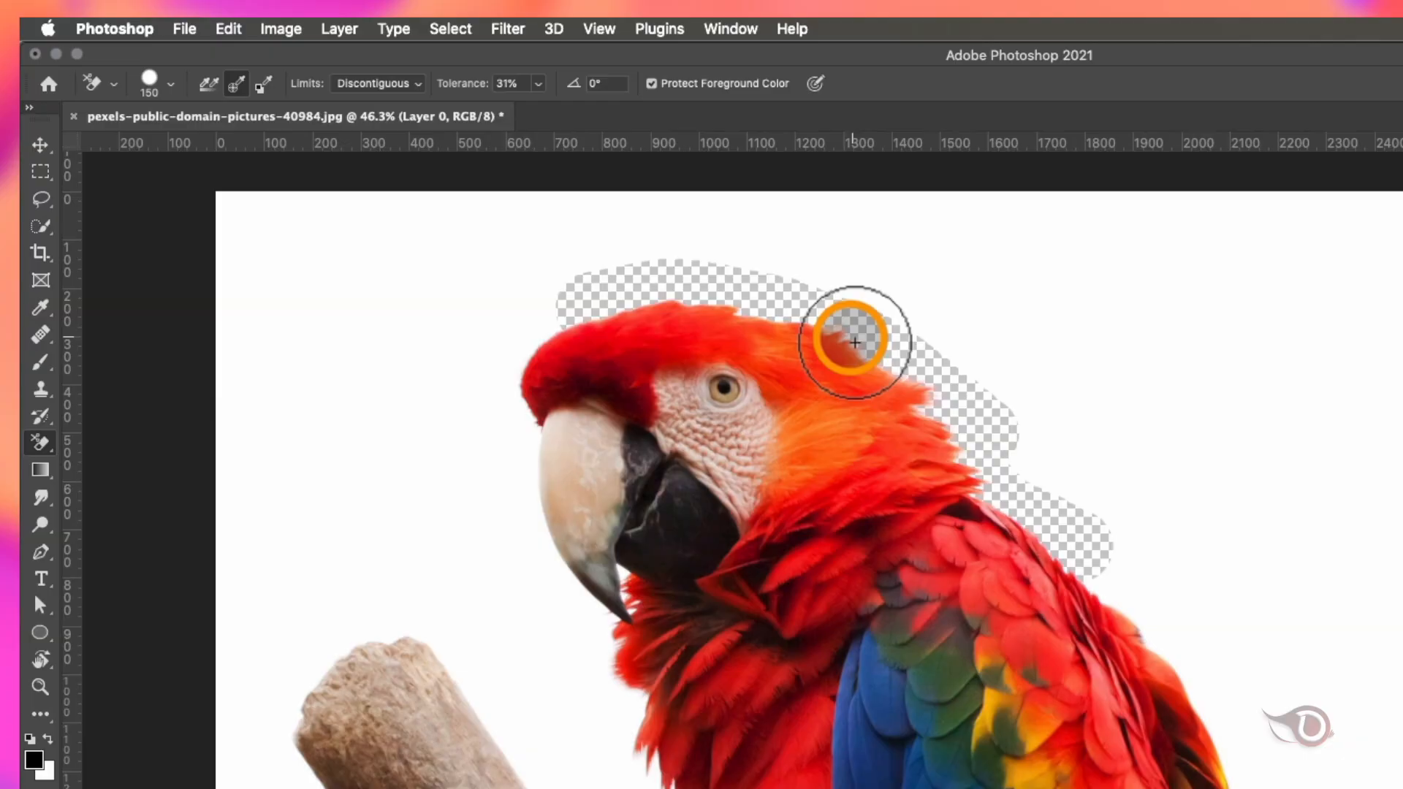
- Try Background Swatch sampling for the eraser and return to sampling once
left_click(262, 85)
left_click(264, 87)
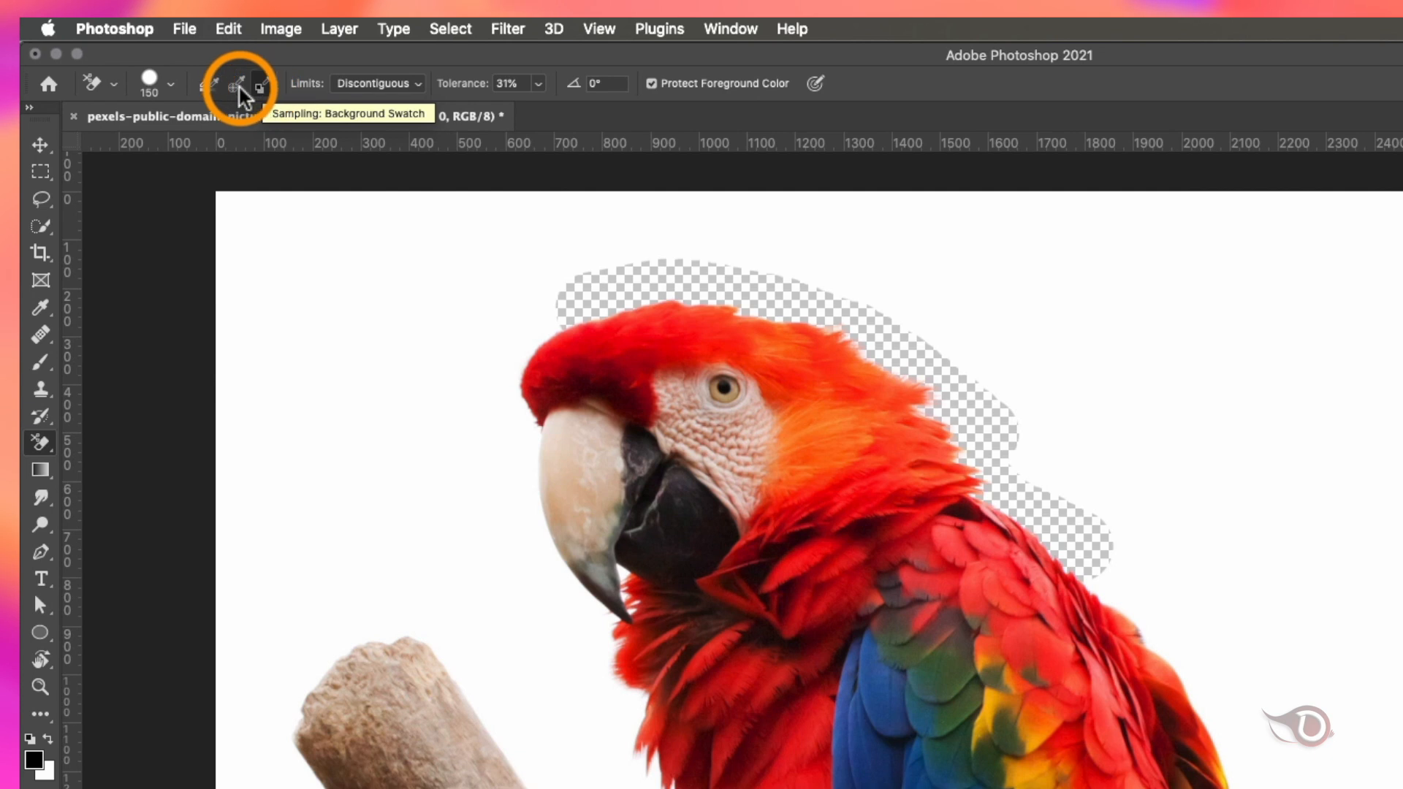
left_click(238, 86)
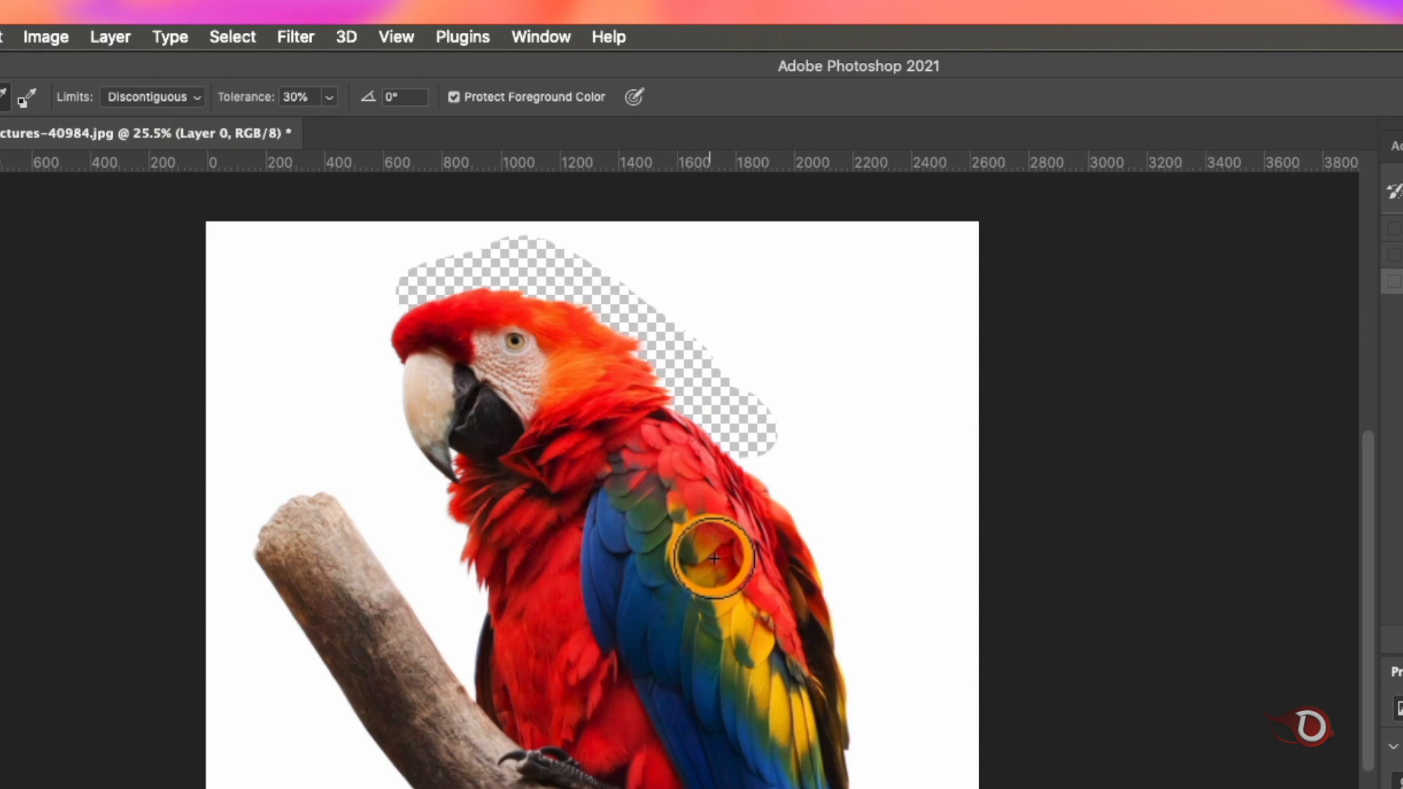
- Erase the white background along the outer edge of the parrot's wing and tail
scroll(794, 548, "down", 2)
scroll(794, 548, "down", 1)
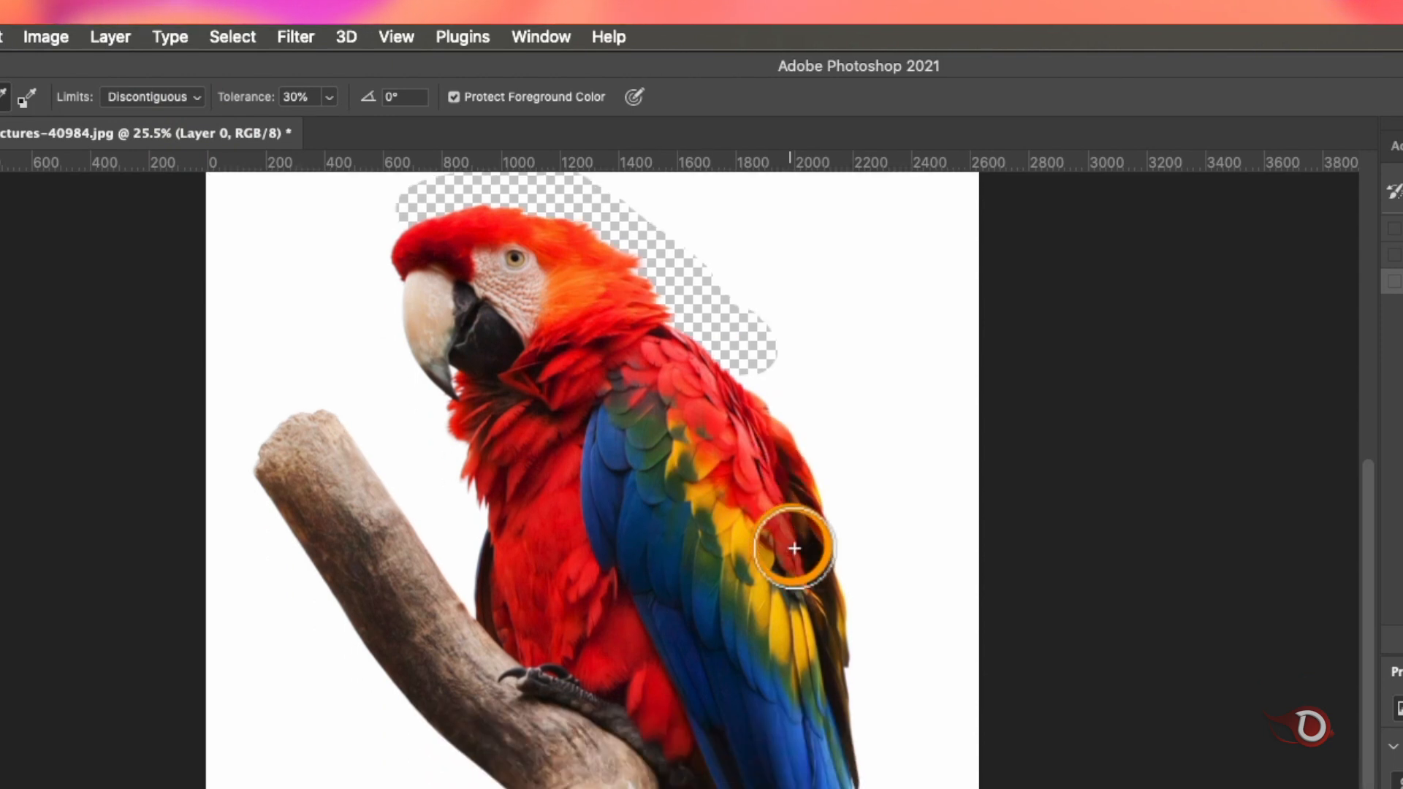
mouse_move(775, 393)
left_mouse_down()
mouse_move(845, 510)
mouse_move(808, 457)
mouse_move(837, 593)
mouse_move(855, 573)
mouse_move(870, 654)
left_mouse_up()
scroll(802, 694, "down", 10)
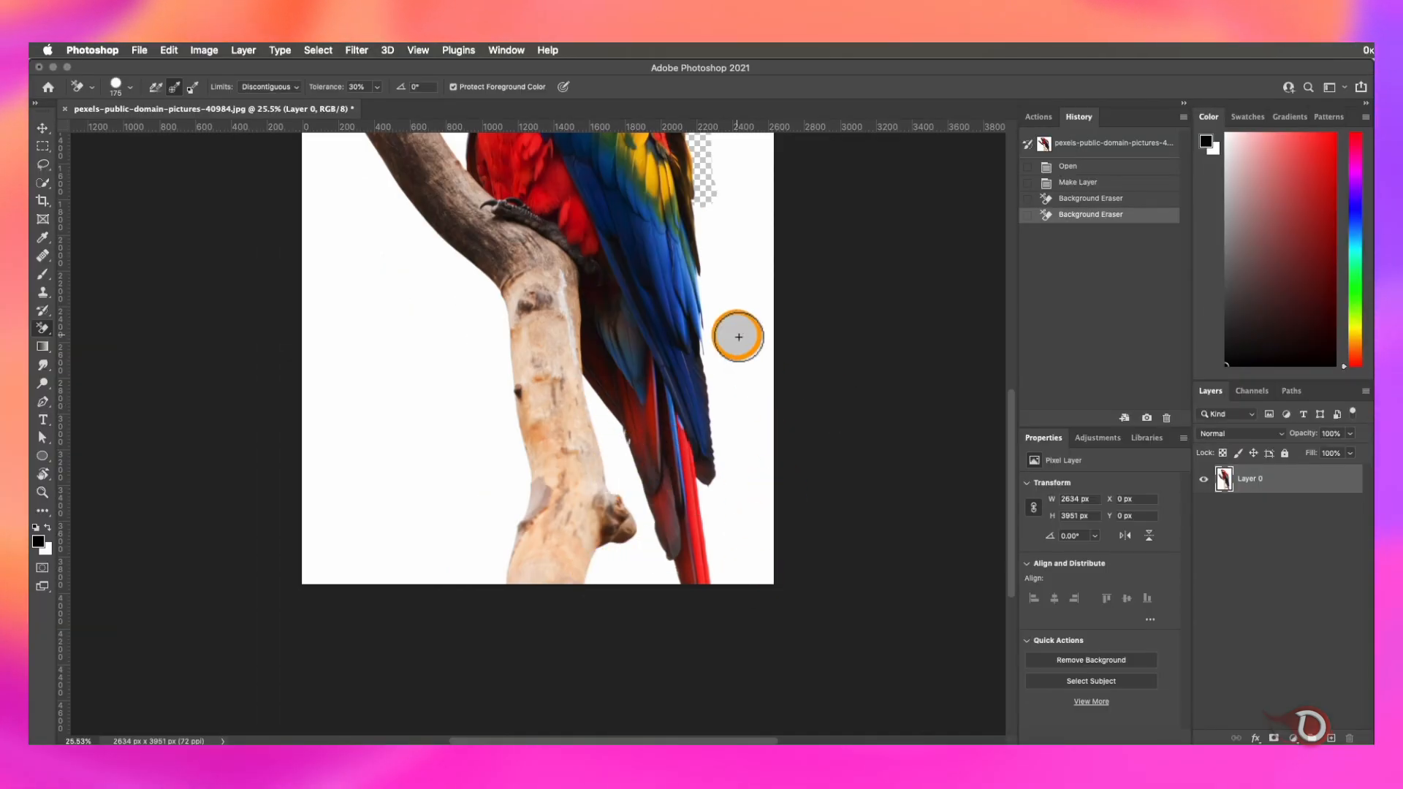
mouse_move(715, 373)
left_mouse_down()
mouse_move(731, 527)
mouse_move(720, 467)
mouse_move(703, 485)
mouse_move(716, 574)
mouse_move(732, 577)
mouse_move(712, 548)
left_mouse_up()
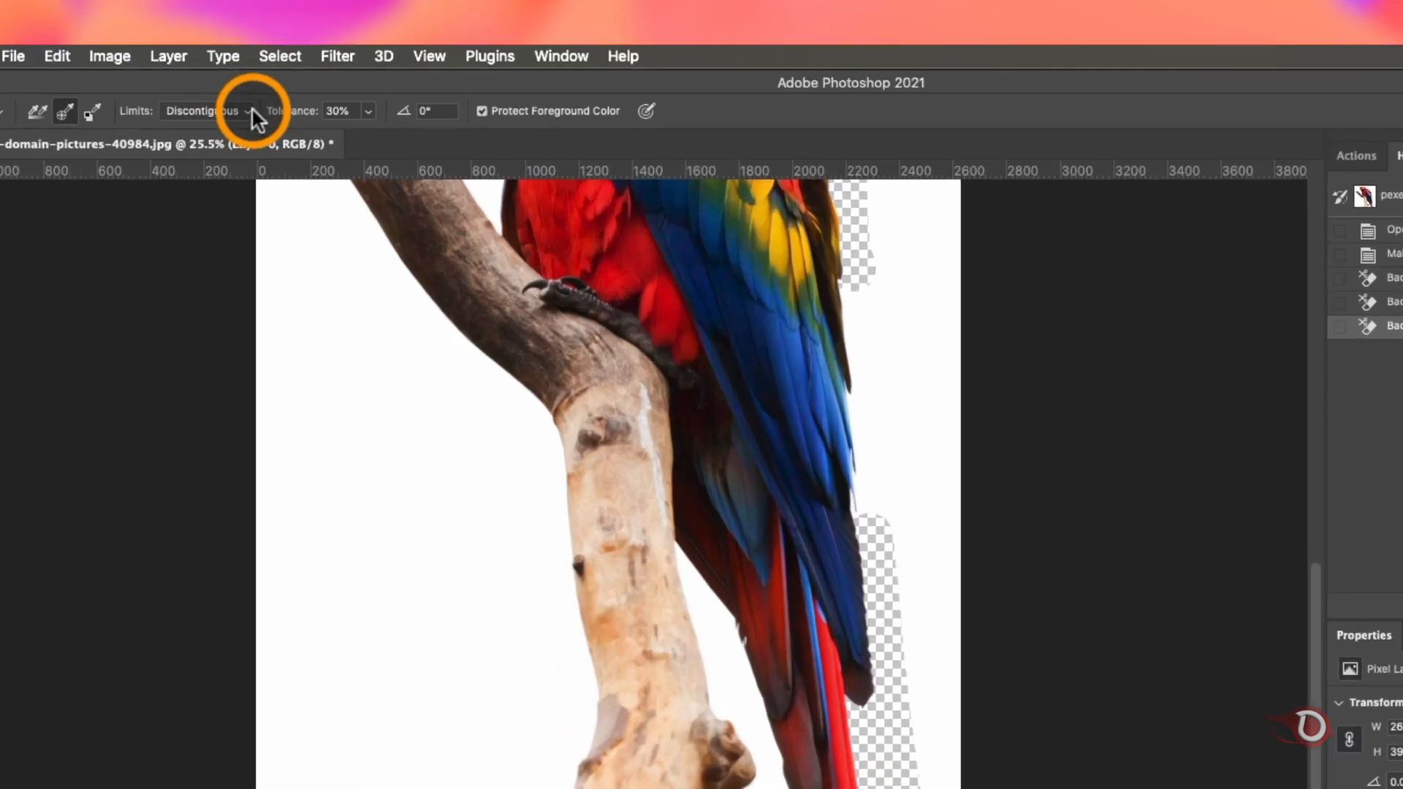
- Set the eraser limits to Contiguous and erase the remaining white along the wing and between the tail and branch
left_click(293, 87)
left_click(279, 98)
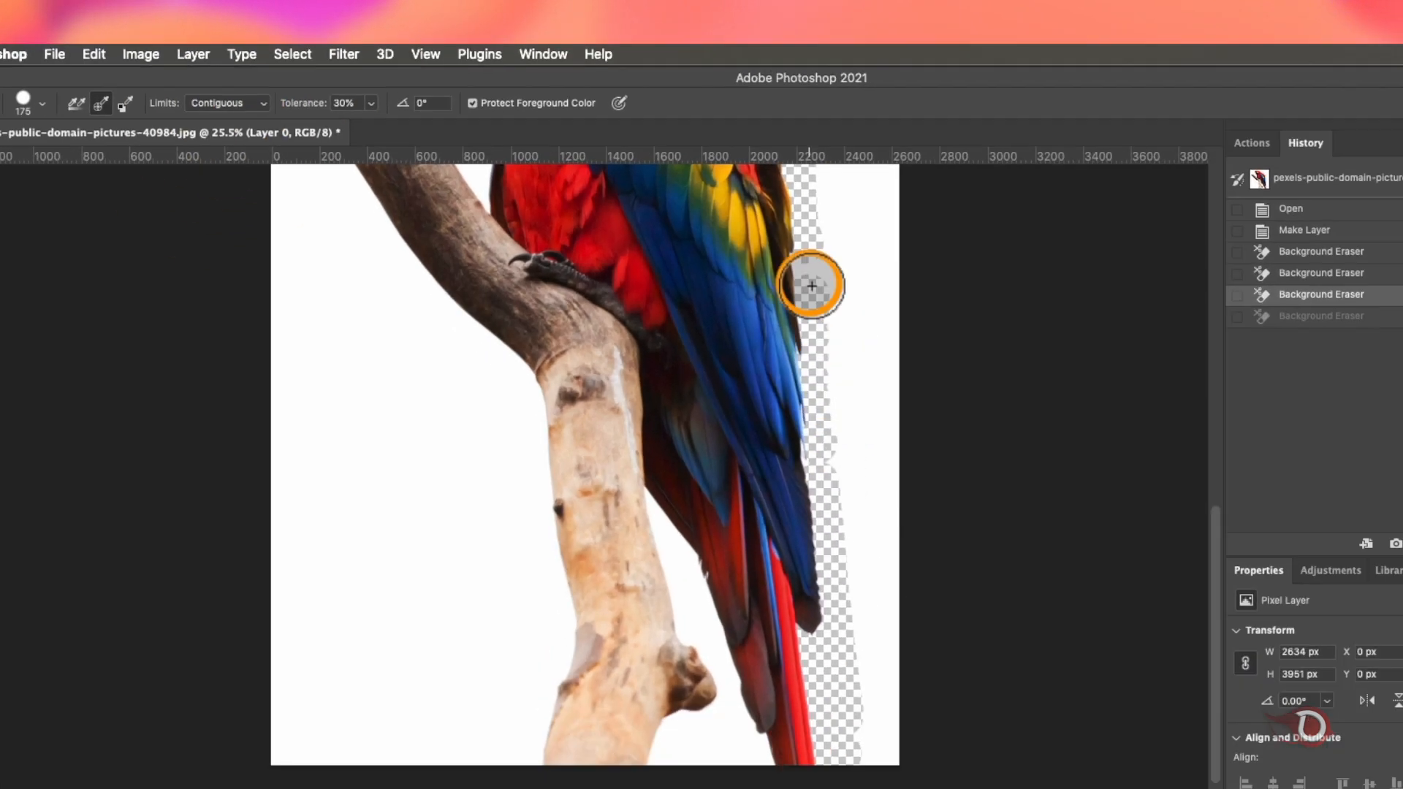
mouse_move(803, 746)
left_mouse_down()
mouse_move(745, 729)
mouse_move(735, 685)
left_mouse_up()
left_click(600, 404)
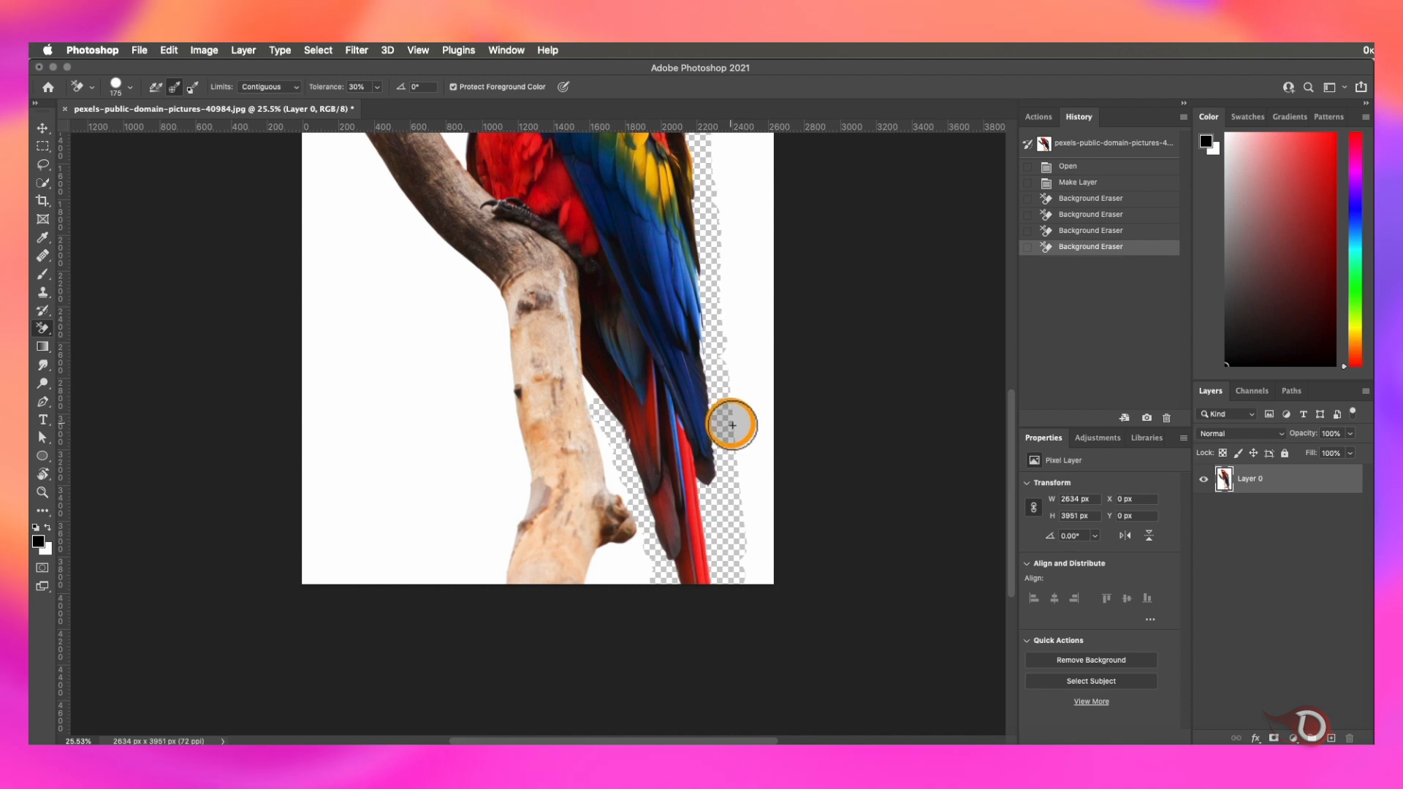
- Set the eraser limits to Find Edges and erase the white background around the branch tip and below the beak
scroll(666, 409, "up", 5)
left_click_drag(664, 407, 858, 567)
left_click(219, 126)
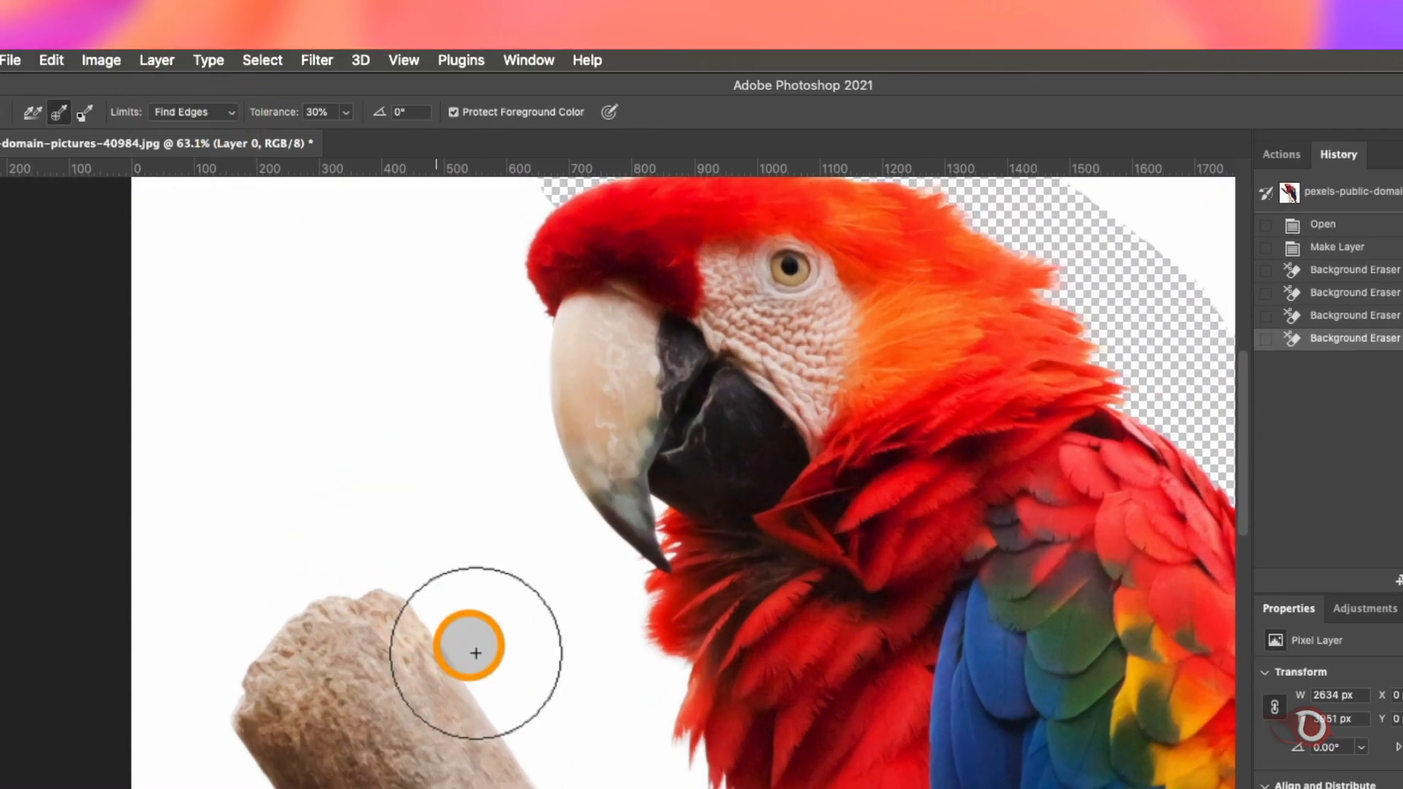
scroll(470, 311, "up", 3)
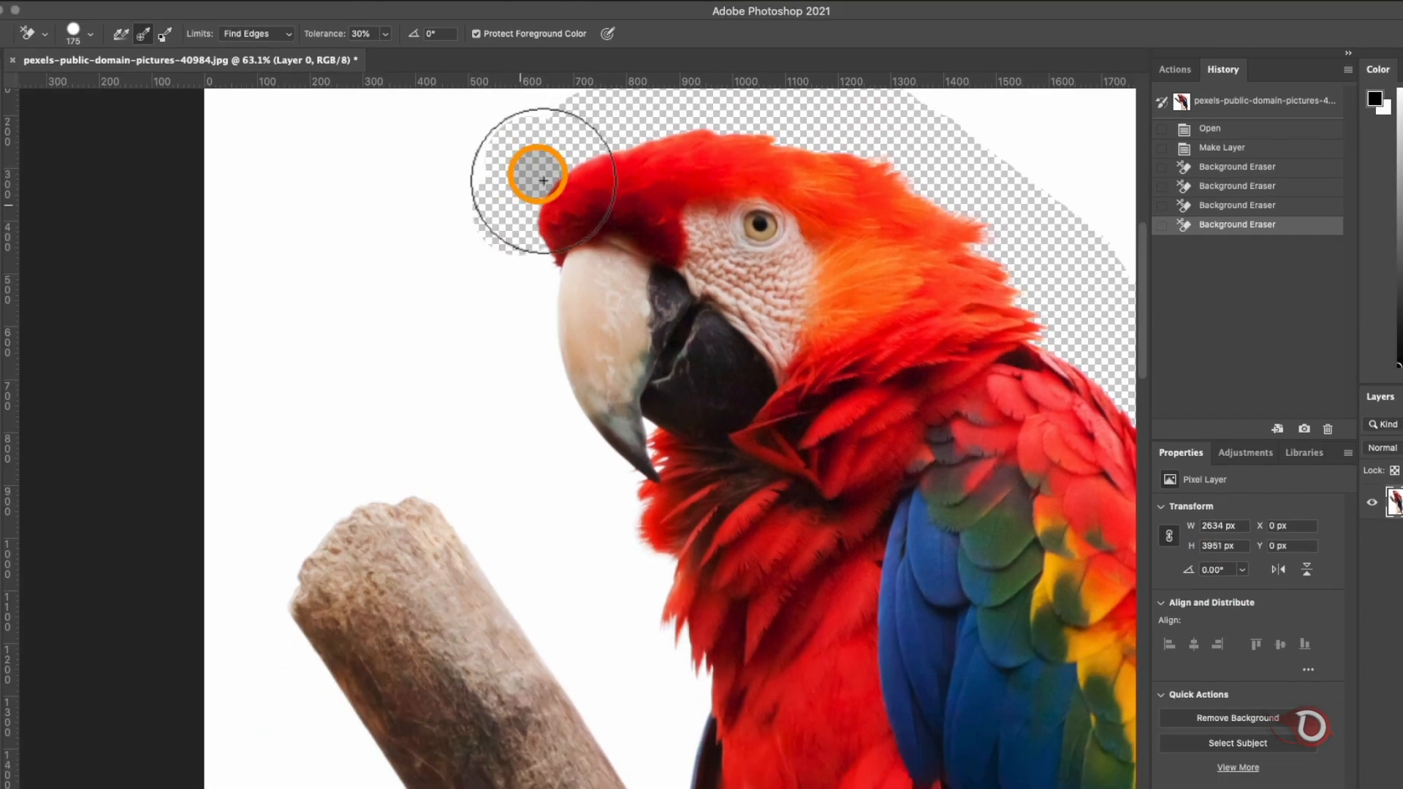
mouse_move(543, 180)
left_mouse_down()
mouse_move(528, 256)
mouse_move(538, 287)
left_mouse_up()
key("ctrl+z")
mouse_move(607, 511)
left_mouse_down()
mouse_move(706, 741)
mouse_move(648, 553)
mouse_move(597, 478)
mouse_move(499, 517)
mouse_move(453, 487)
mouse_move(379, 488)
mouse_move(281, 575)
mouse_move(293, 661)
mouse_move(360, 761)
mouse_move(432, 515)
mouse_move(515, 578)
mouse_move(502, 563)
mouse_move(514, 586)
mouse_move(493, 576)
mouse_move(626, 714)
mouse_move(568, 665)
left_mouse_up()
- Set the eraser limits back to Contiguous
scroll(431, 382, "down", 8)
scroll(571, 474, "down", 4)
scroll(611, 451, "up", 3)
left_click_drag(876, 392, 711, 442)
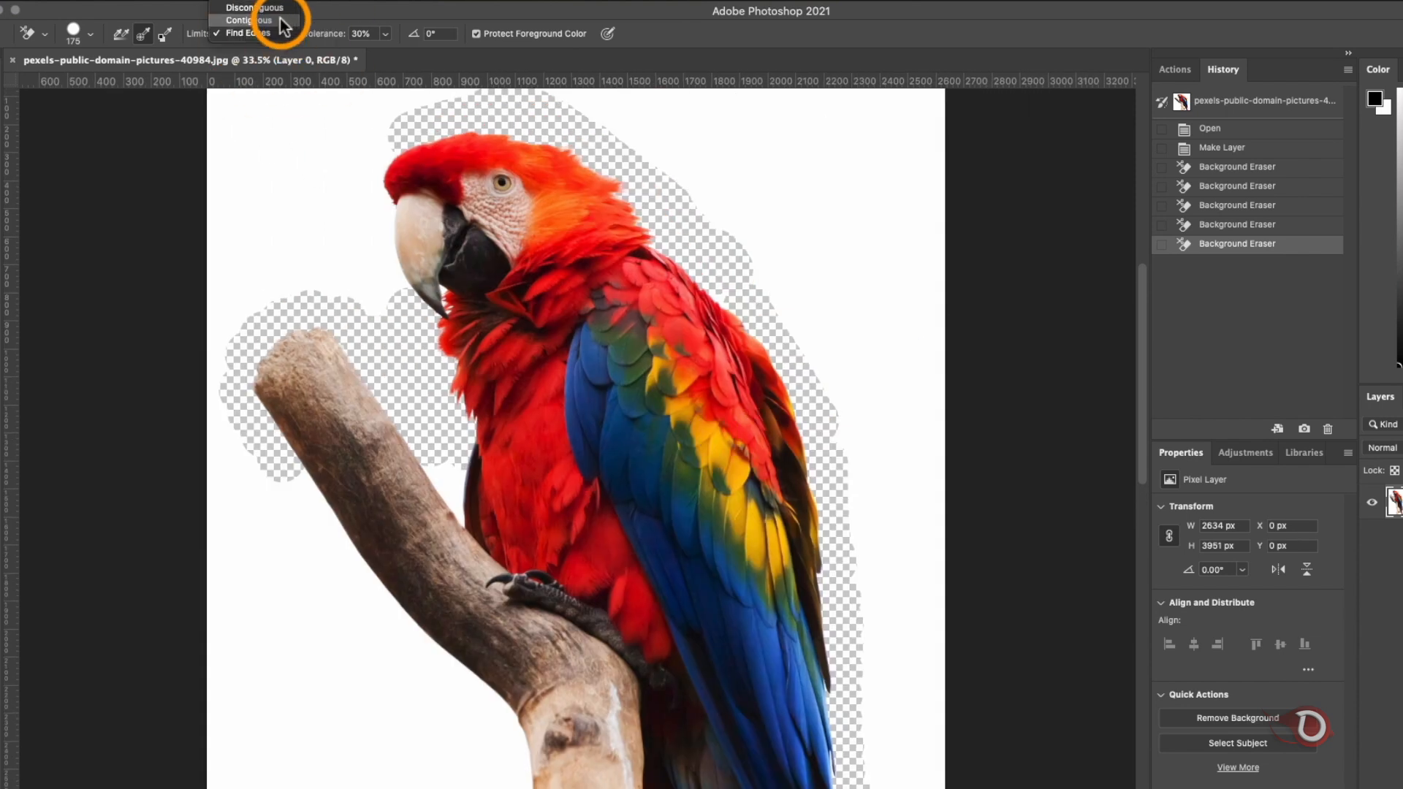
left_click(280, 21)
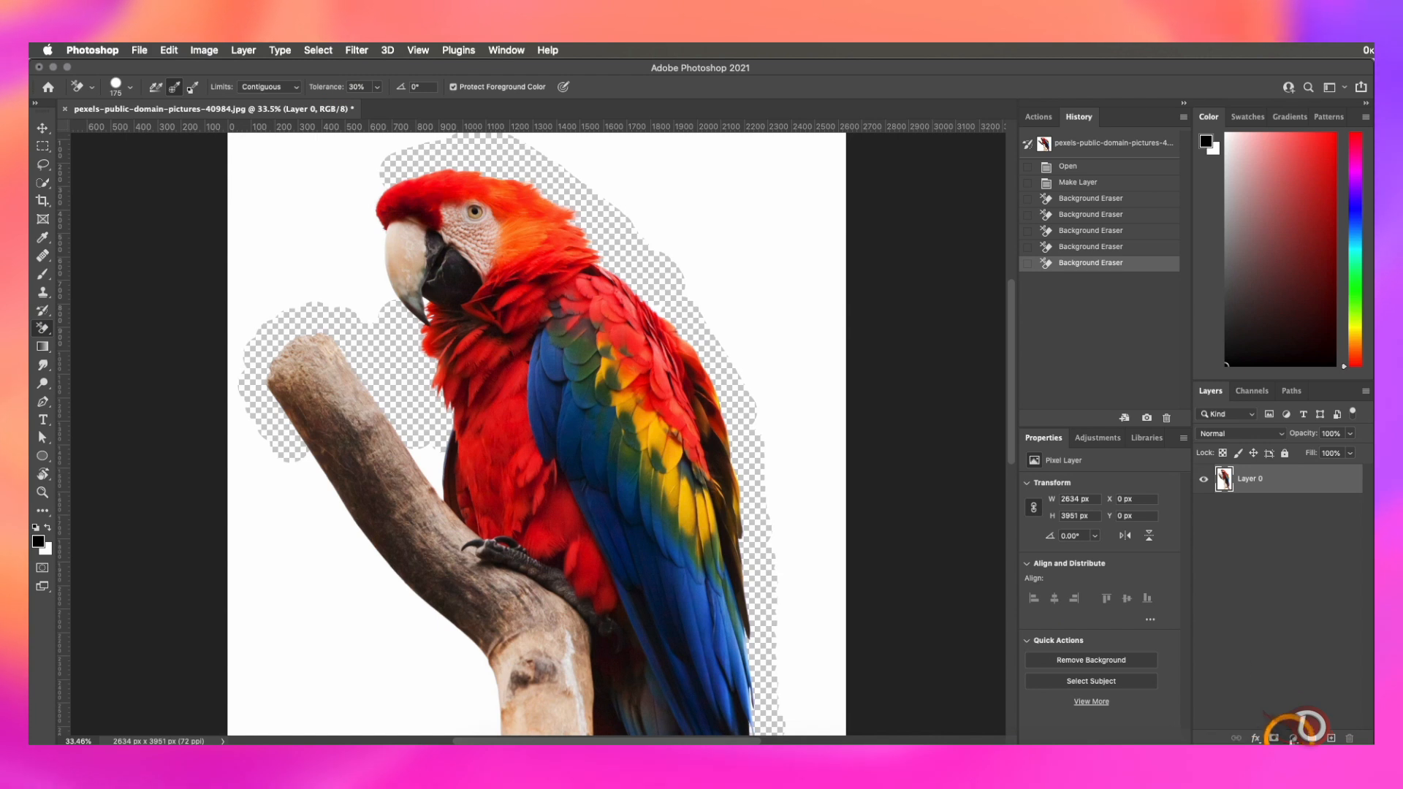
- Add a black Solid Color fill layer and move it below the parrot layer
left_click(1295, 737)
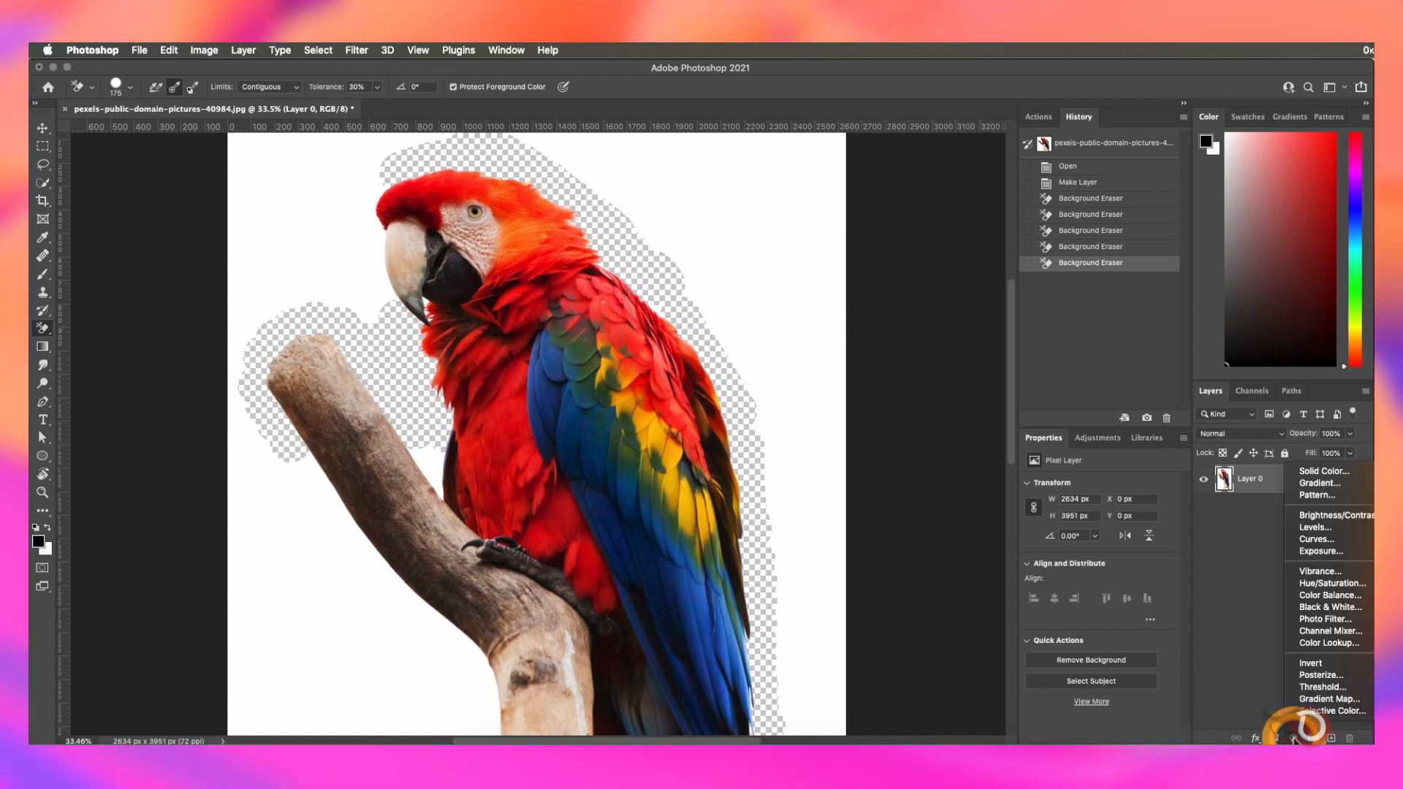
left_click(1308, 471)
left_click(1309, 260)
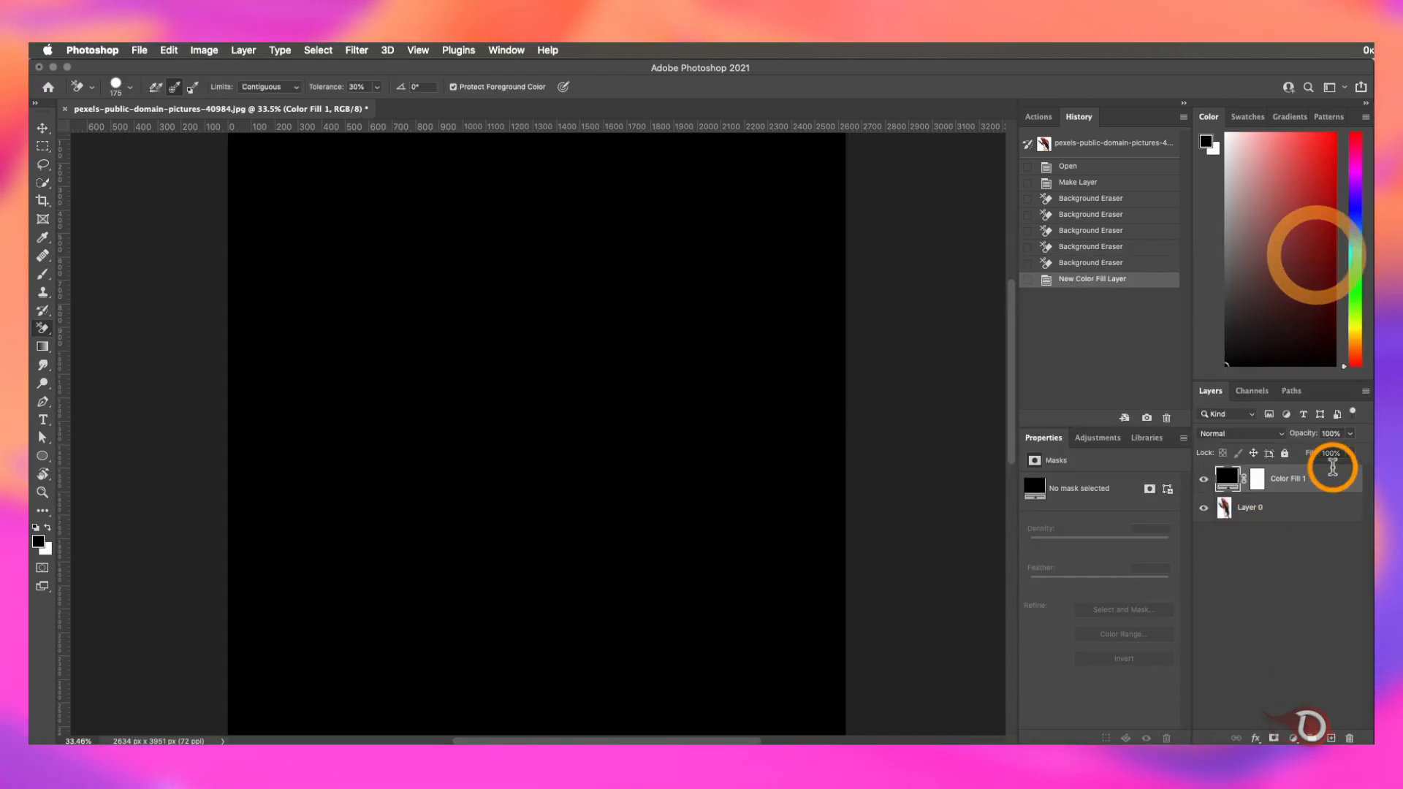
left_click_drag(1327, 484, 1300, 560)
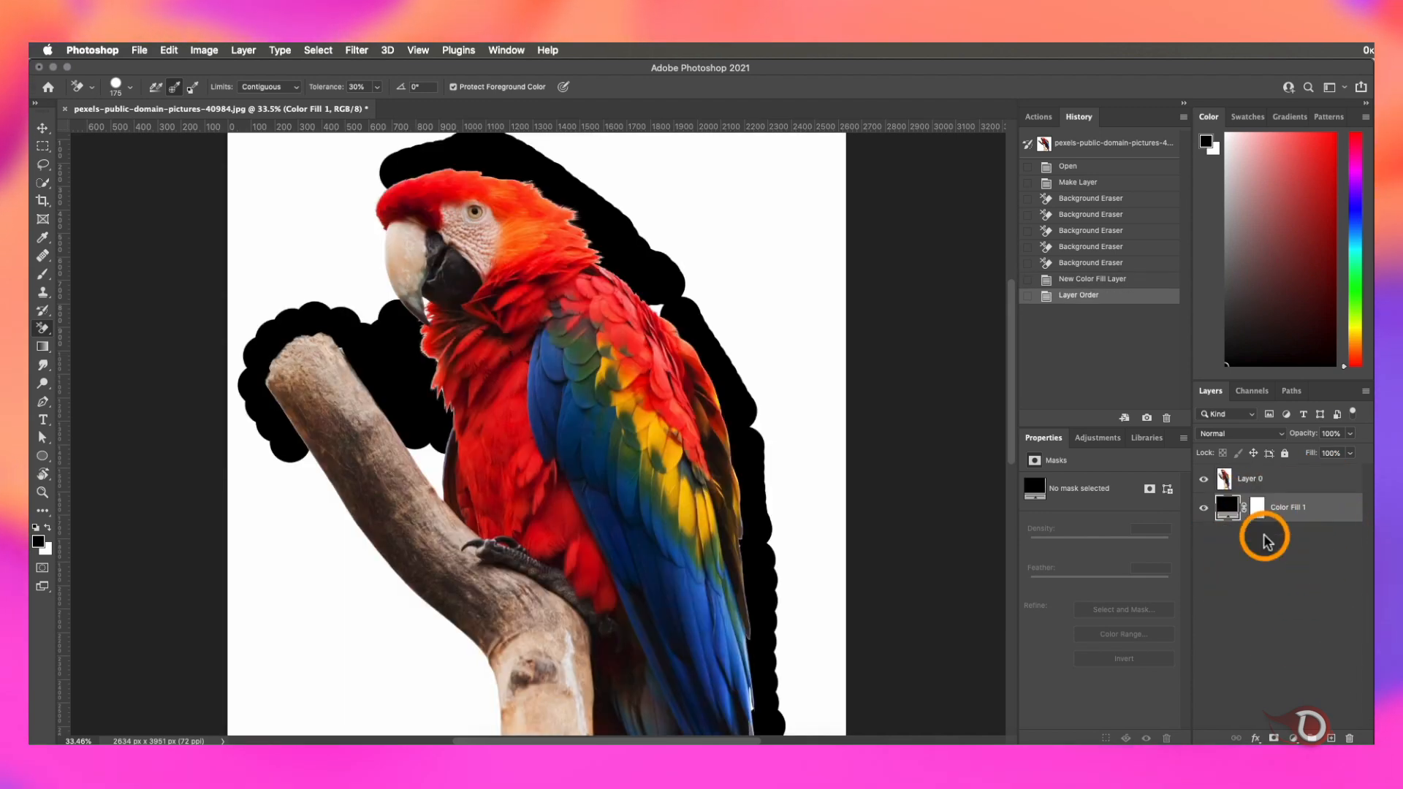
- Make the parrot layer active and reduce the eraser brush size to 80 for work near the head
scroll(525, 407, "up", 5)
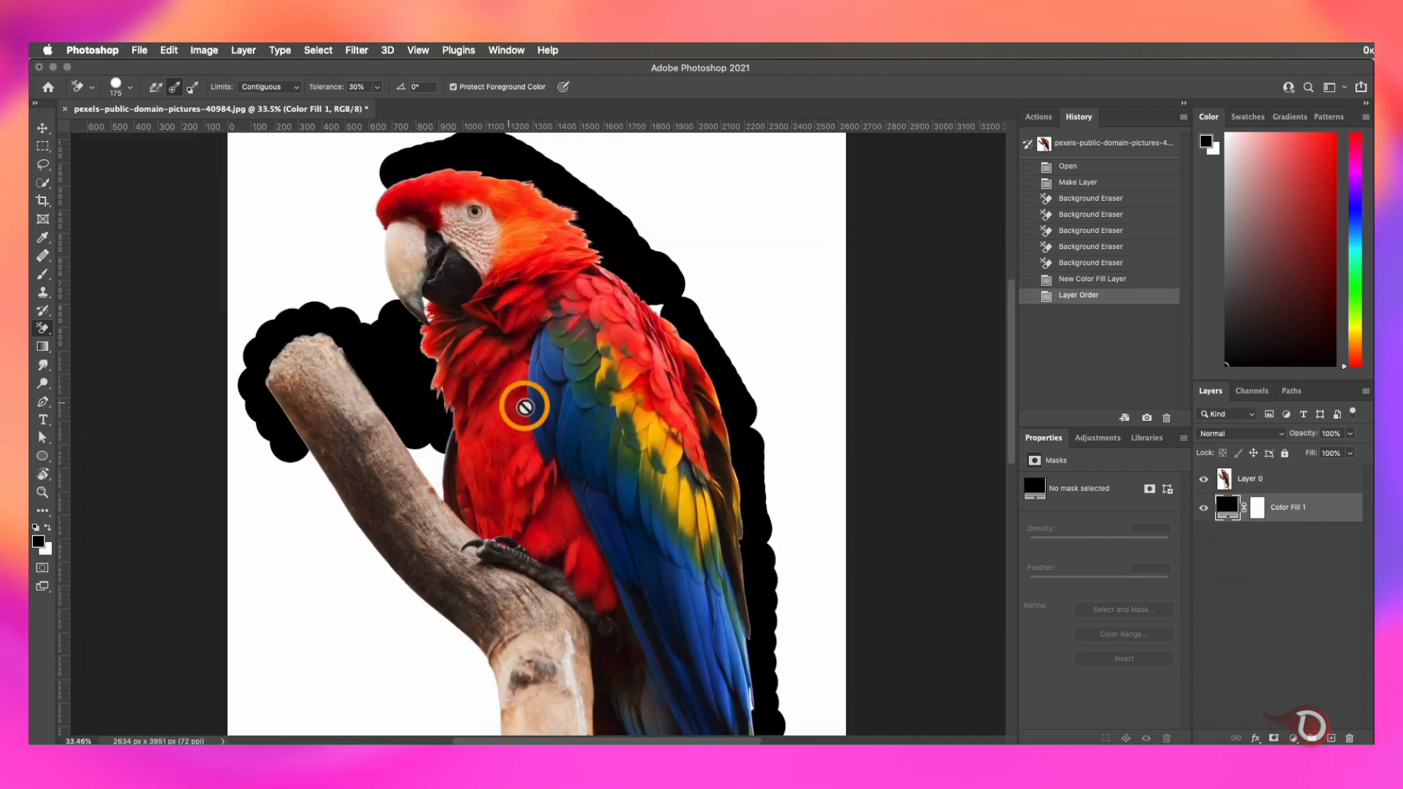
scroll(525, 407, "up", 5)
scroll(434, 448, "down", 3)
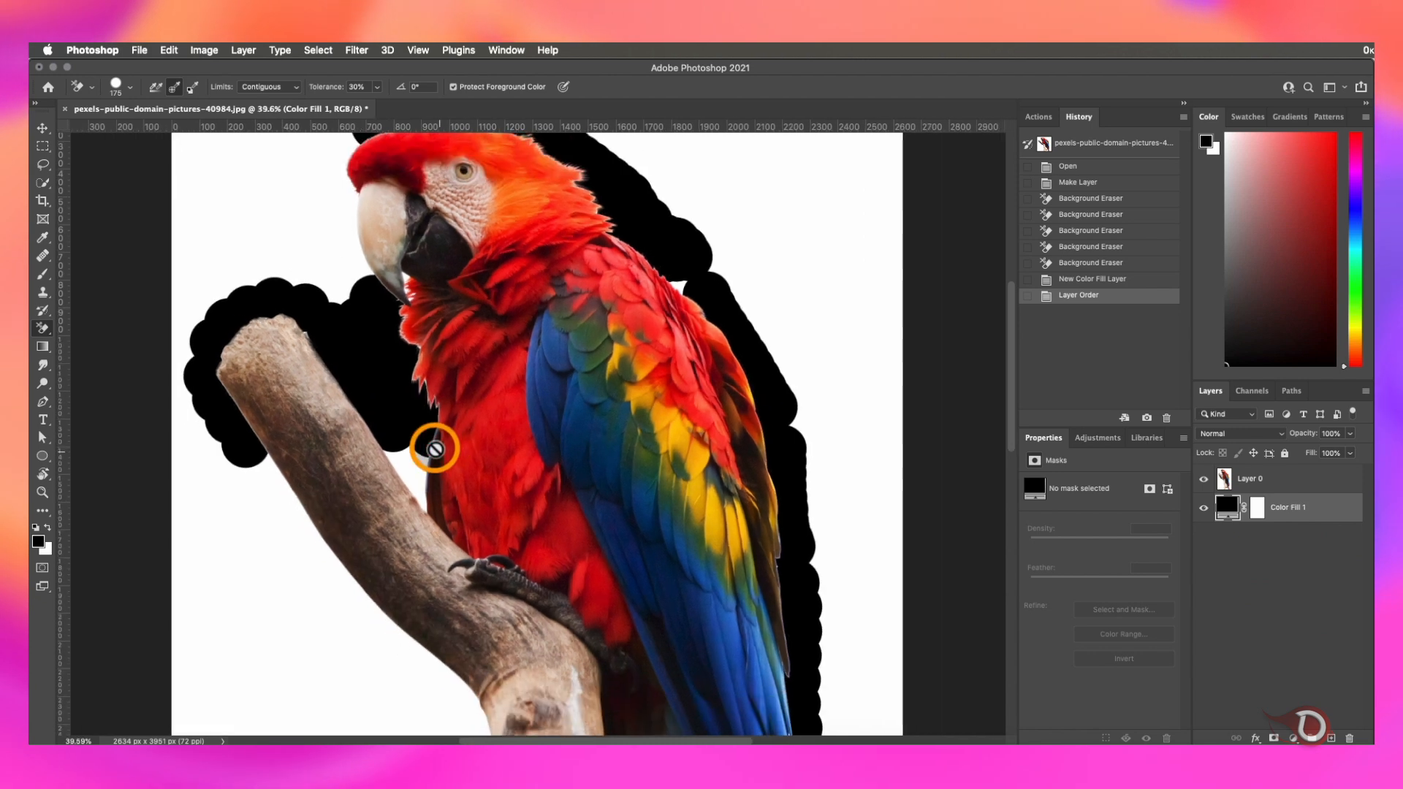
scroll(435, 449, "up", 2)
scroll(382, 451, "up", 5)
scroll(382, 451, "down", 5)
left_click_drag(484, 463, 726, 614)
scroll(708, 438, "up", 5)
left_click_drag(791, 392, 777, 471)
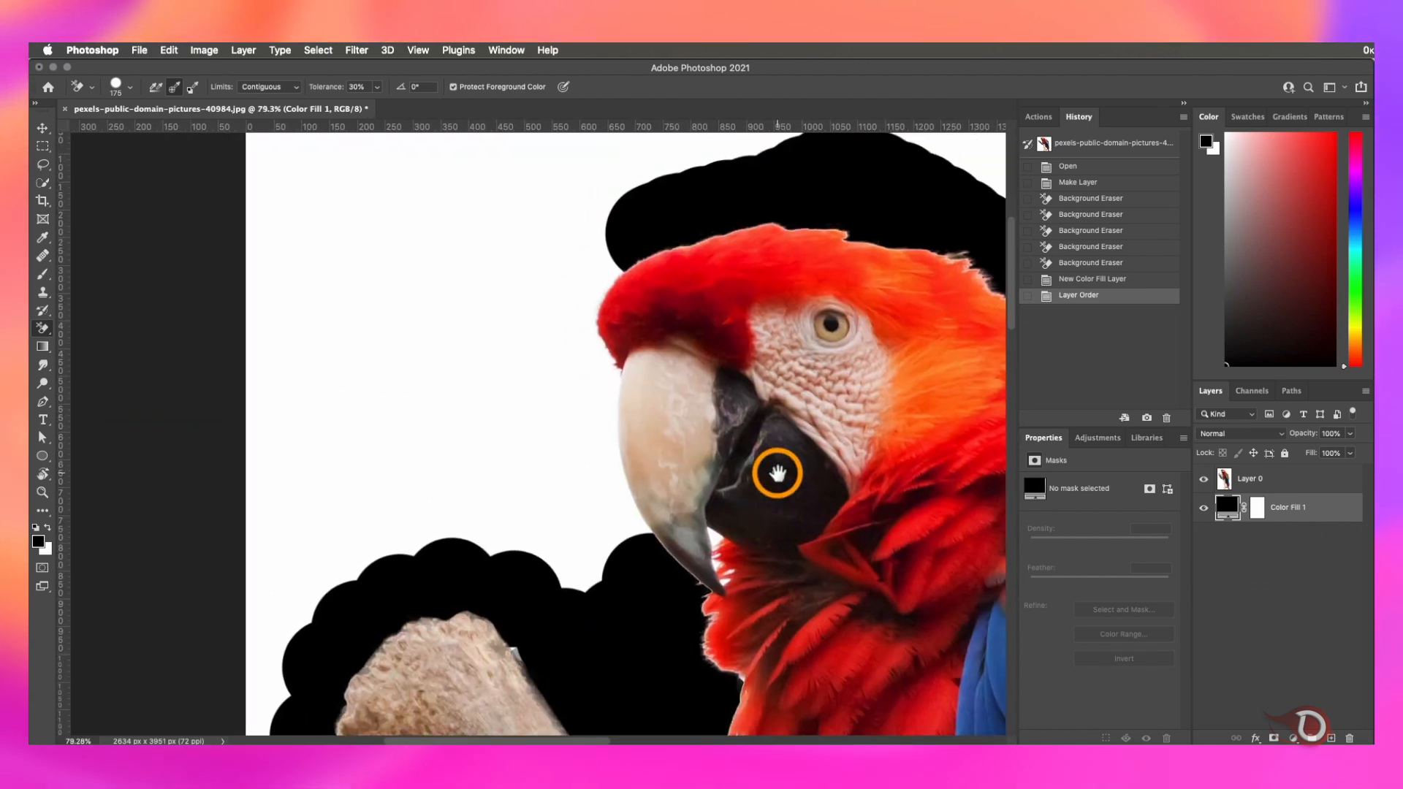
left_click(1247, 478)
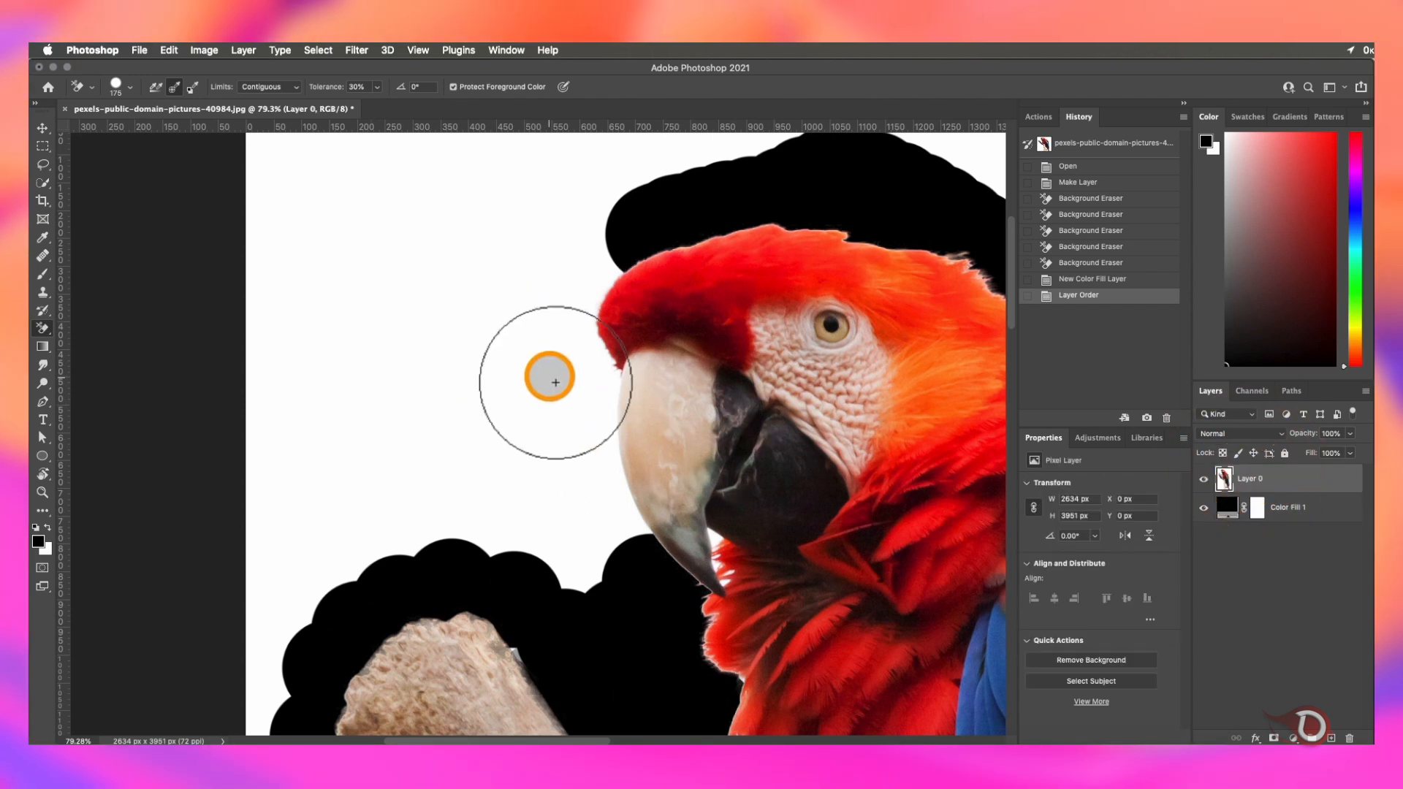
key("bracketleft")
key("bracketleft")
key("bracketleft")
key("bracketleft")
key("bracketleft")
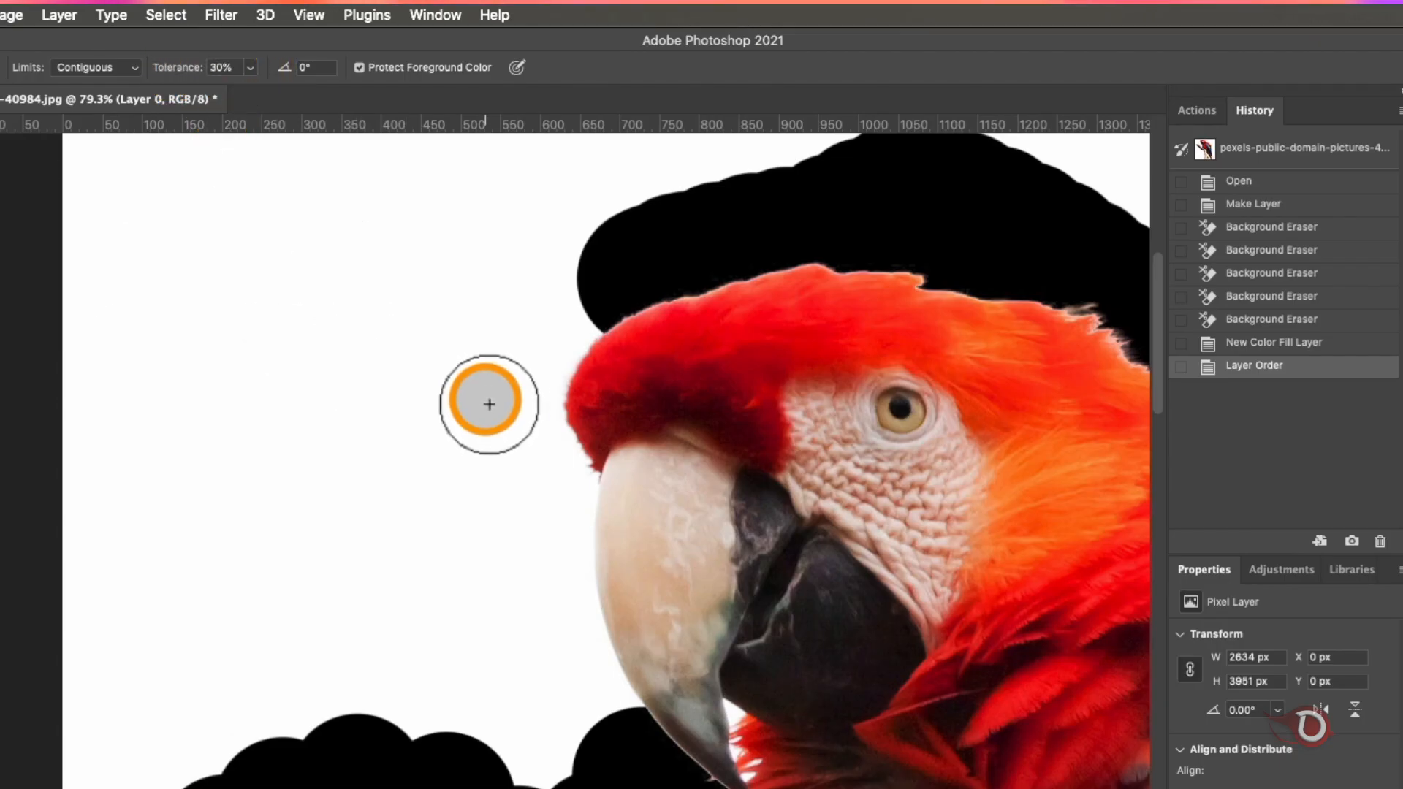
- Try erasing across the forehead edge, beak and face at 30% tolerance and again at 100%, undoing each stroke
mouse_move(572, 481)
left_mouse_down()
mouse_move(604, 319)
mouse_move(572, 595)
mouse_move(620, 573)
mouse_move(657, 630)
mouse_move(642, 470)
mouse_move(889, 533)
mouse_move(930, 485)
mouse_move(874, 491)
left_mouse_up()
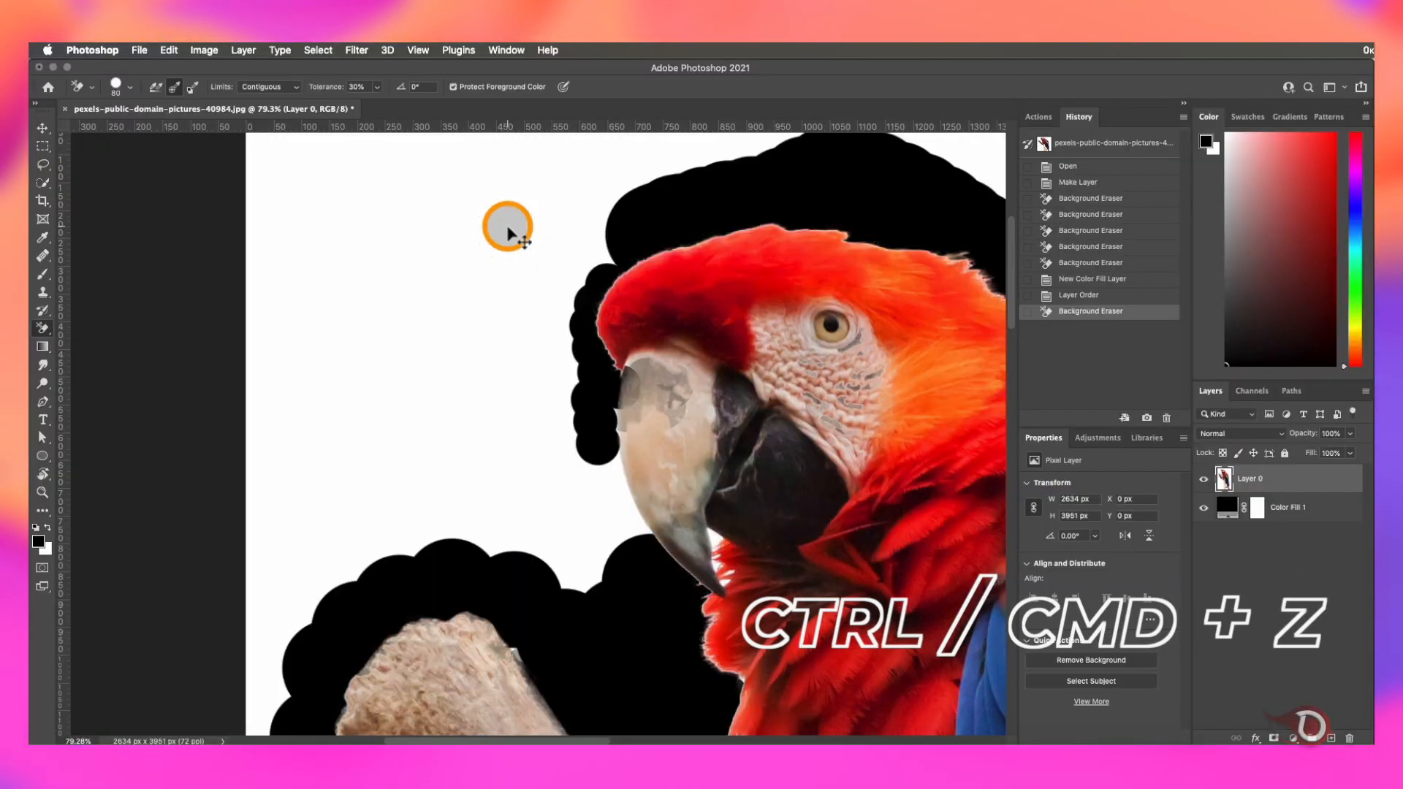
key("super+z")
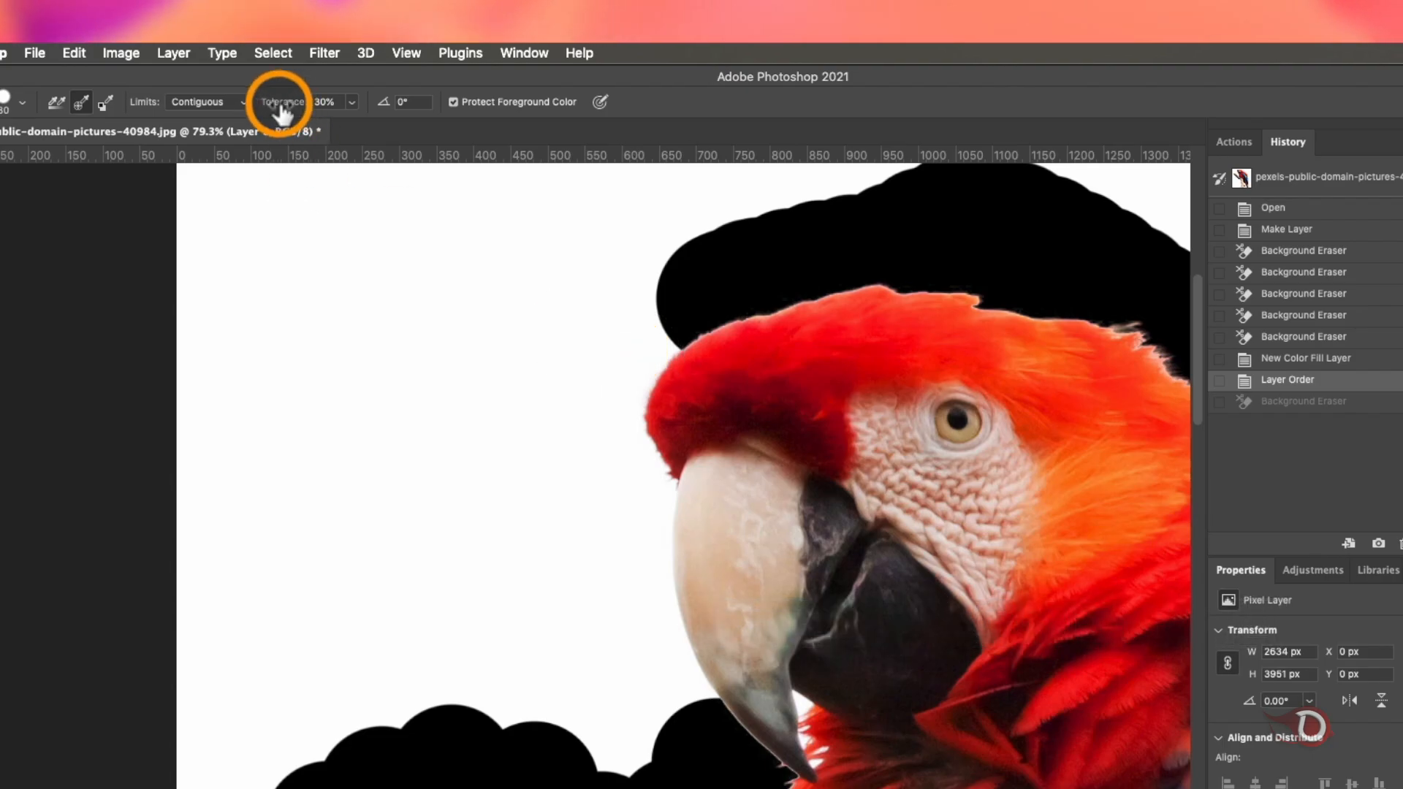
left_click_drag(296, 111, 331, 107)
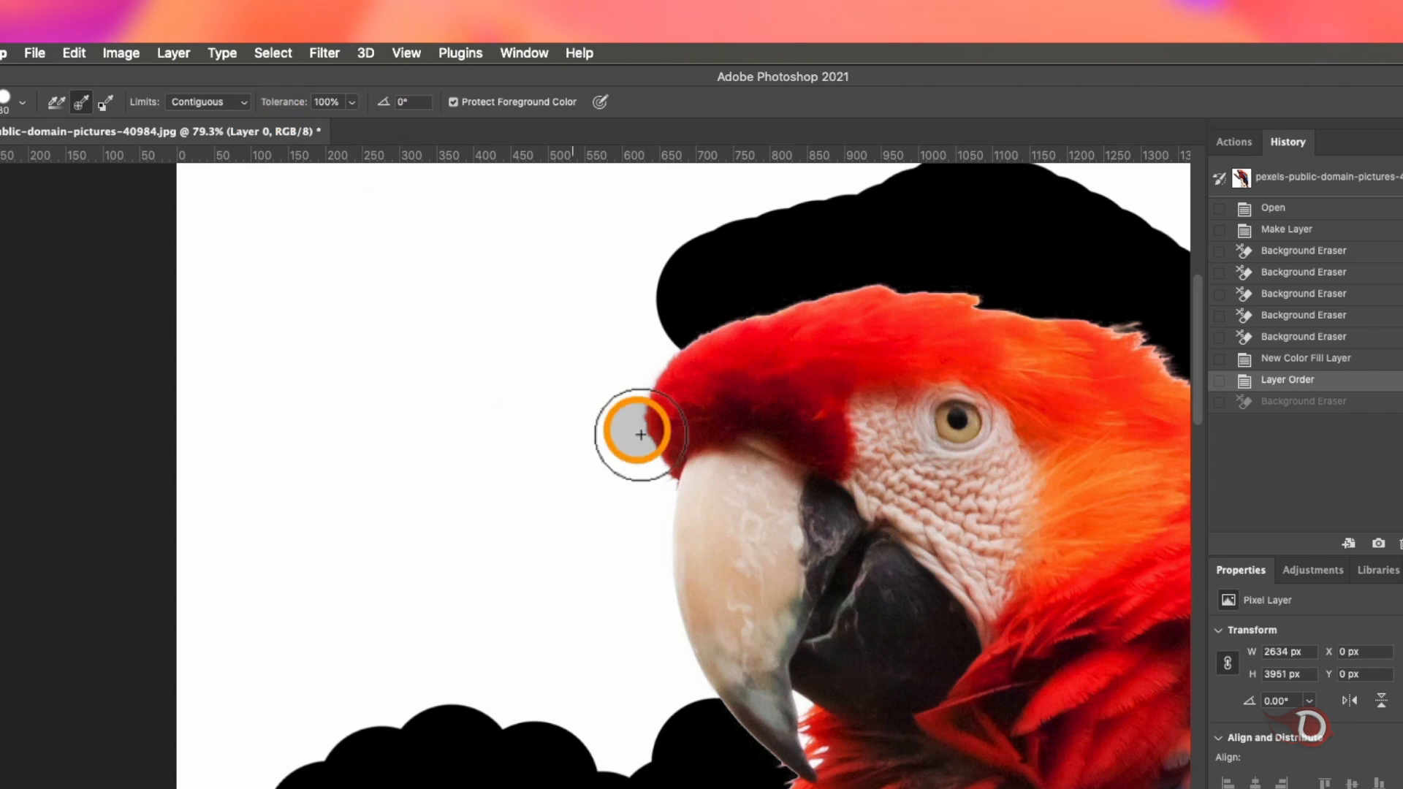
mouse_move(649, 511)
left_mouse_down()
mouse_move(695, 563)
mouse_move(1009, 354)
mouse_move(994, 522)
left_mouse_up()
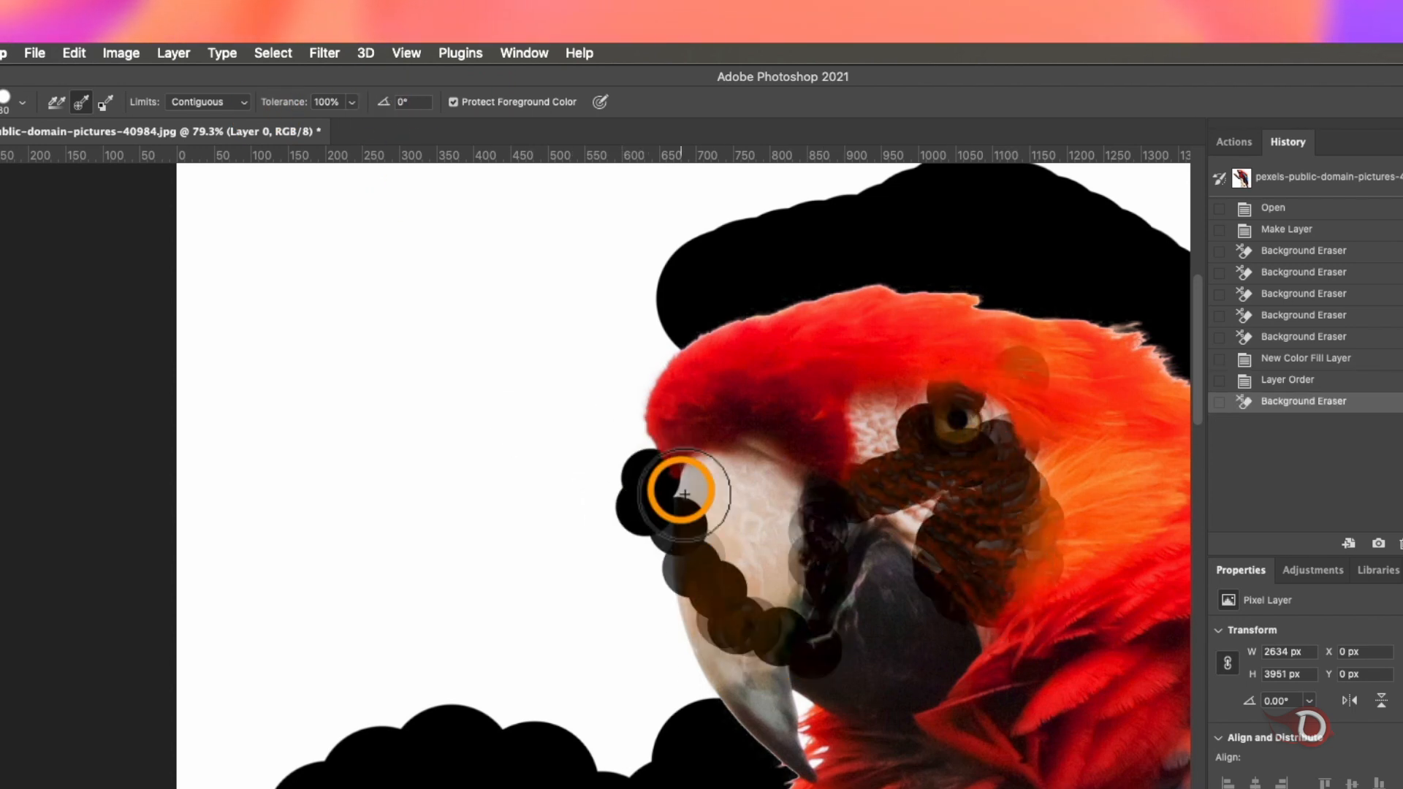
key("super+z")
- Set the eraser tolerance to 1%, try erasing the white along the forehead edge, and undo the stroke
left_click_drag(301, 111, 154, 113)
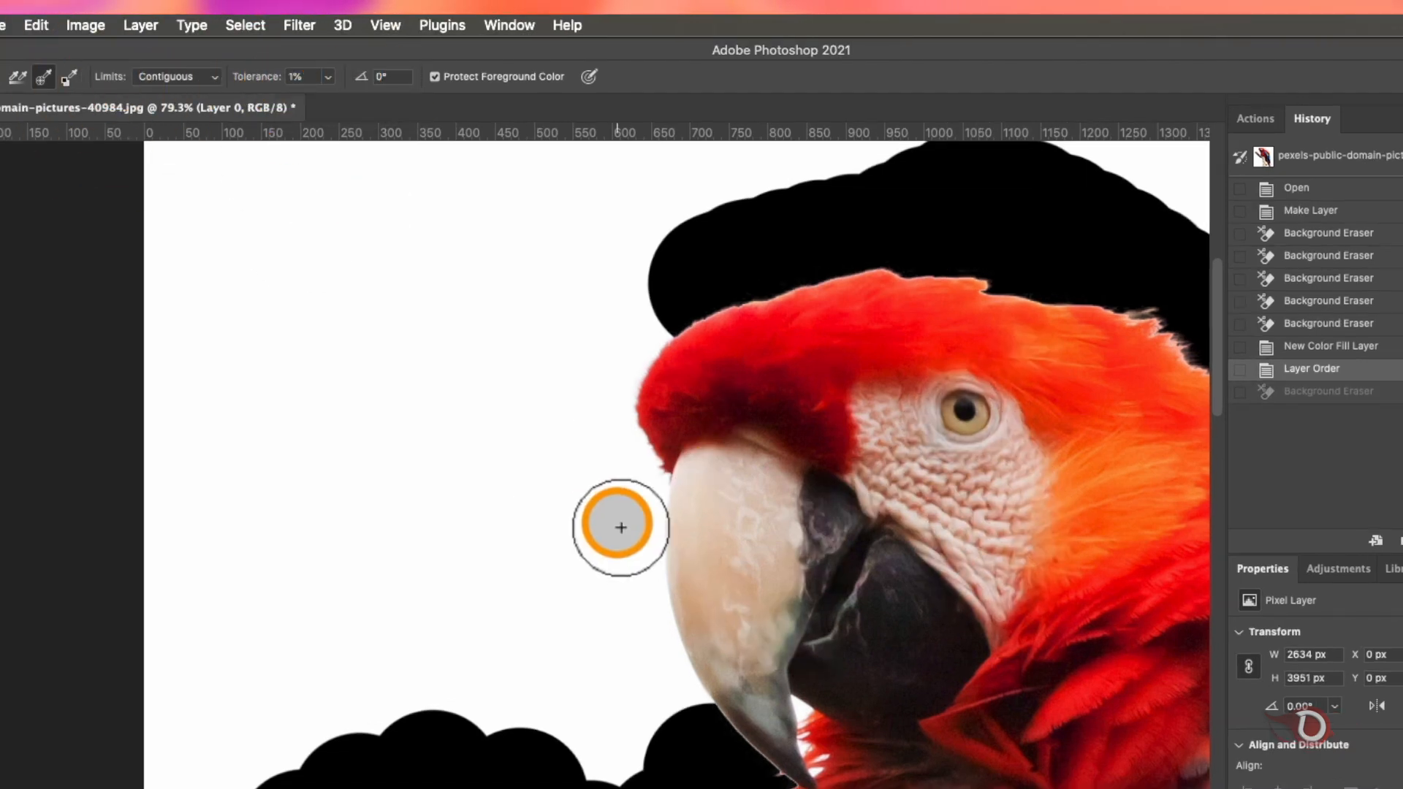
mouse_move(622, 521)
left_mouse_down()
mouse_move(627, 370)
mouse_move(660, 316)
mouse_move(661, 333)
left_mouse_up()
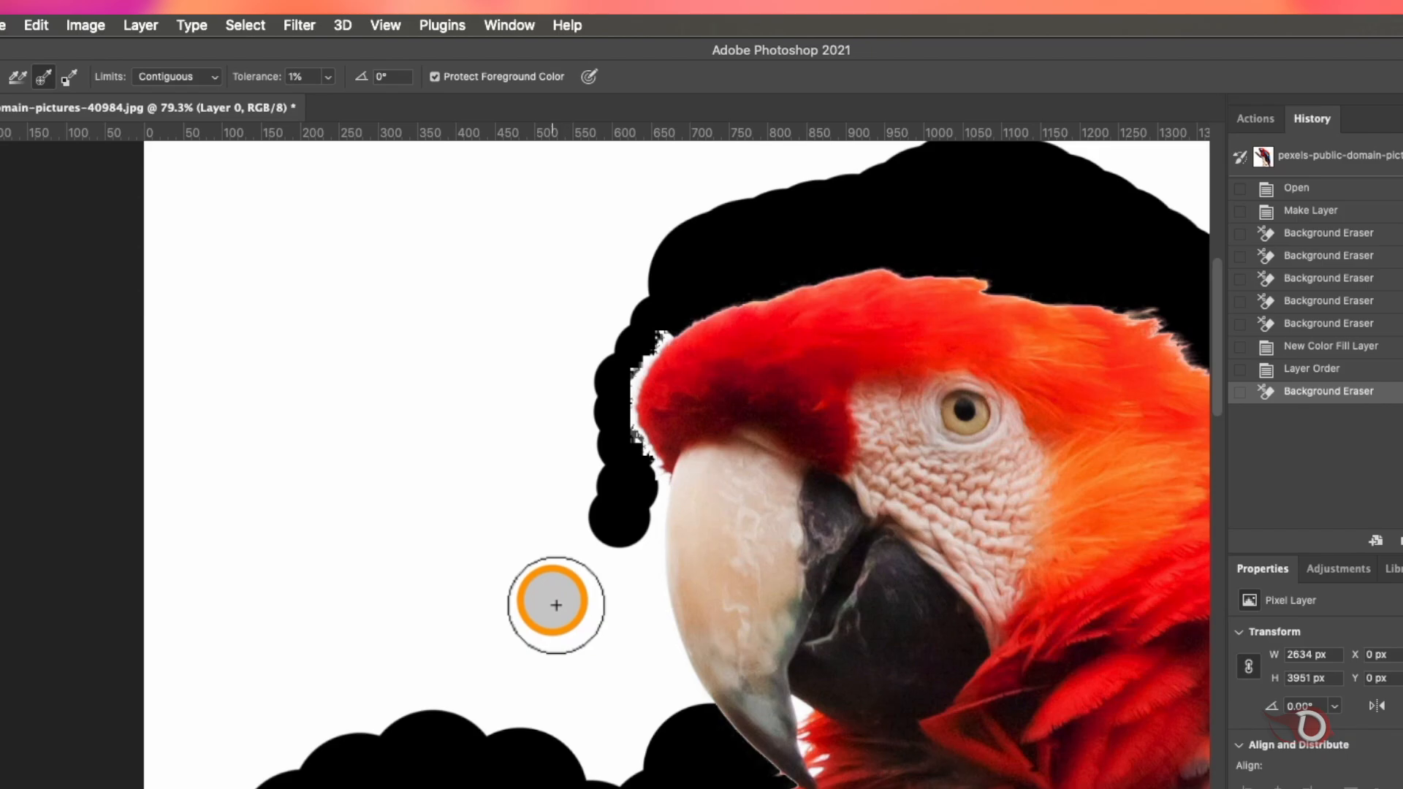
key("super+z")
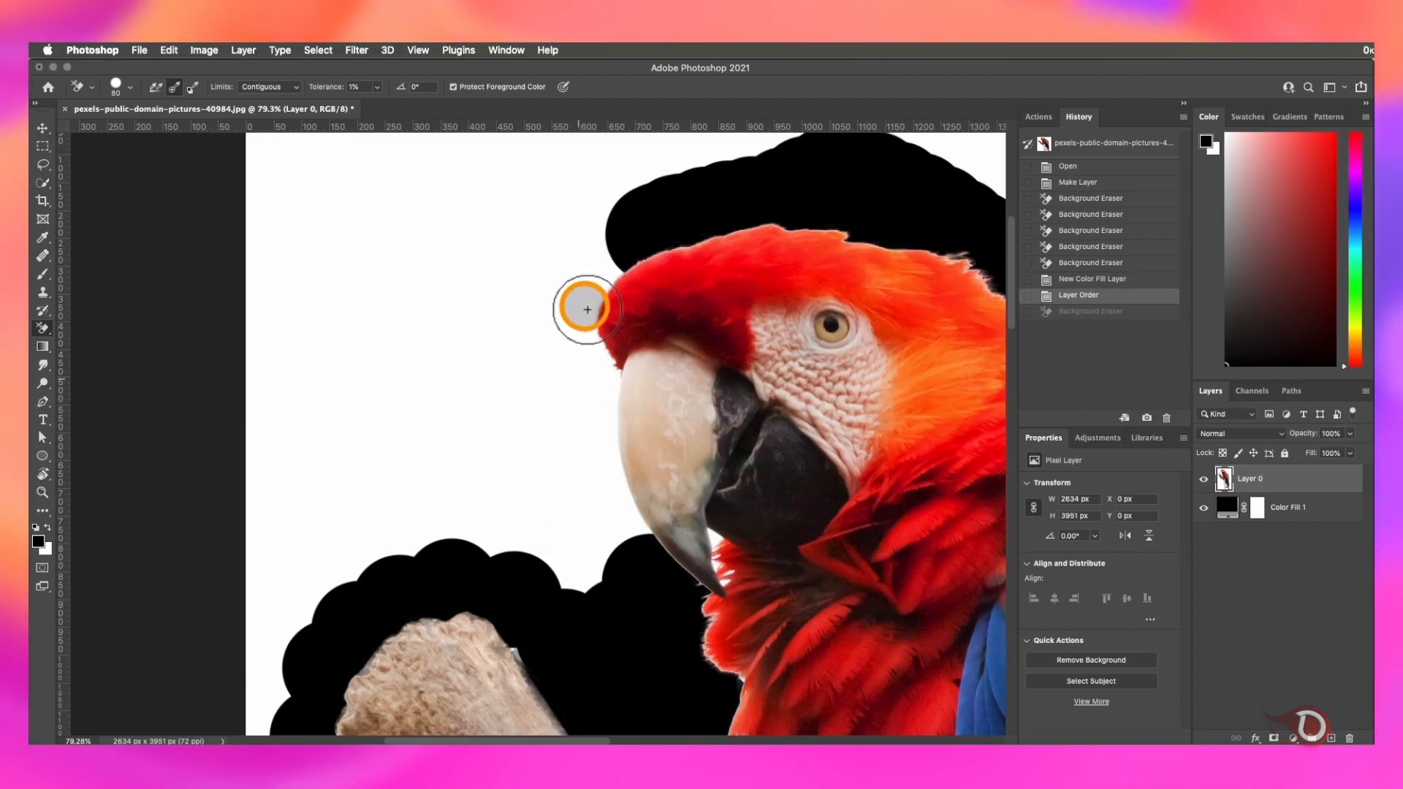
- Try erasing the white along the beak at 20% and at 13% tolerance, undoing each stroke
left_click(329, 88)
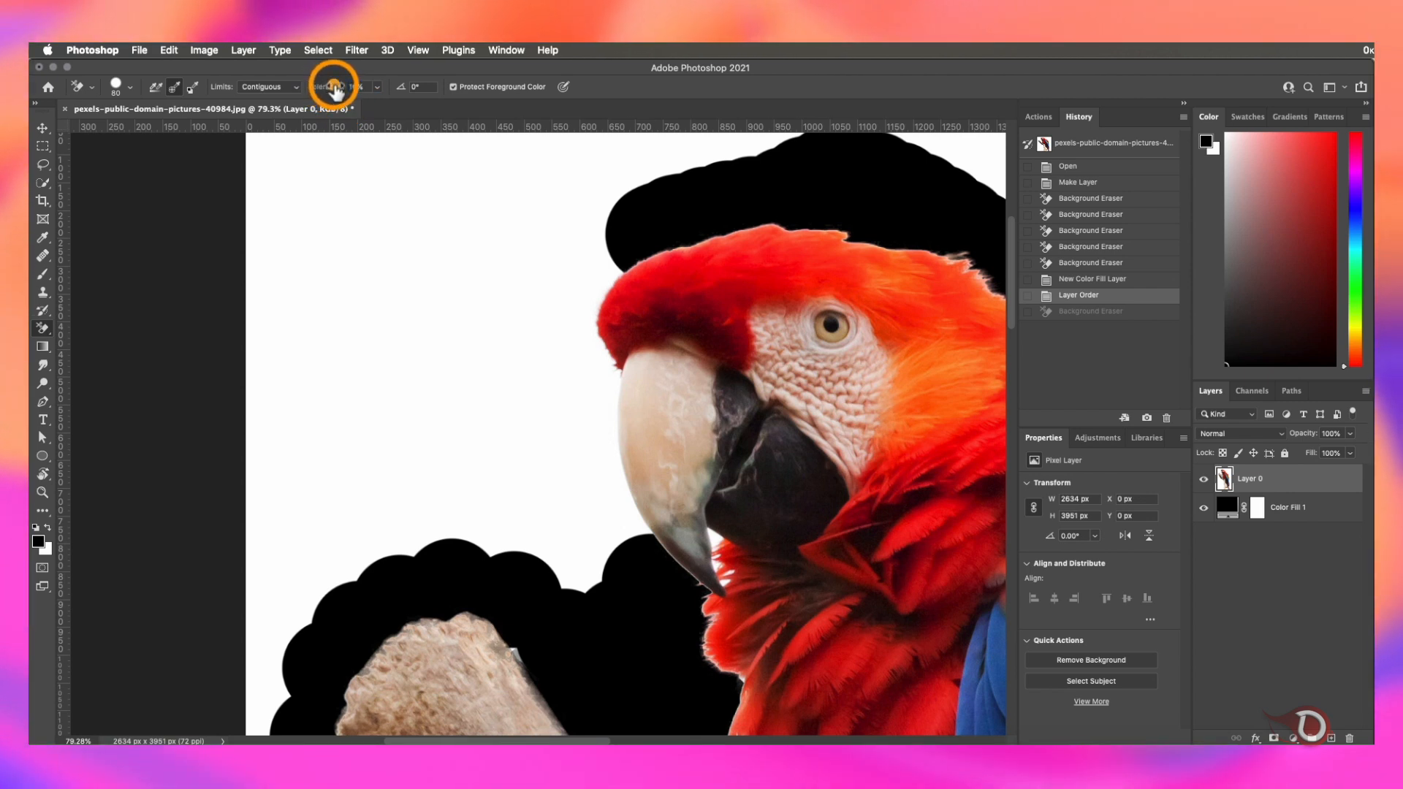
left_click(333, 89)
left_click_drag(335, 88, 331, 87)
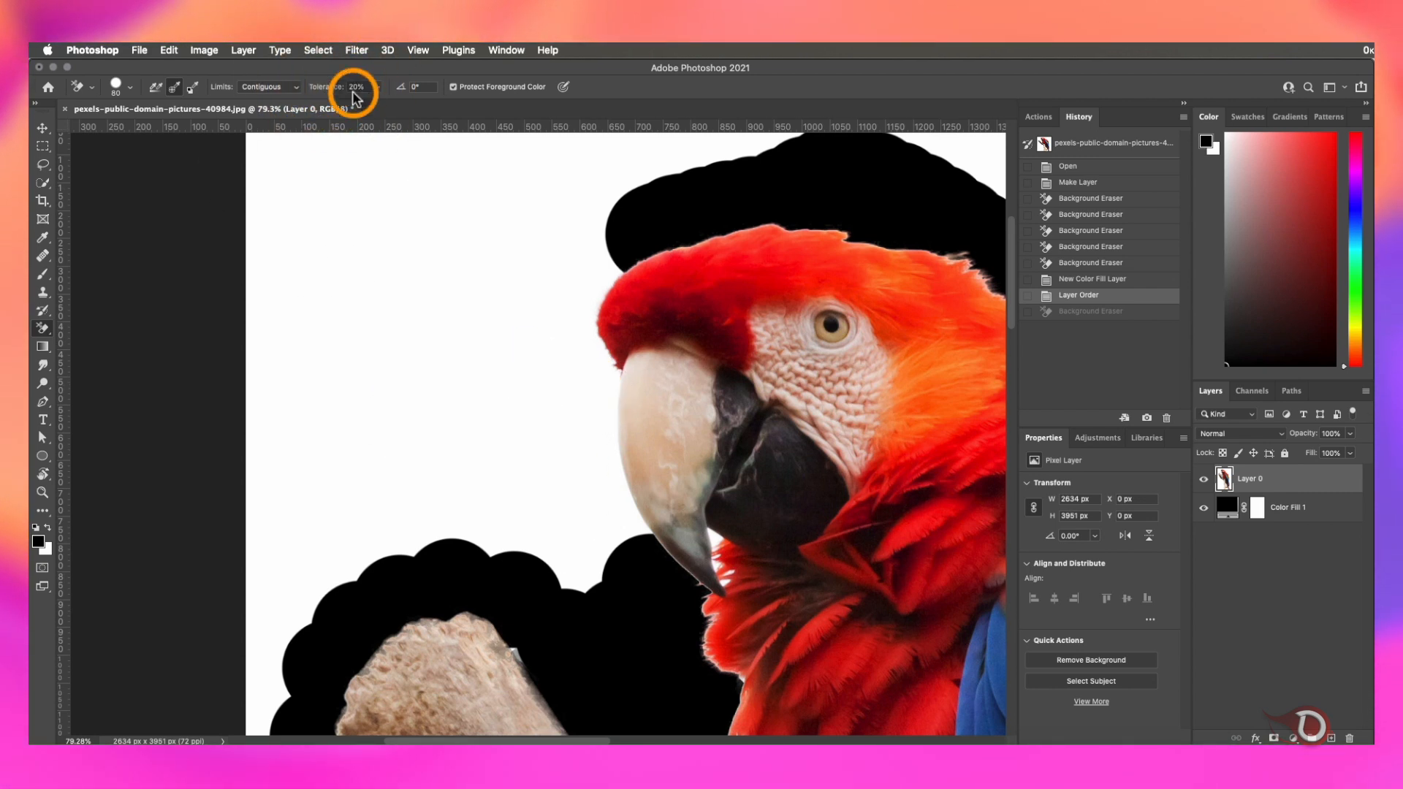
key("super+z")
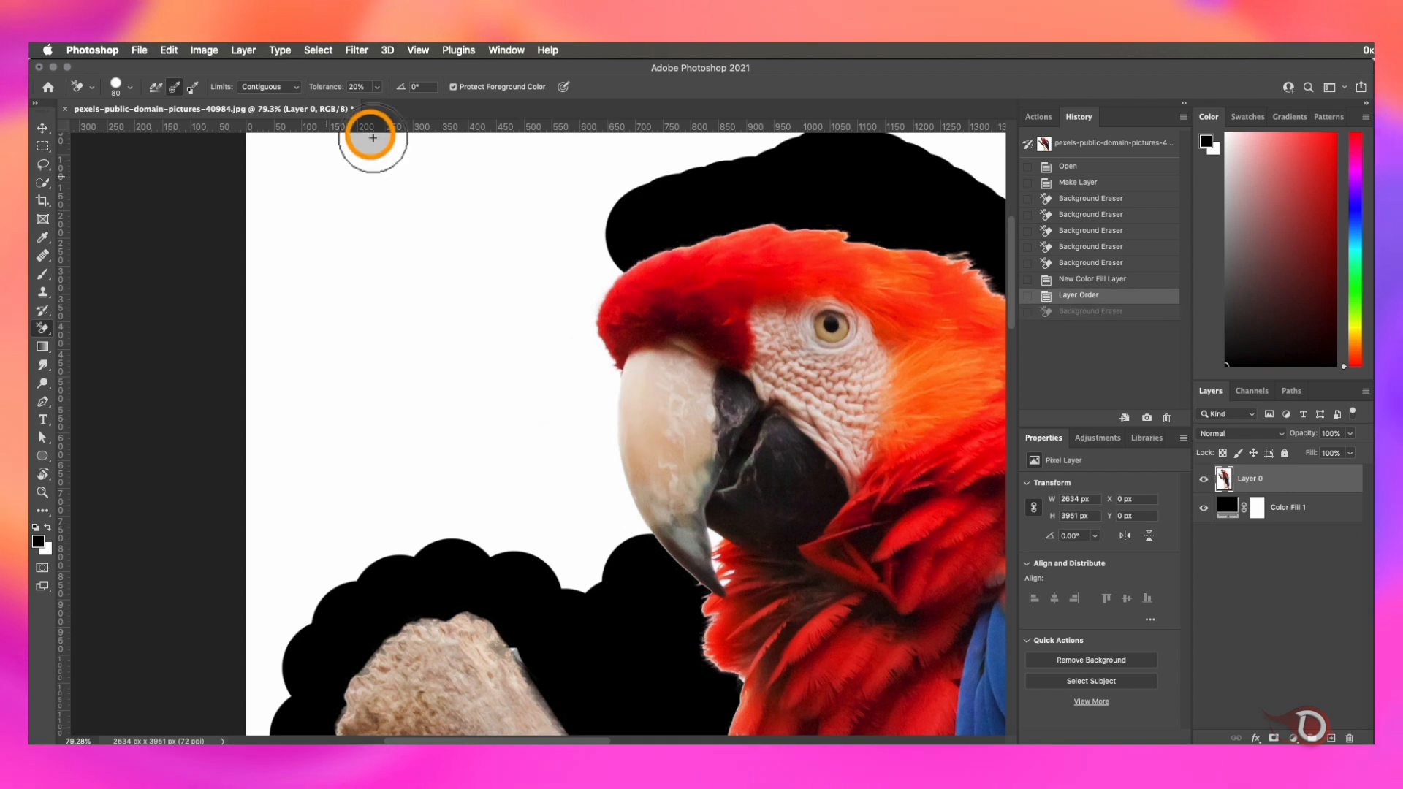
left_click_drag(607, 397, 600, 425)
scroll(651, 404, "up", 5)
key("super+z")
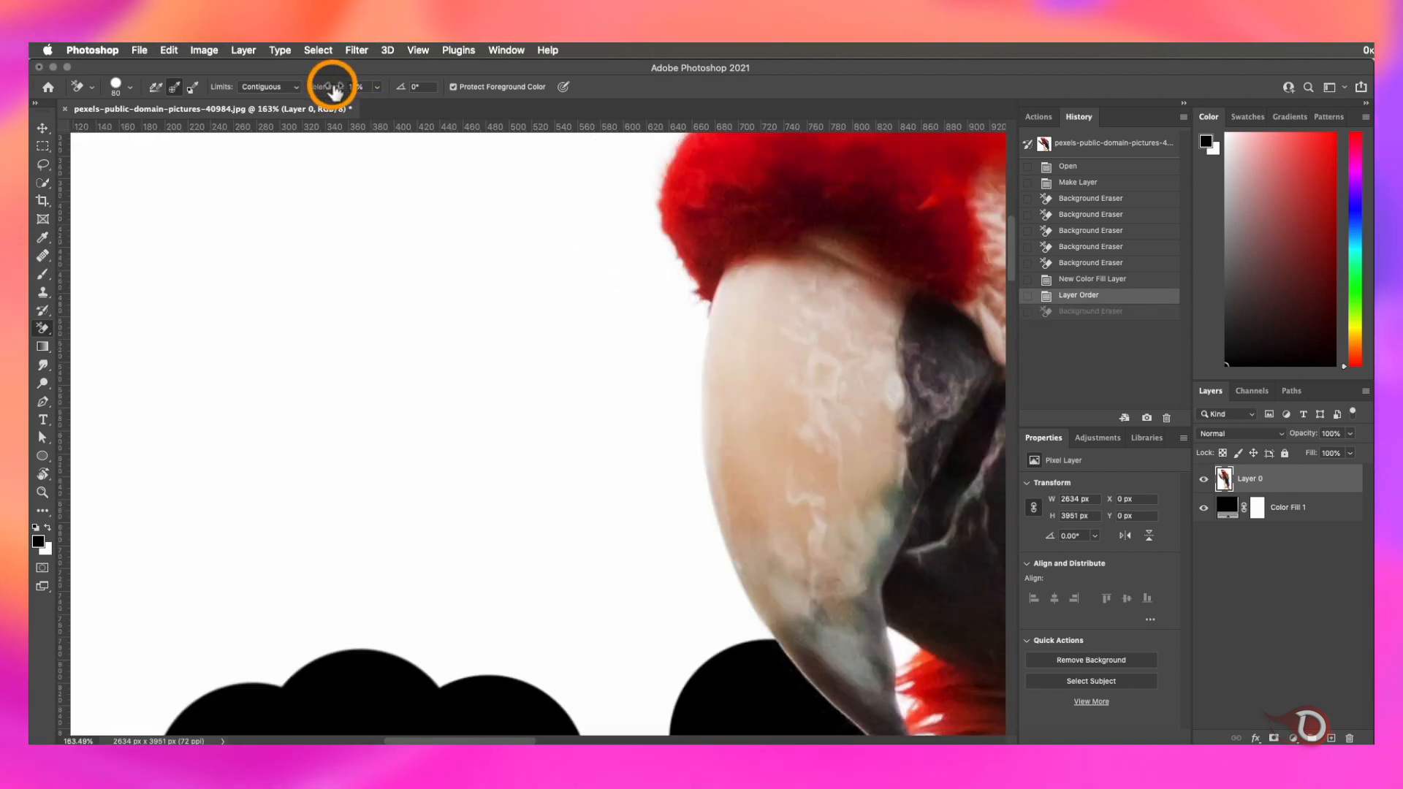
left_click_drag(696, 333, 718, 329)
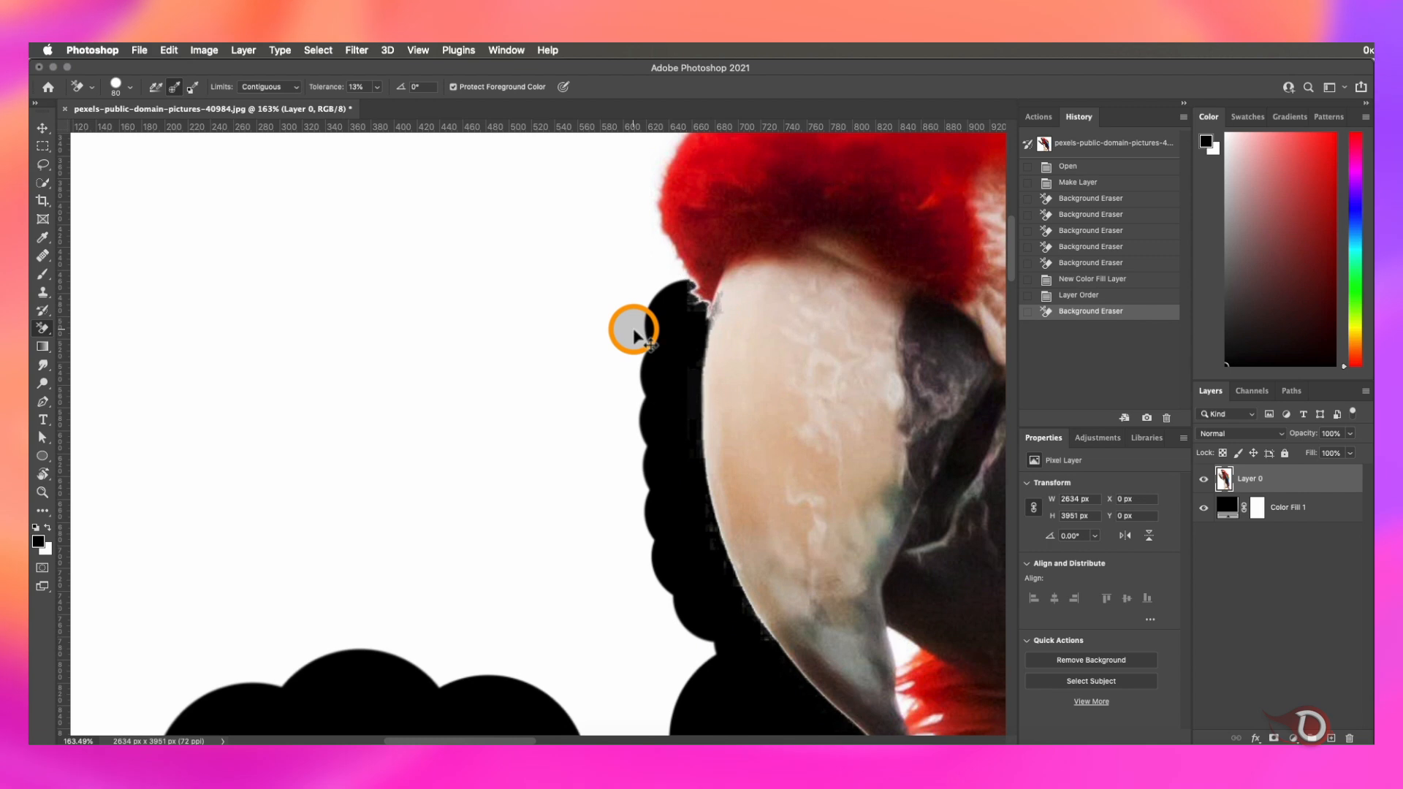
key("super+z")
- Set the tolerance to 10% and erase the white along the beak and between the tail feathers and the branch
mouse_move(627, 377)
left_mouse_down()
mouse_move(664, 439)
mouse_move(681, 285)
mouse_move(679, 317)
mouse_move(711, 311)
mouse_move(704, 419)
mouse_move(737, 647)
left_mouse_up()
left_click_drag(668, 379, 583, 303)
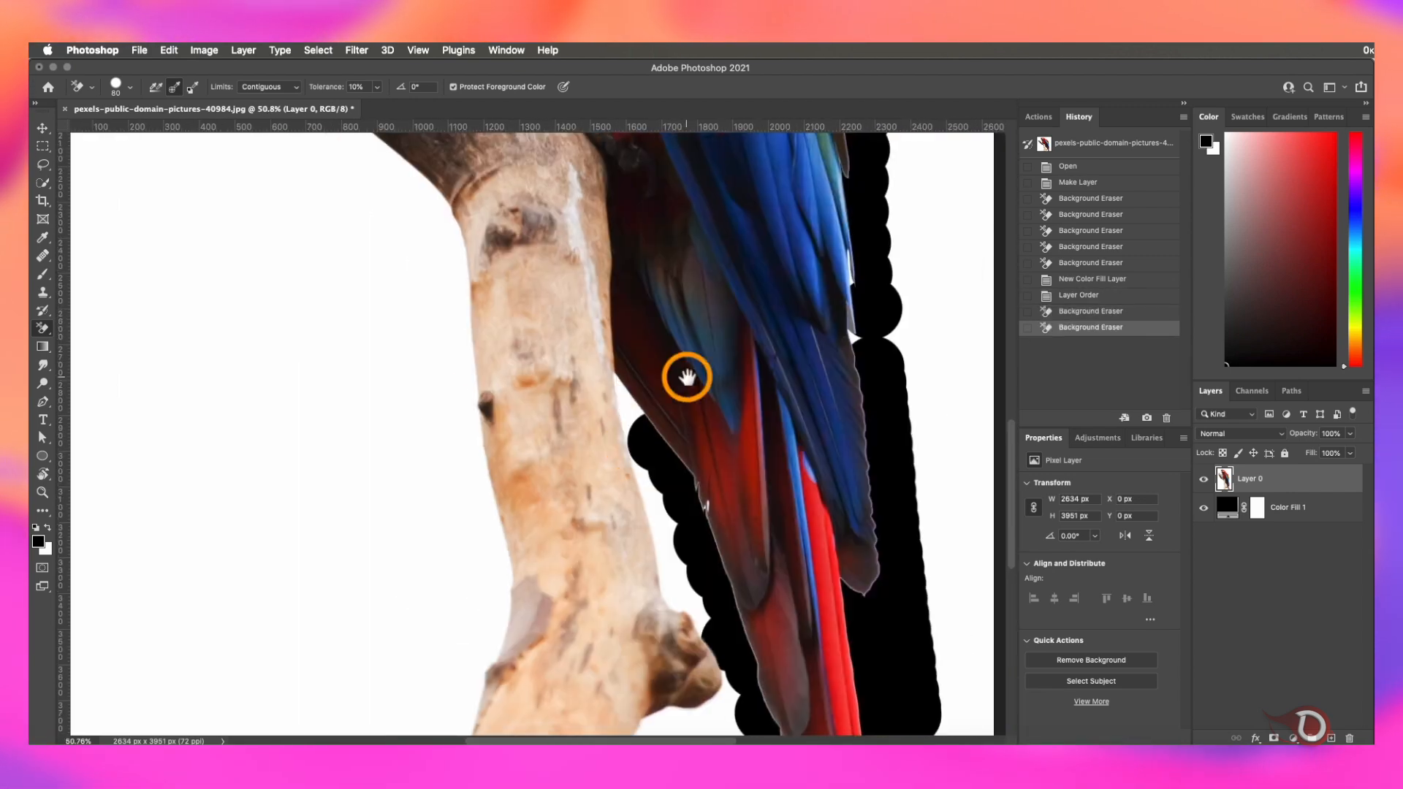
left_click_drag(625, 398, 661, 578)
mouse_move(654, 504)
left_mouse_down()
mouse_move(701, 633)
mouse_move(680, 438)
left_mouse_up()
mouse_move(637, 559)
left_mouse_down()
mouse_move(664, 479)
mouse_move(720, 471)
left_mouse_up()
- Erase the white along the outer edge of the branch at 30% tolerance with a larger brush
left_click_drag(499, 365, 465, 559)
scroll(565, 331, "down", 5)
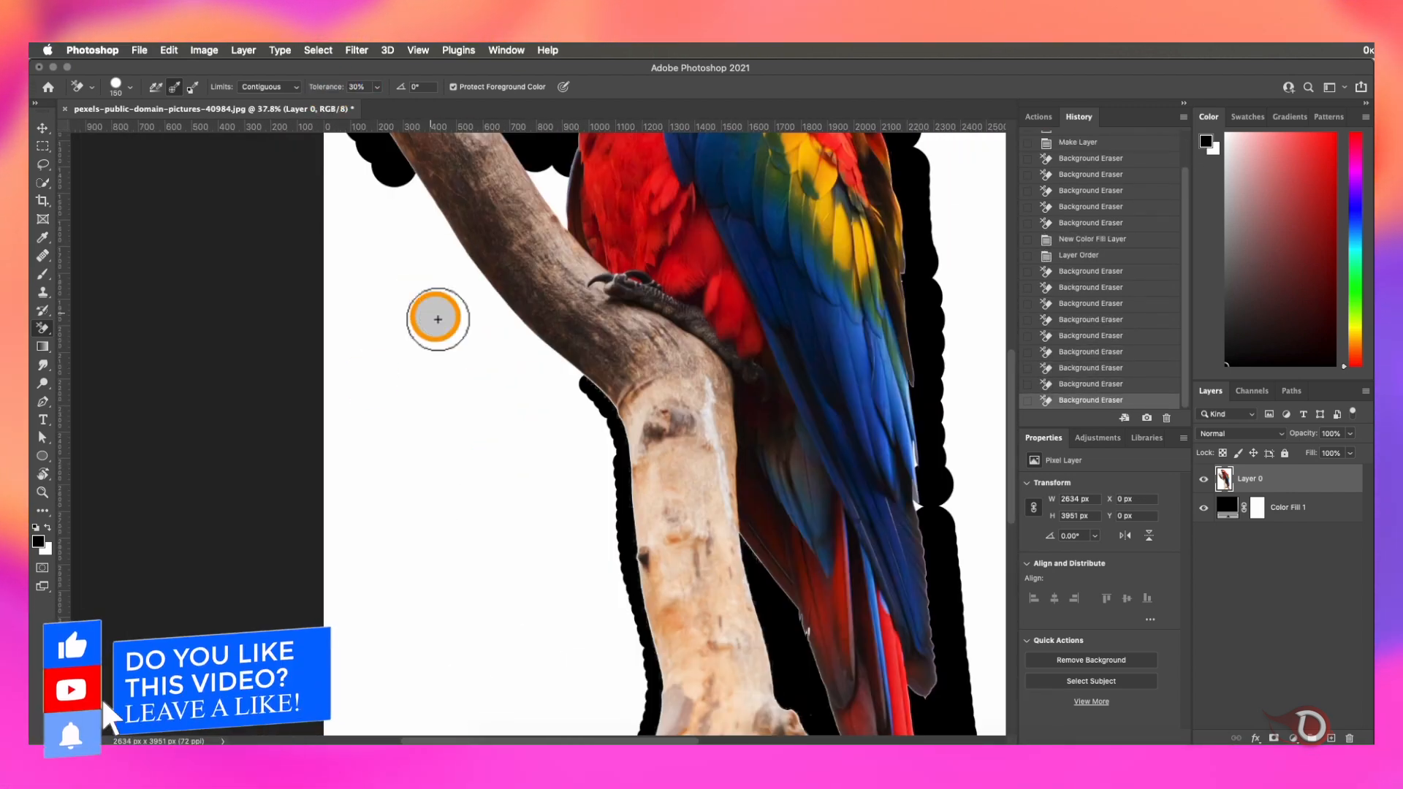
mouse_move(432, 313)
left_mouse_down()
mouse_move(613, 520)
mouse_move(558, 407)
left_mouse_up()
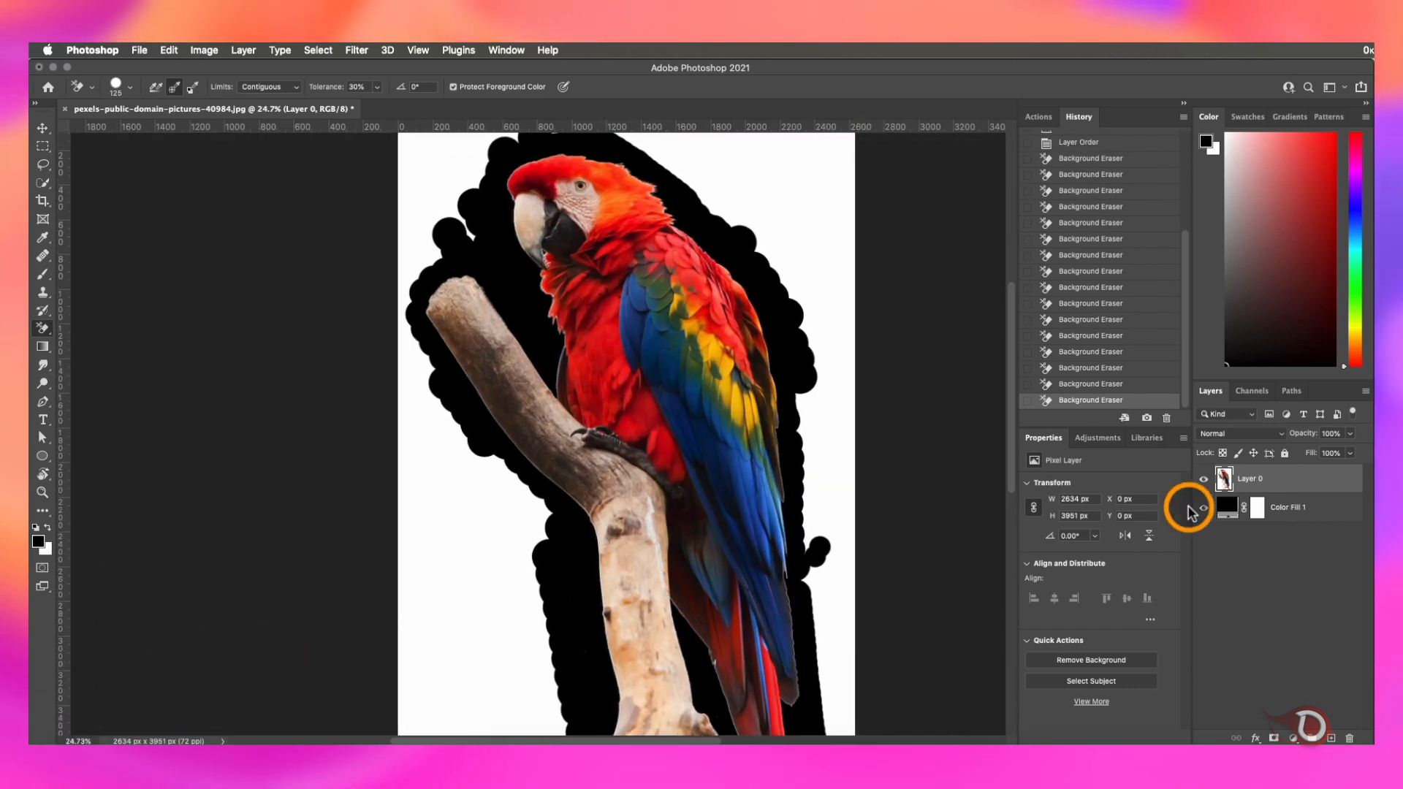
- Check the cutout without the fill layer, and erase a patch of white beside the branch with brush size 500 at 47% tolerance
left_click(1203, 509)
left_click(1203, 509)
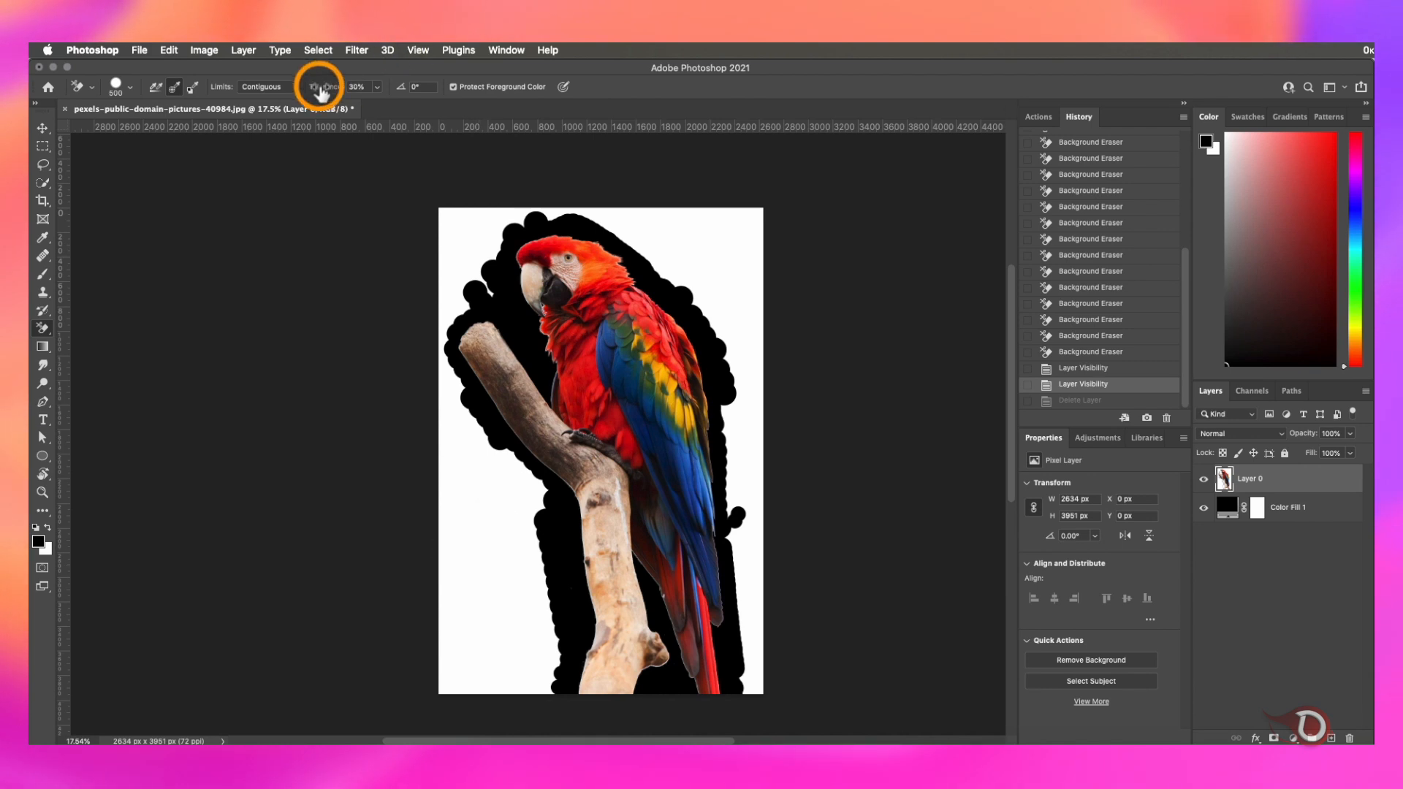
left_click(475, 517)
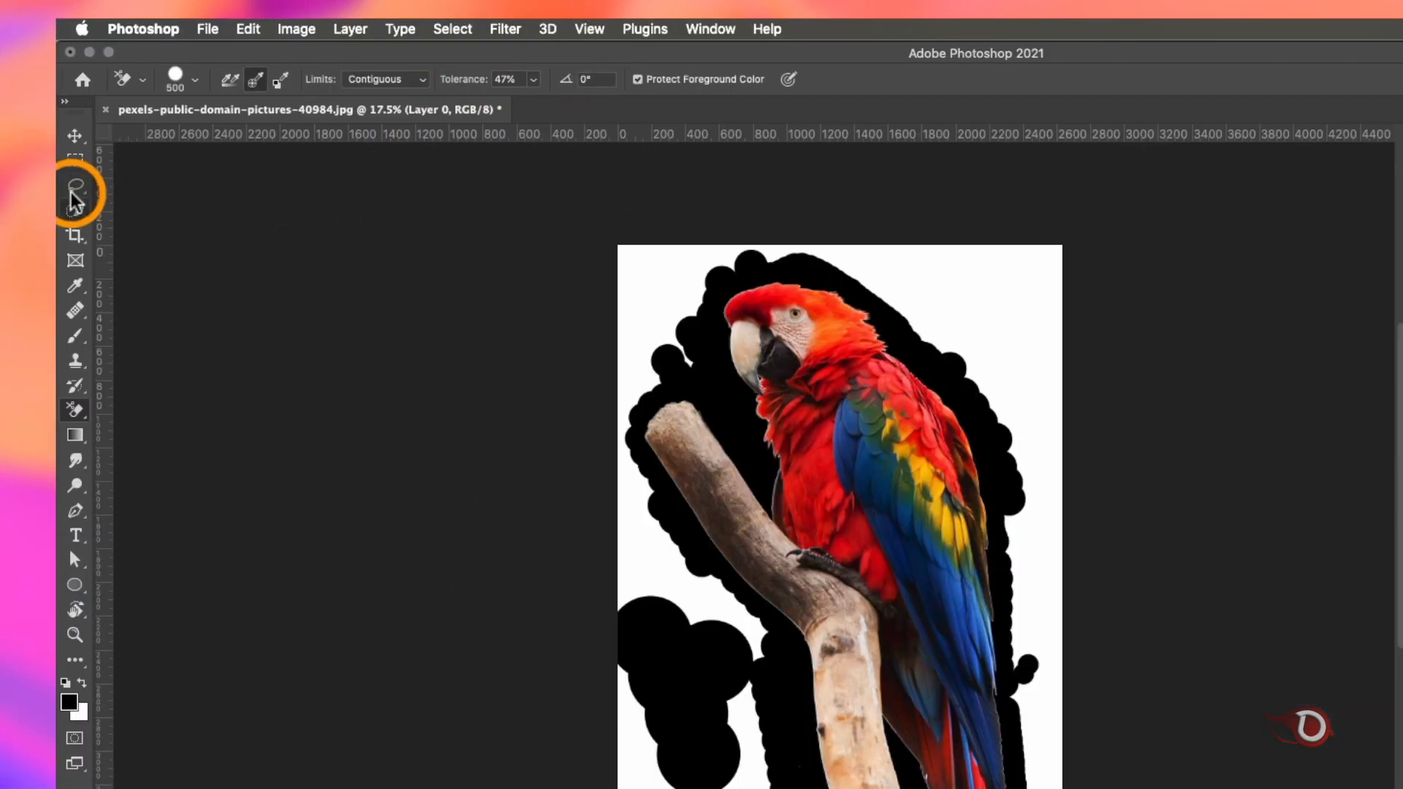
- Lasso around the parrot and branch within the erased border and add a layer mask from the selection
left_click(43, 163)
mouse_move(695, 549)
left_mouse_down()
mouse_move(650, 458)
mouse_move(664, 397)
mouse_move(719, 329)
mouse_move(835, 285)
left_mouse_up()
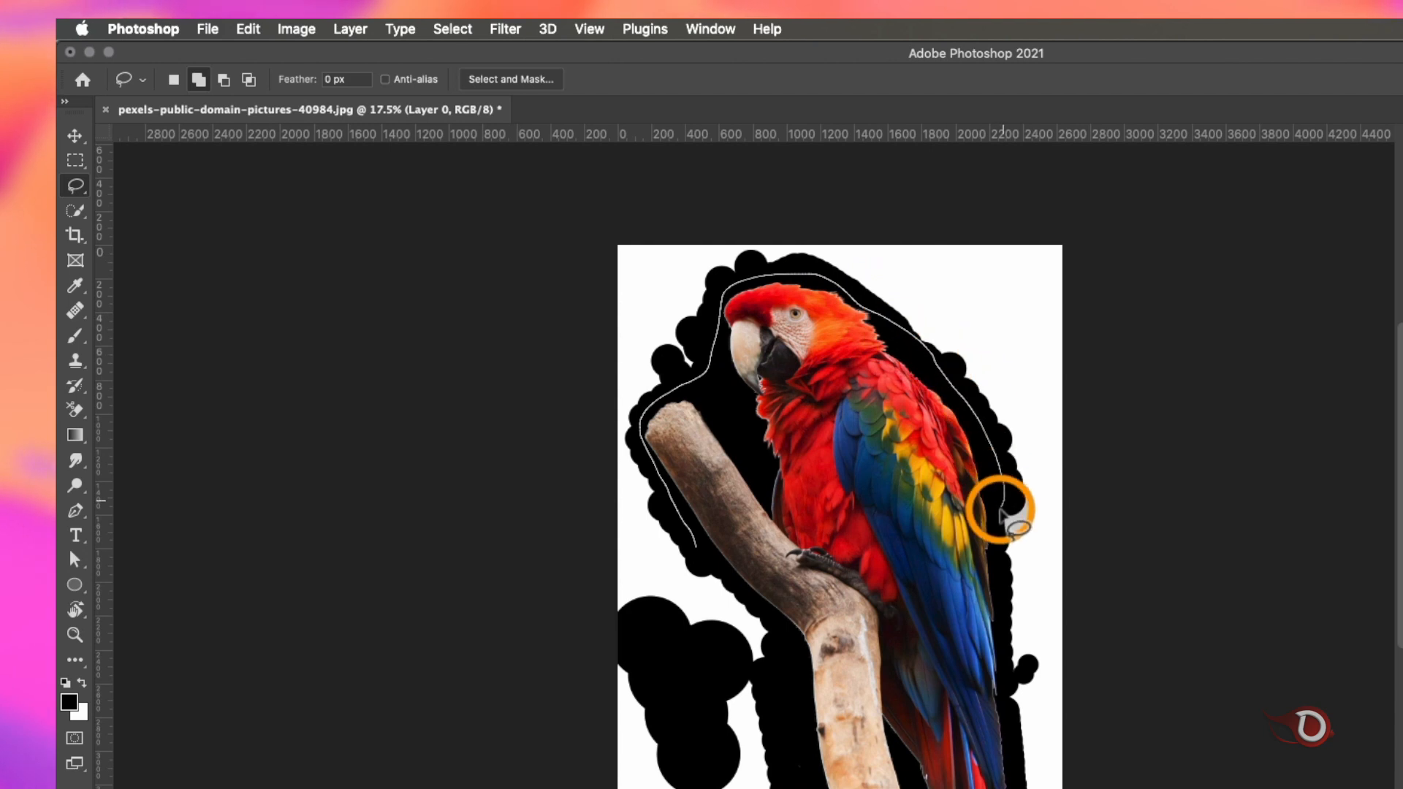
left_click_drag(785, 643, 680, 545)
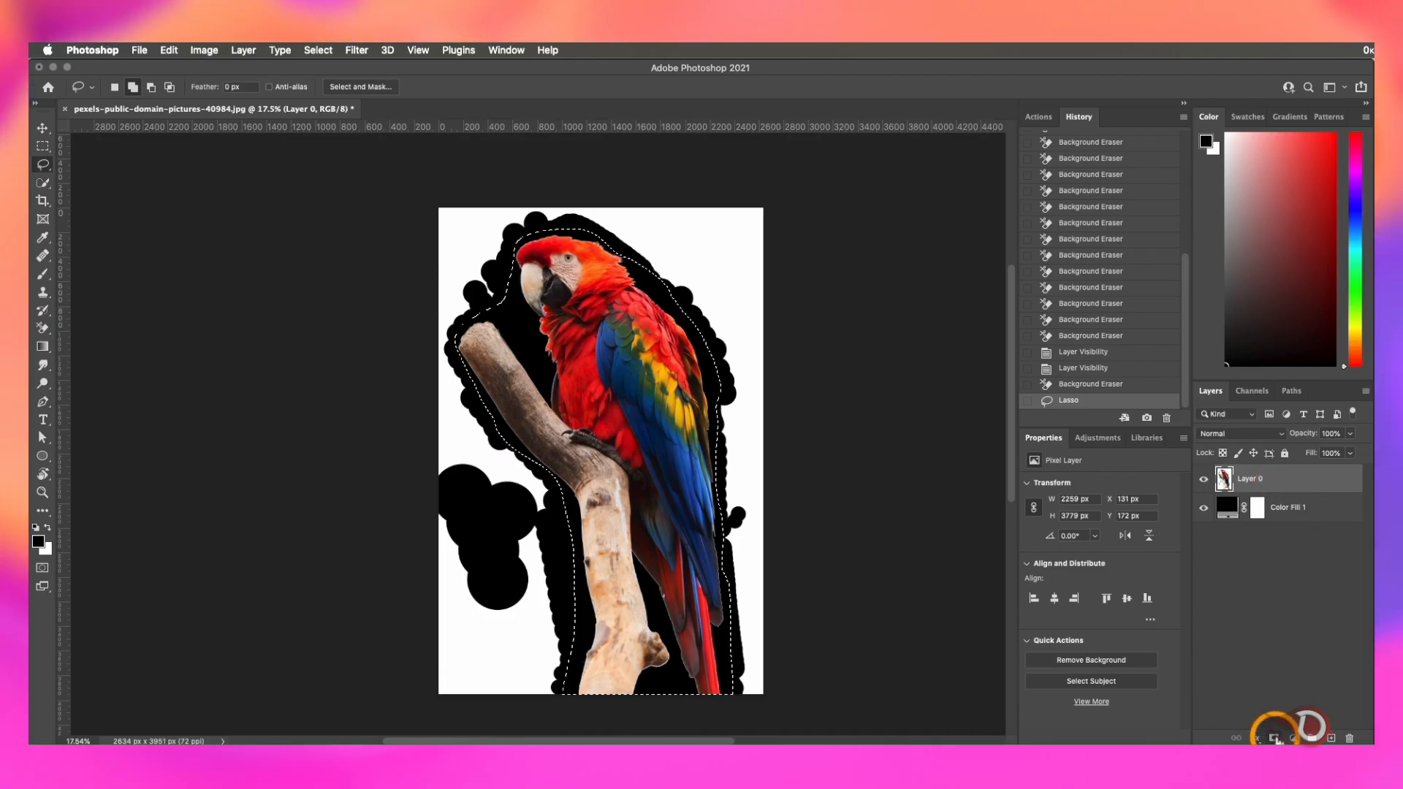
left_click(1275, 738)
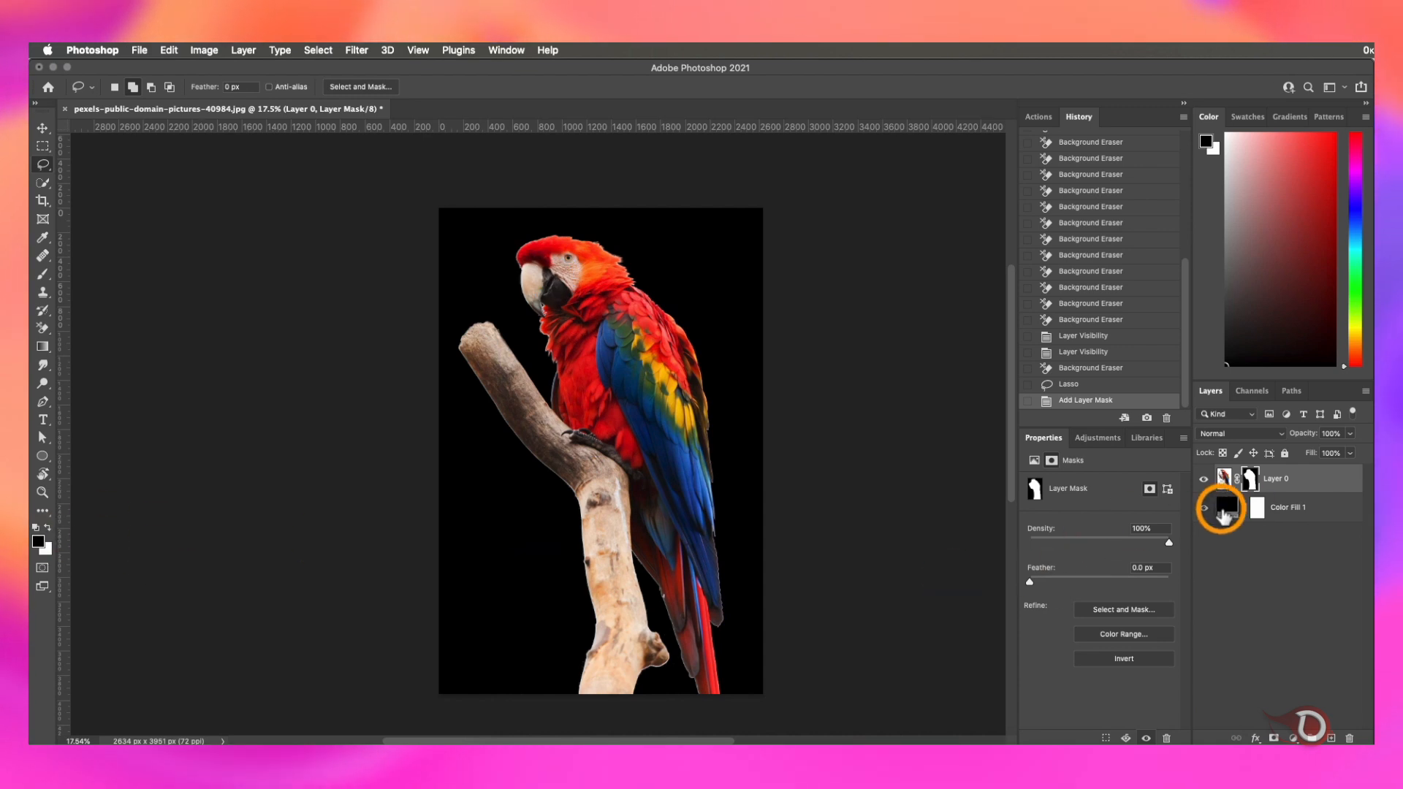
- Hide the black fill layer and examine the parrot cutout's edges against transparency
left_click(1204, 507)
scroll(510, 489, "up", 3)
scroll(511, 489, "down", 1)
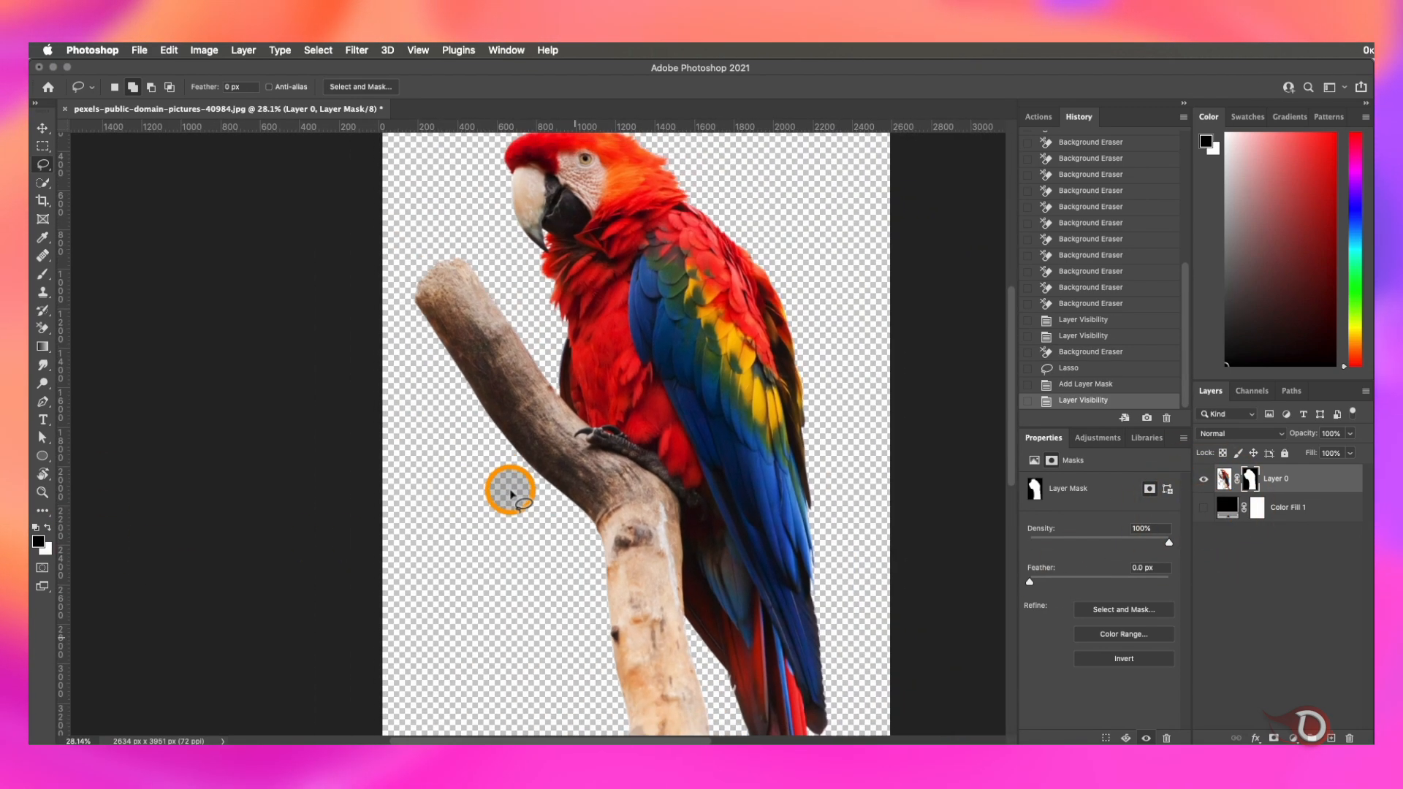
scroll(593, 471, "up", 2)
scroll(593, 471, "up", 5)
scroll(594, 471, "up", 3)
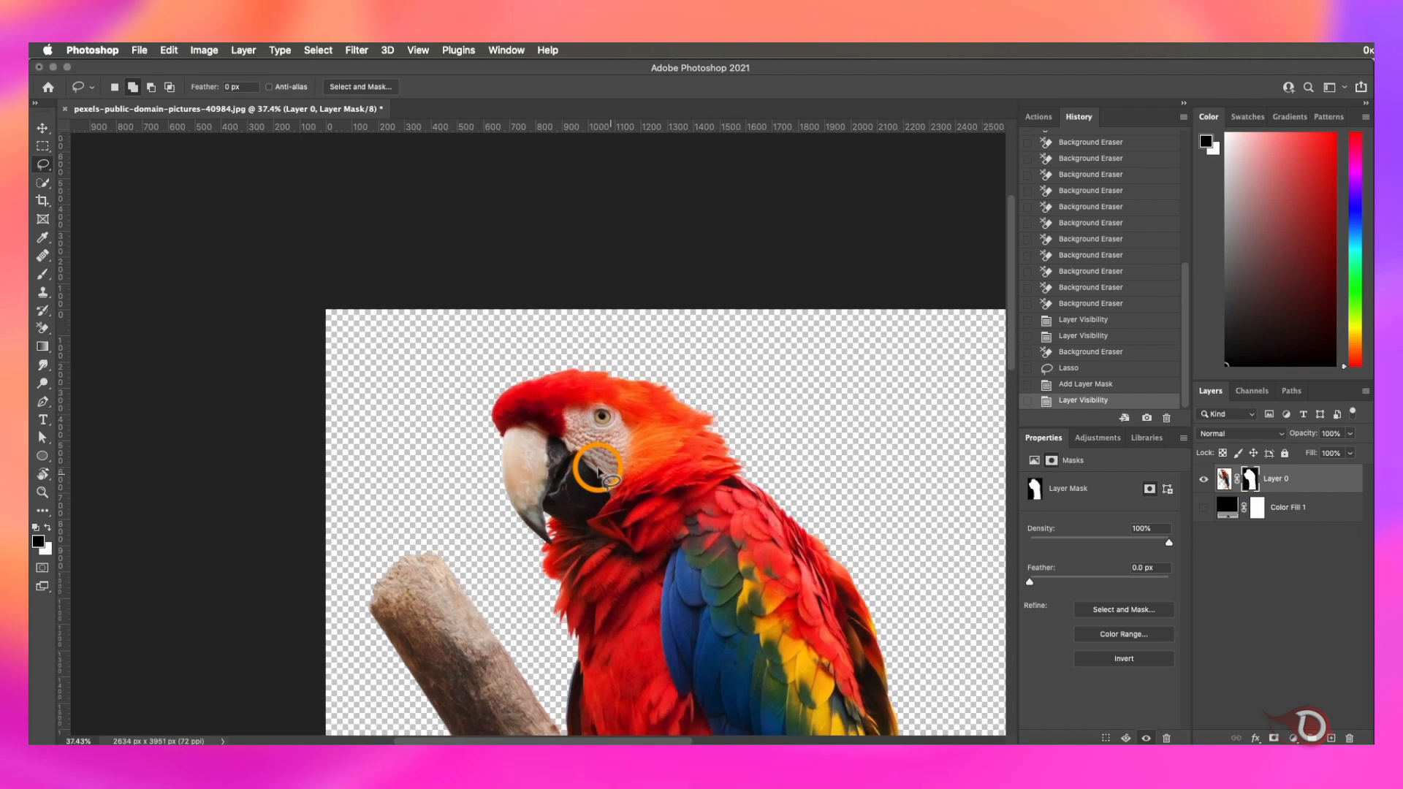
scroll(593, 471, "down", 2)
scroll(679, 516, "down", 3)
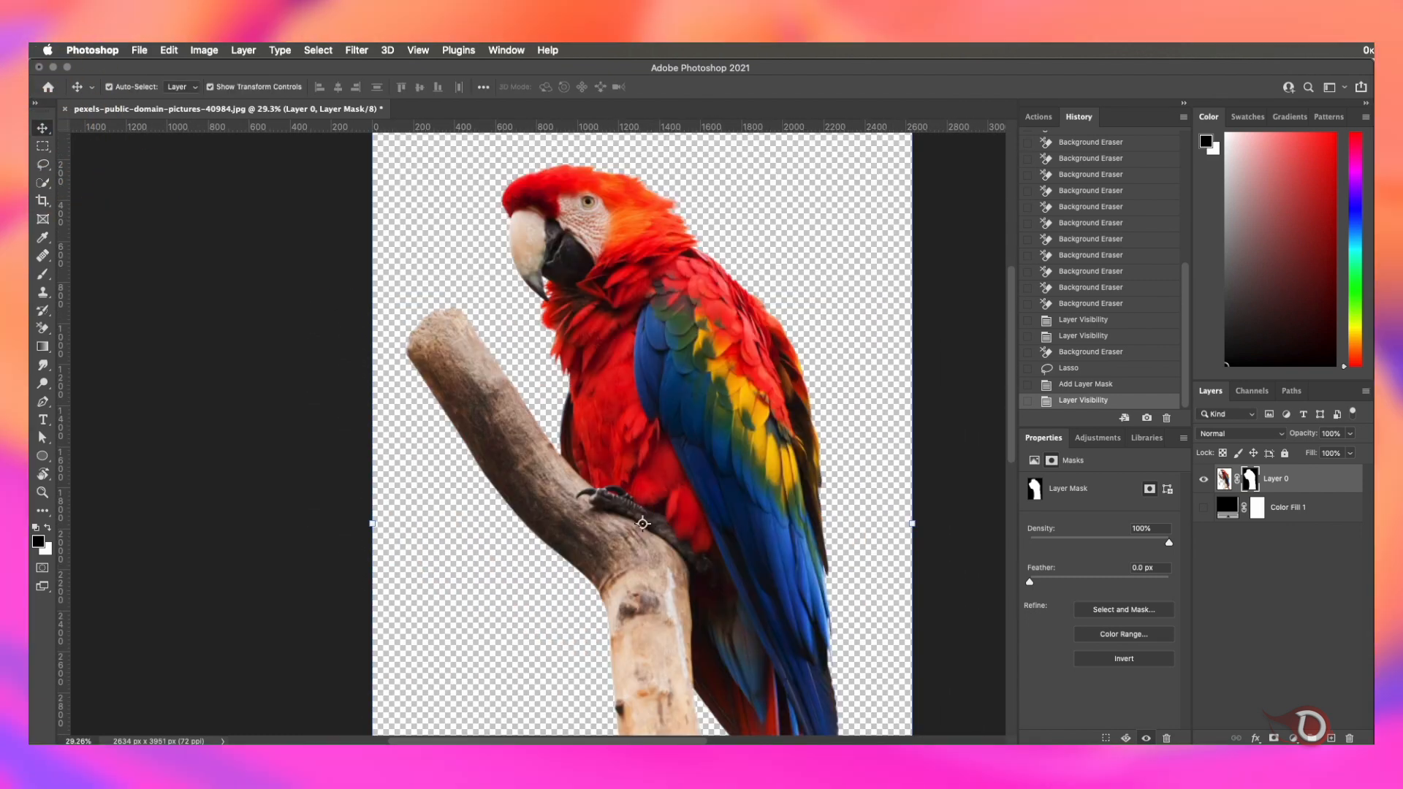
- Show the fill layer again and change its colour to dark red 9b3333
left_click(1203, 508)
double_click(1228, 507)
mouse_move(1118, 385)
left_mouse_down()
mouse_move(1062, 322)
mouse_move(1103, 322)
mouse_move(1103, 310)
mouse_move(1117, 352)
mouse_move(1112, 334)
left_mouse_up()
left_click(870, 477)
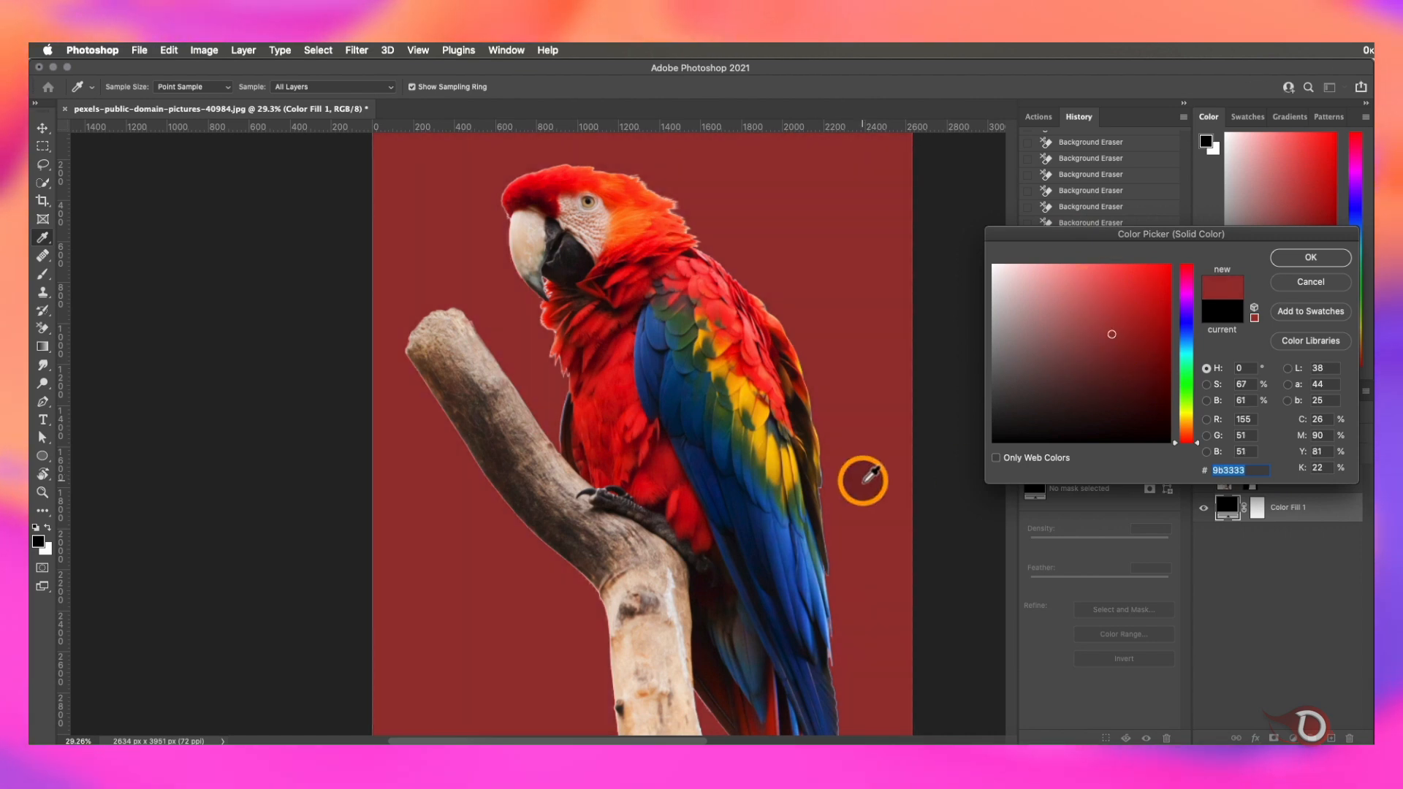
key("Return")
scroll(782, 555, "down", 5)
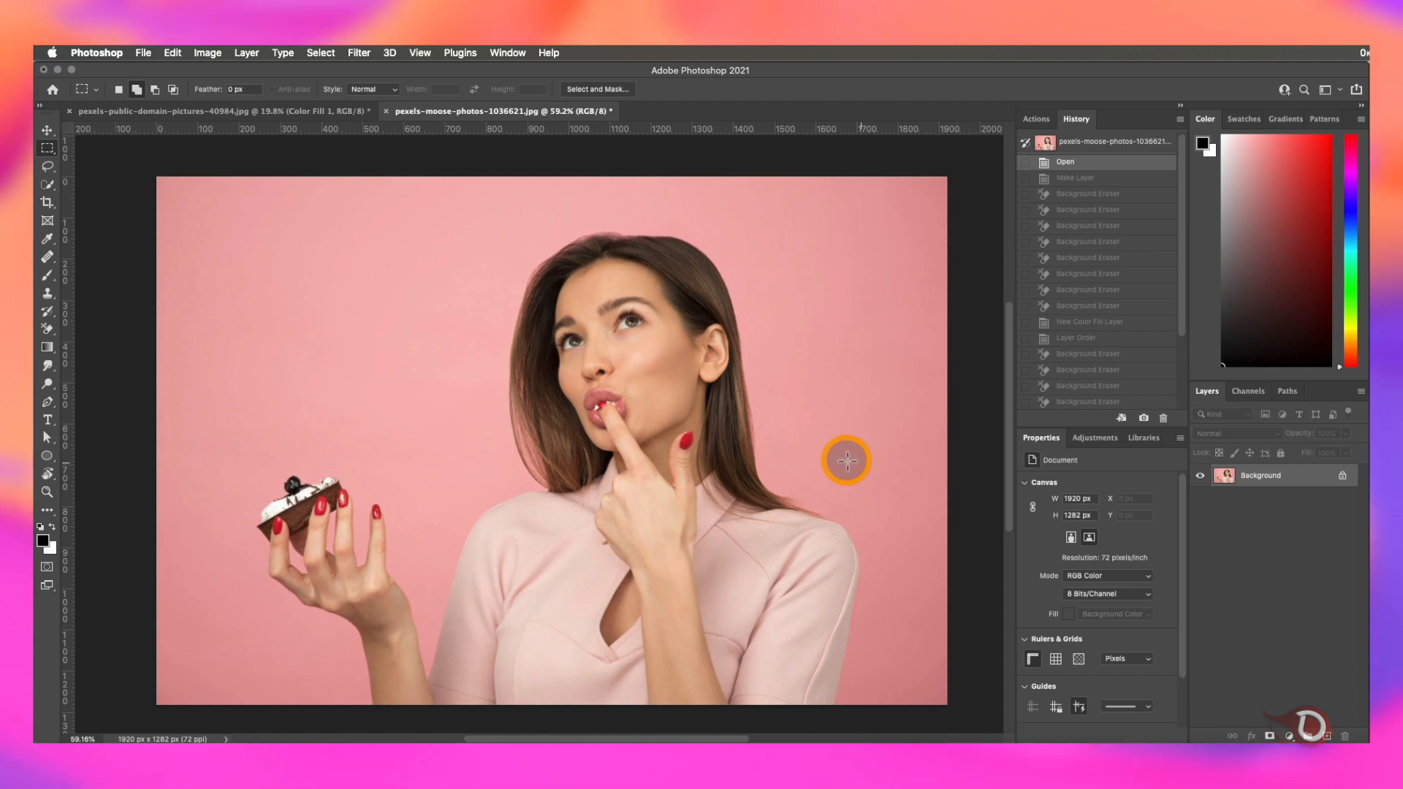
- In the woman's portrait, erase the pink background along the left edge of her hair with Find Edges at 10% tolerance
scroll(724, 428, "up", 5)
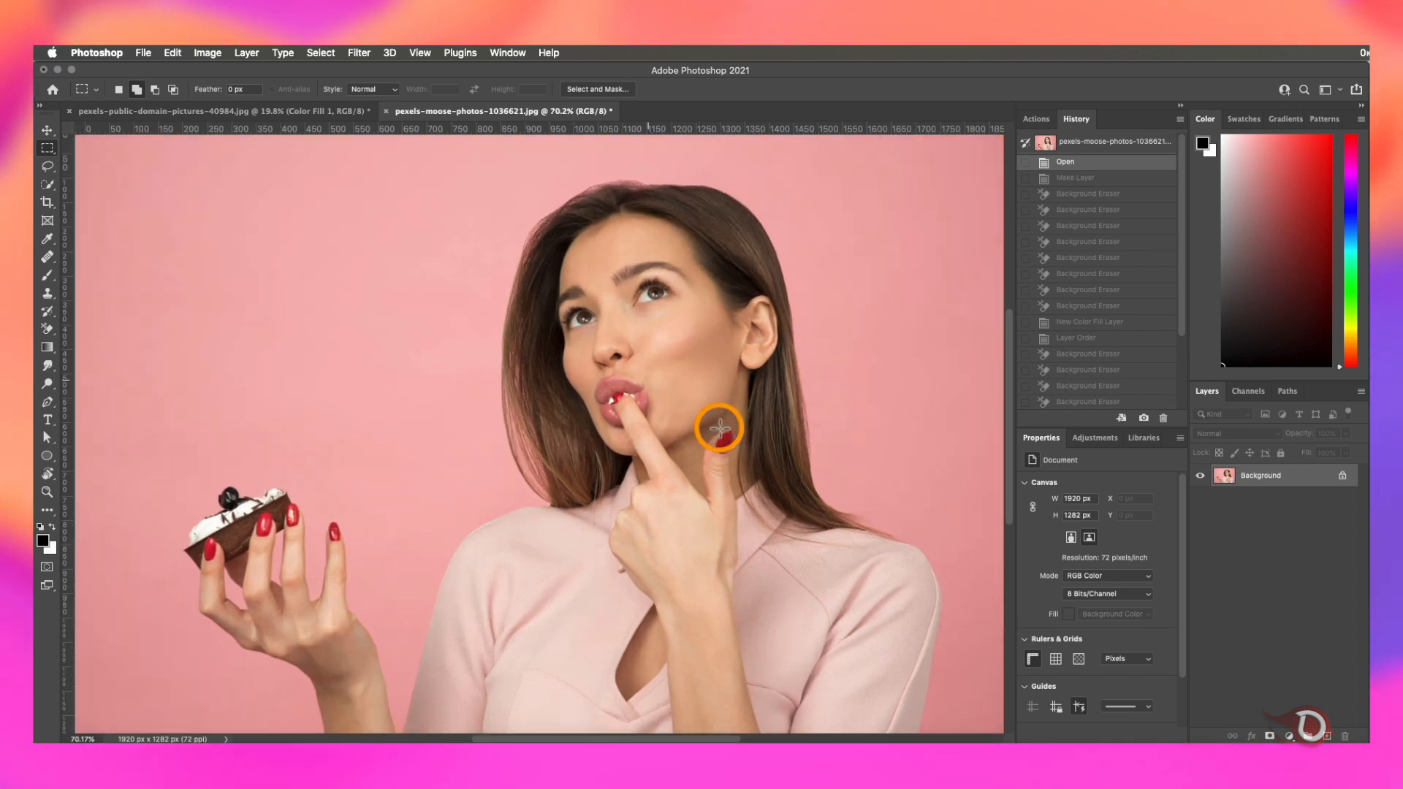
scroll(720, 428, "down", 5)
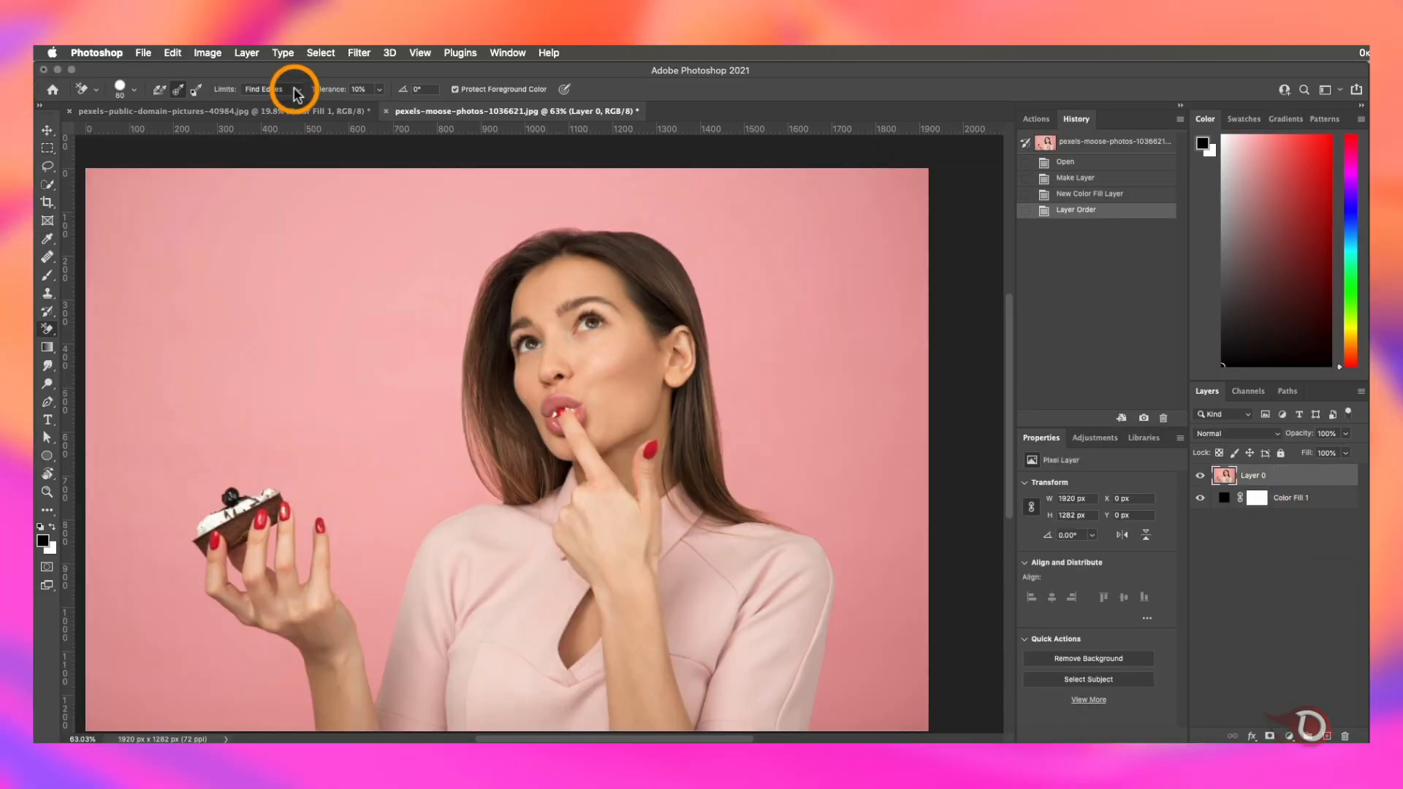
mouse_move(406, 271)
left_mouse_down()
mouse_move(488, 364)
mouse_move(511, 317)
left_mouse_up()
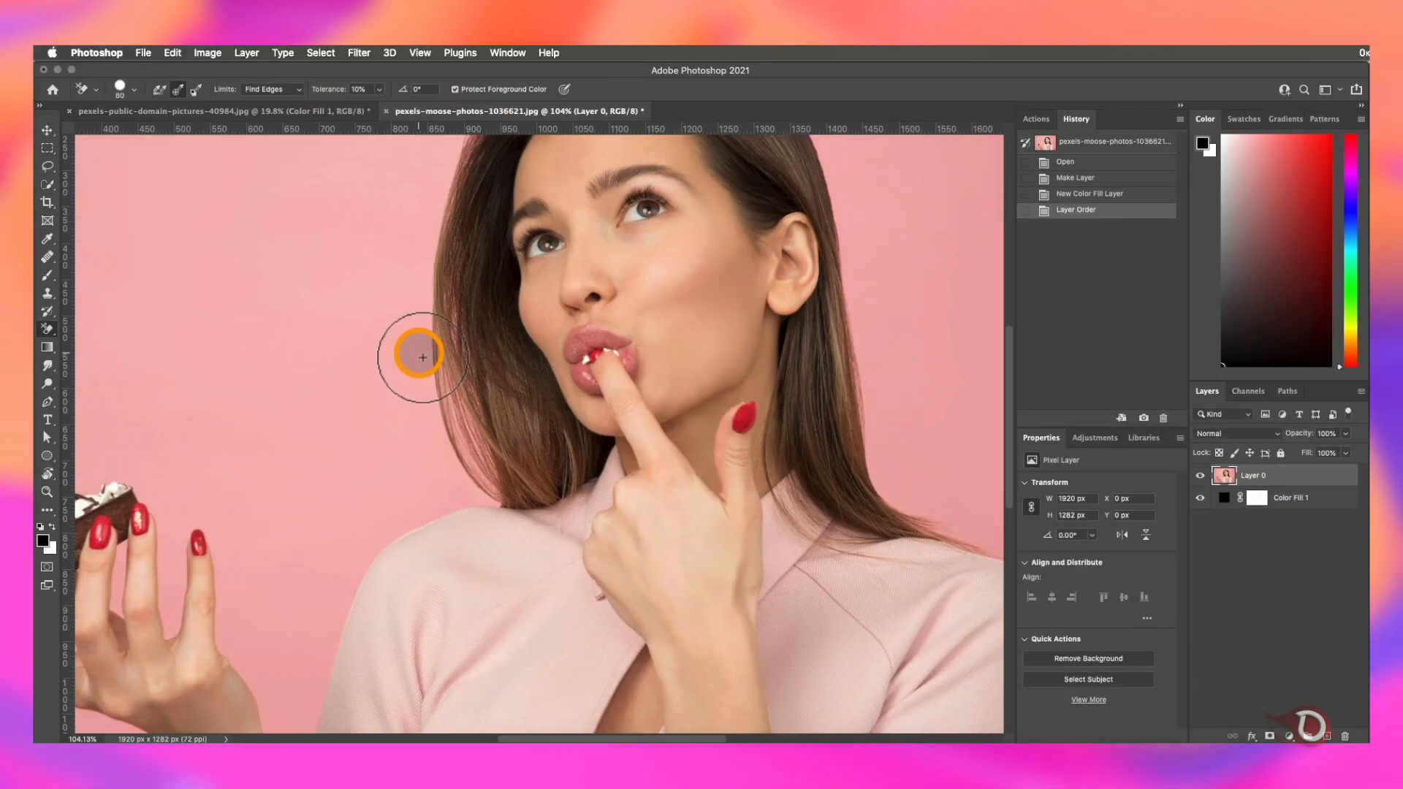
left_click_drag(419, 348, 451, 468)
mouse_move(431, 313)
left_mouse_down()
mouse_move(447, 166)
mouse_move(438, 216)
left_mouse_up()
left_click(404, 313)
- Erase the pink background between the woman's left-side shoulder and the hand holding the cake
left_click_drag(391, 512, 318, 612)
left_click(312, 652)
left_click(304, 682)
- Set the tolerance to 11% and erase the pink around the top and right side of the hair and along the right shoulder
left_click_drag(329, 95, 334, 95)
scroll(510, 342, "up", 8)
mouse_move(454, 431)
left_mouse_down()
mouse_move(680, 351)
mouse_move(713, 357)
mouse_move(694, 348)
mouse_move(846, 493)
left_mouse_up()
left_click(692, 344)
scroll(486, 419, "down", 8)
scroll(487, 418, "right", 3)
mouse_move(785, 442)
left_mouse_down()
mouse_move(943, 559)
mouse_move(957, 687)
left_mouse_up()
scroll(950, 679, "down", 6)
scroll(950, 680, "right", 2)
left_click_drag(870, 495, 856, 592)
scroll(701, 171, "up", 7)
scroll(700, 171, "left", 2)
mouse_move(826, 263)
left_mouse_down()
mouse_move(764, 247)
mouse_move(793, 409)
left_mouse_up()
scroll(783, 307, "left", 10)
scroll(783, 307, "down", 5)
scroll(551, 426, "up", 5)
- Try further erasing strokes across the edge of the portrait's subject and undo them
mouse_move(521, 395)
left_mouse_down()
mouse_move(526, 259)
mouse_move(686, 333)
mouse_move(674, 625)
left_mouse_up()
key("super+z")
key("super+z")
- Erase remaining pink background beside the woman's hair and review the whole cutout
mouse_move(614, 455)
left_mouse_down()
mouse_move(678, 647)
mouse_move(692, 395)
left_mouse_up()
scroll(698, 526, "down", 8)
scroll(678, 292, "up", 6)
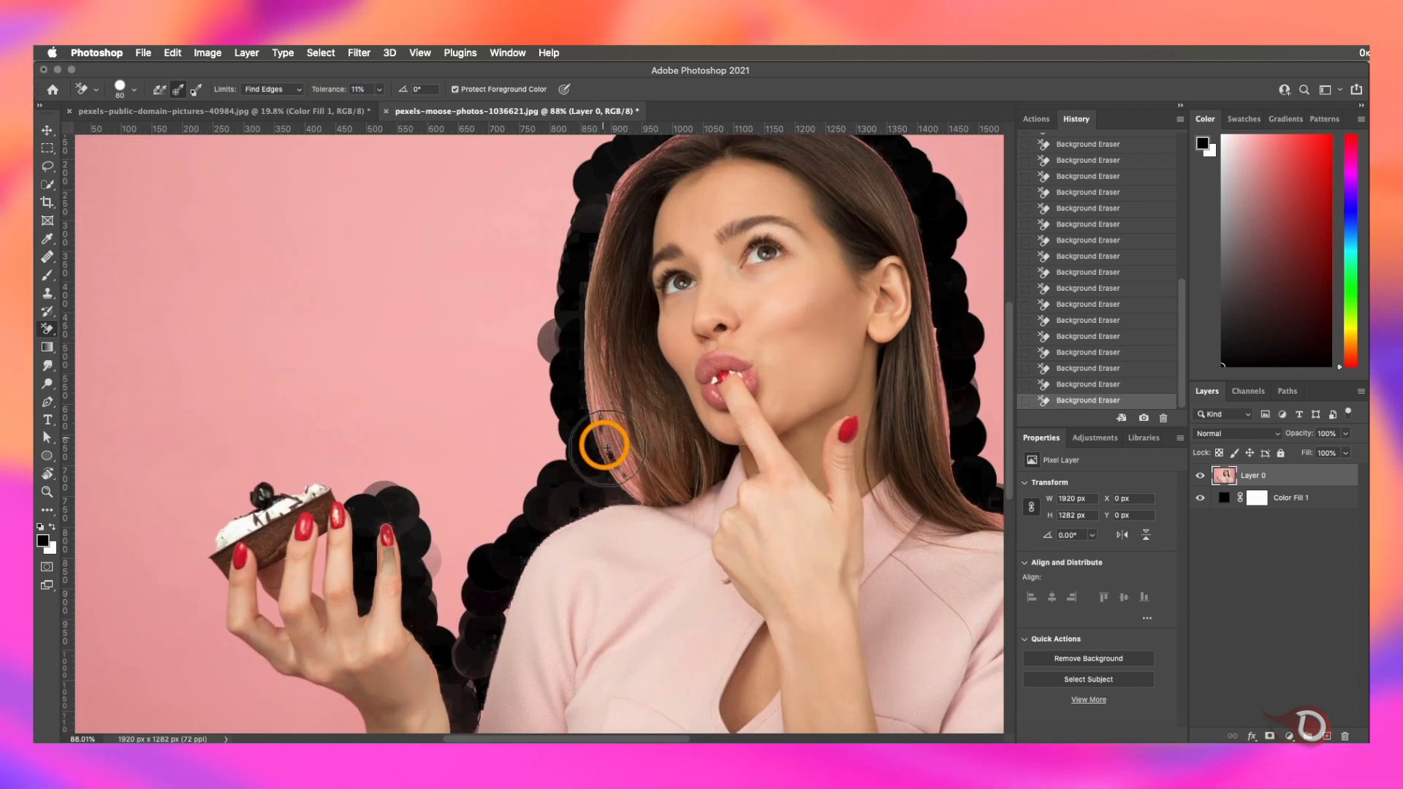
left_click(948, 415)
scroll(720, 360, "down", 6)
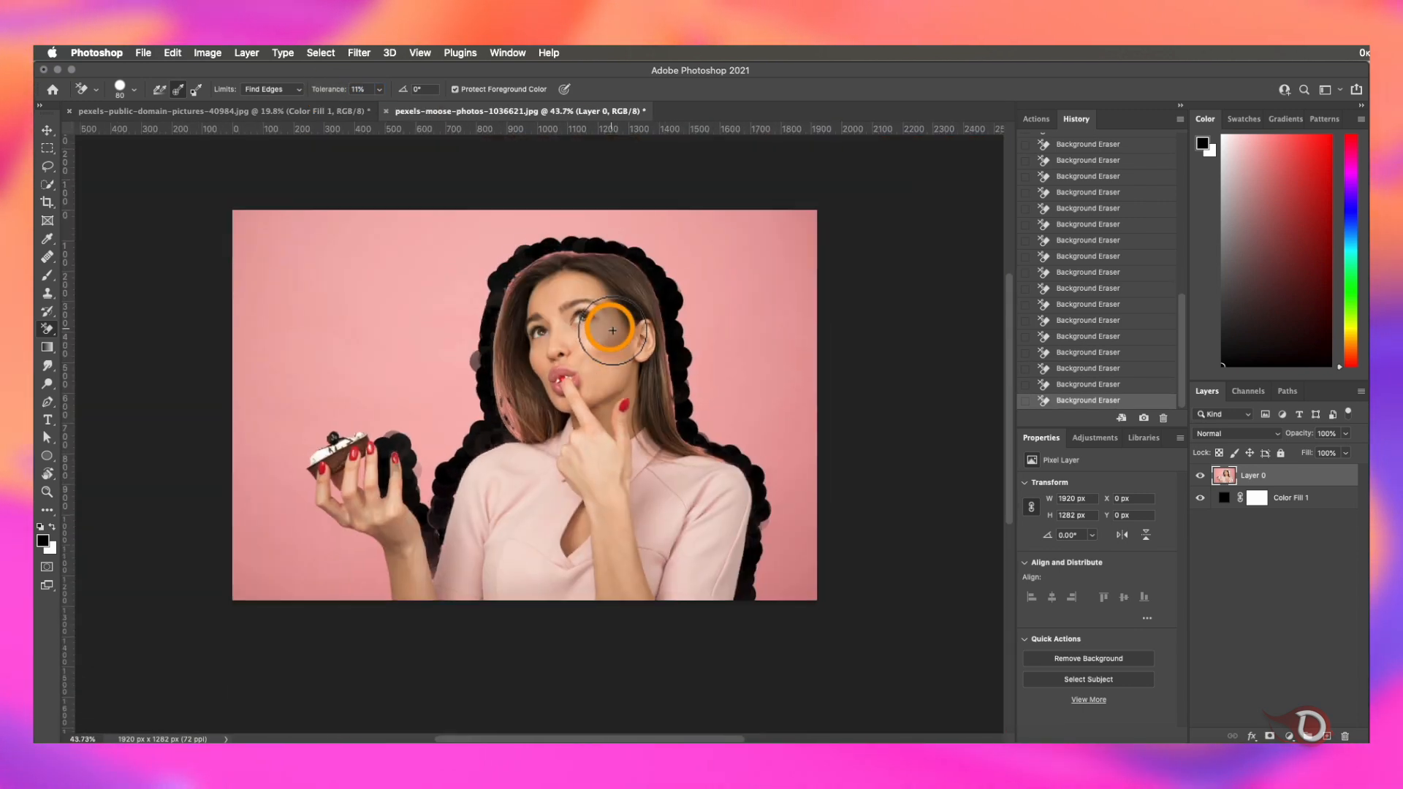
scroll(635, 349, "up", 3)
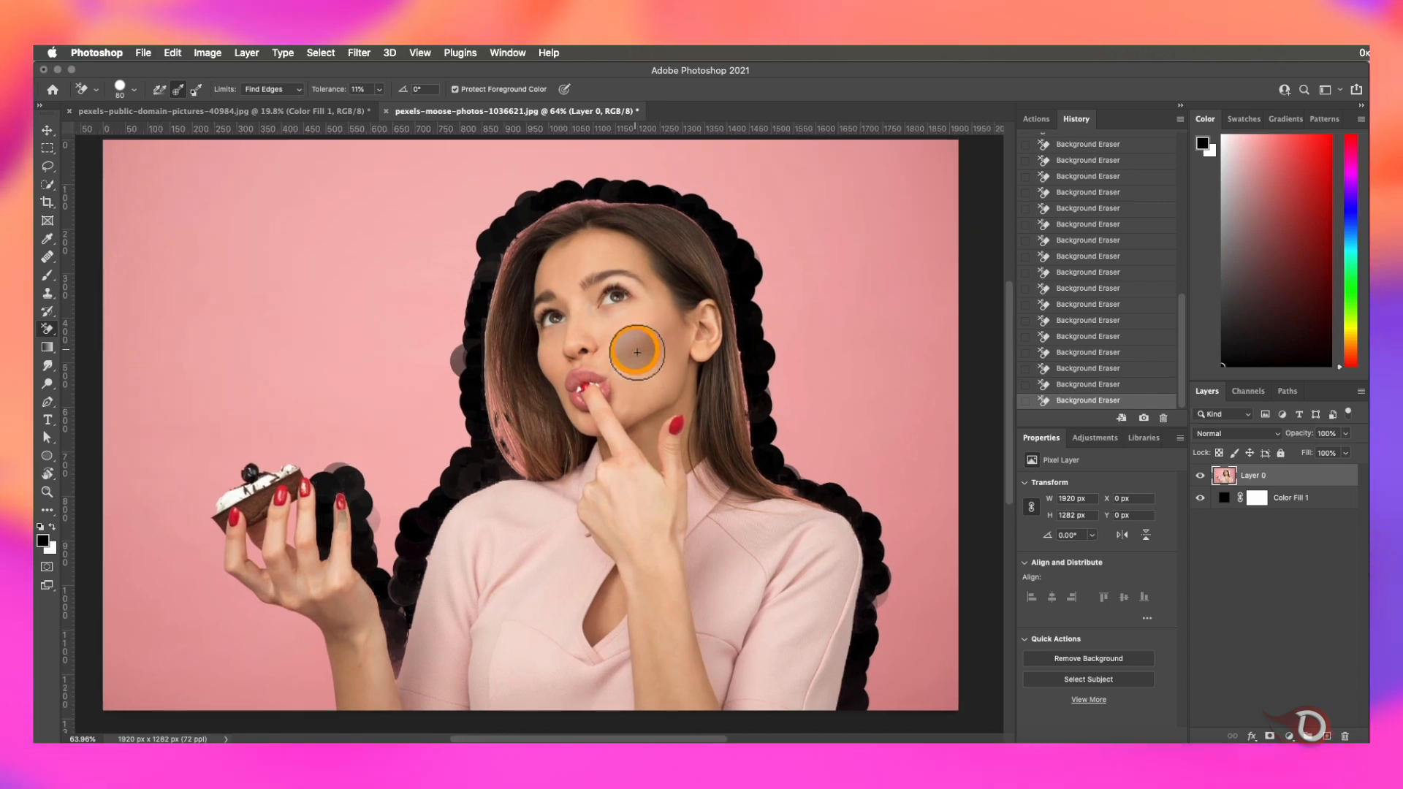
- Switch to the jumping man photo and erase the grey background around his figure with Find Edges at 11% tolerance
left_click(1316, 739)
left_click(1316, 679)
scroll(541, 419, "up", 5)
scroll(541, 420, "down", 5)
scroll(541, 420, "up", 3)
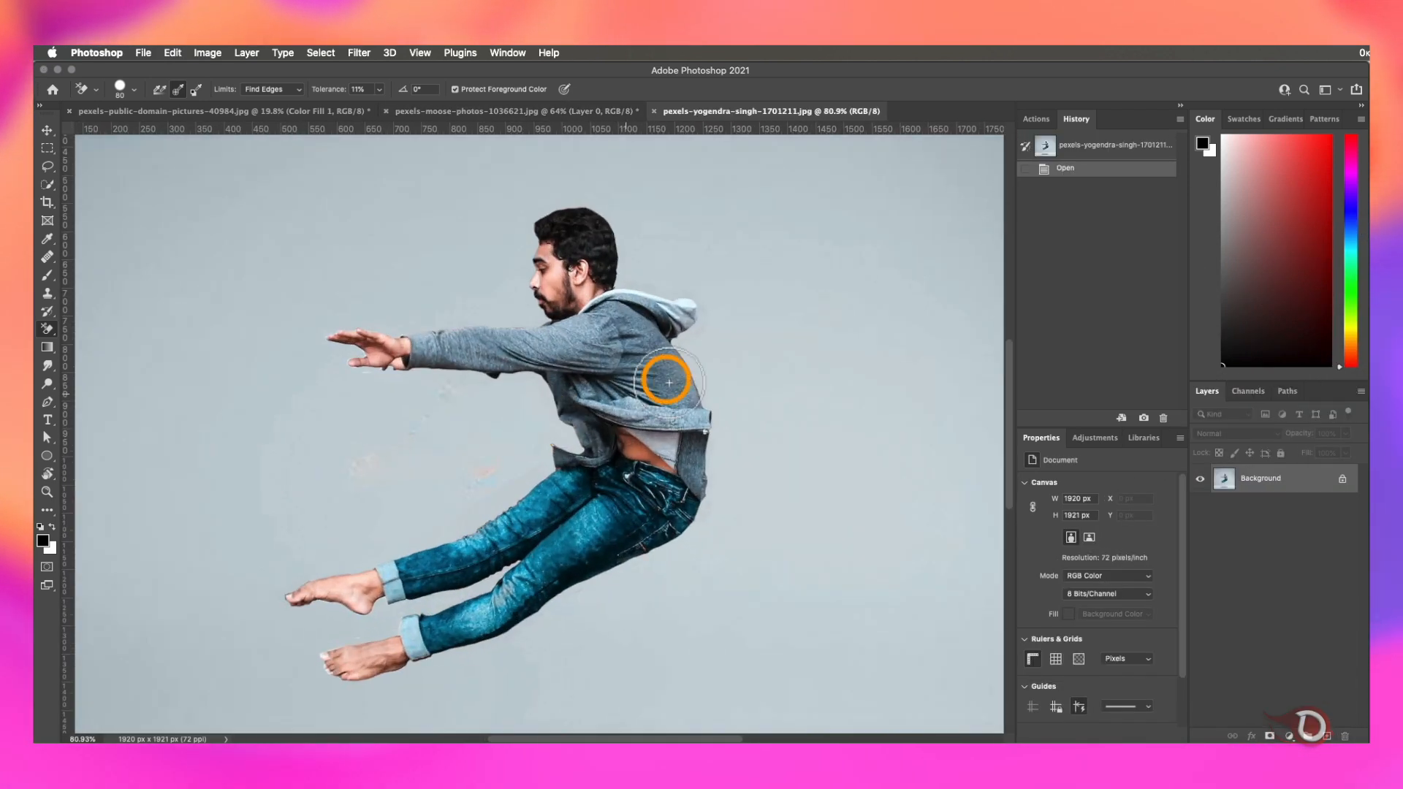
mouse_move(693, 323)
left_mouse_down()
mouse_move(716, 513)
mouse_move(518, 651)
mouse_move(369, 679)
mouse_move(412, 591)
mouse_move(368, 610)
mouse_move(429, 540)
mouse_move(527, 489)
mouse_move(501, 412)
mouse_move(358, 354)
left_mouse_up()
mouse_move(525, 237)
left_mouse_down()
mouse_move(718, 372)
mouse_move(404, 700)
mouse_move(263, 585)
mouse_move(438, 464)
mouse_move(325, 316)
left_mouse_up()
- Add a black Solid Color fill layer and move it below the jumping man's layer
left_click(1289, 736)
left_click(1312, 471)
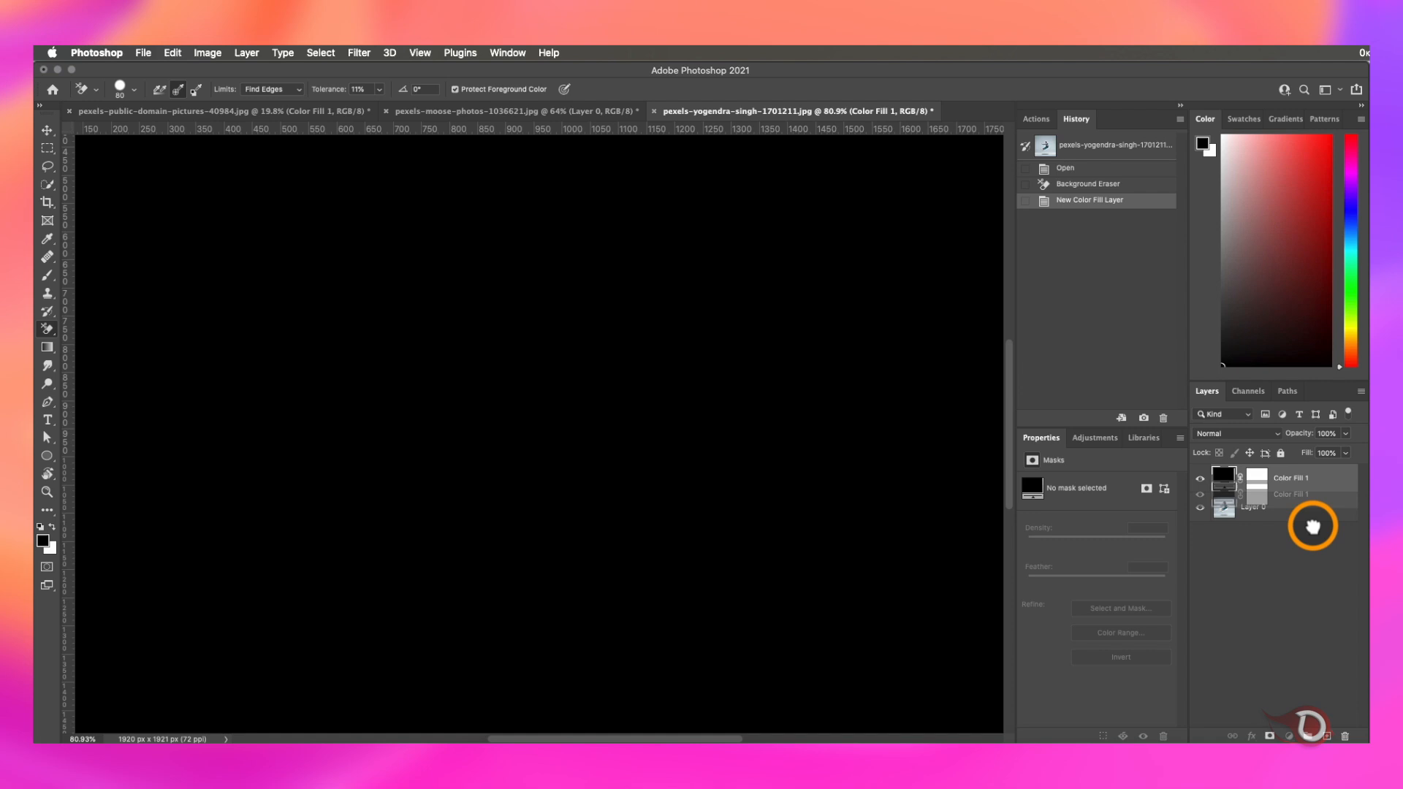
left_click_drag(1286, 506, 1286, 475)
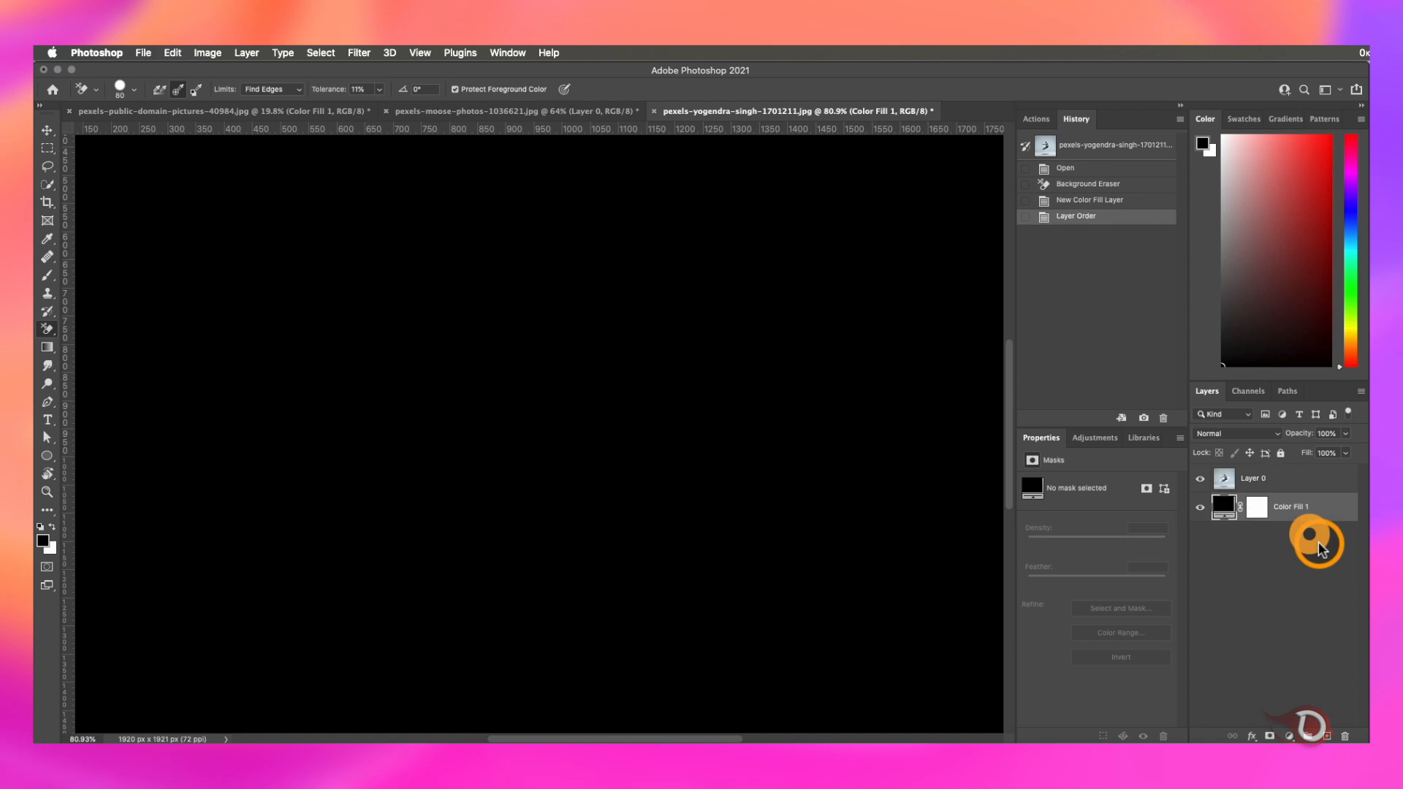
- Raise the tolerance to 16% and erase the leftover grey around the man's legs, feet, back and head
left_click(501, 423)
left_click_drag(325, 89, 329, 90)
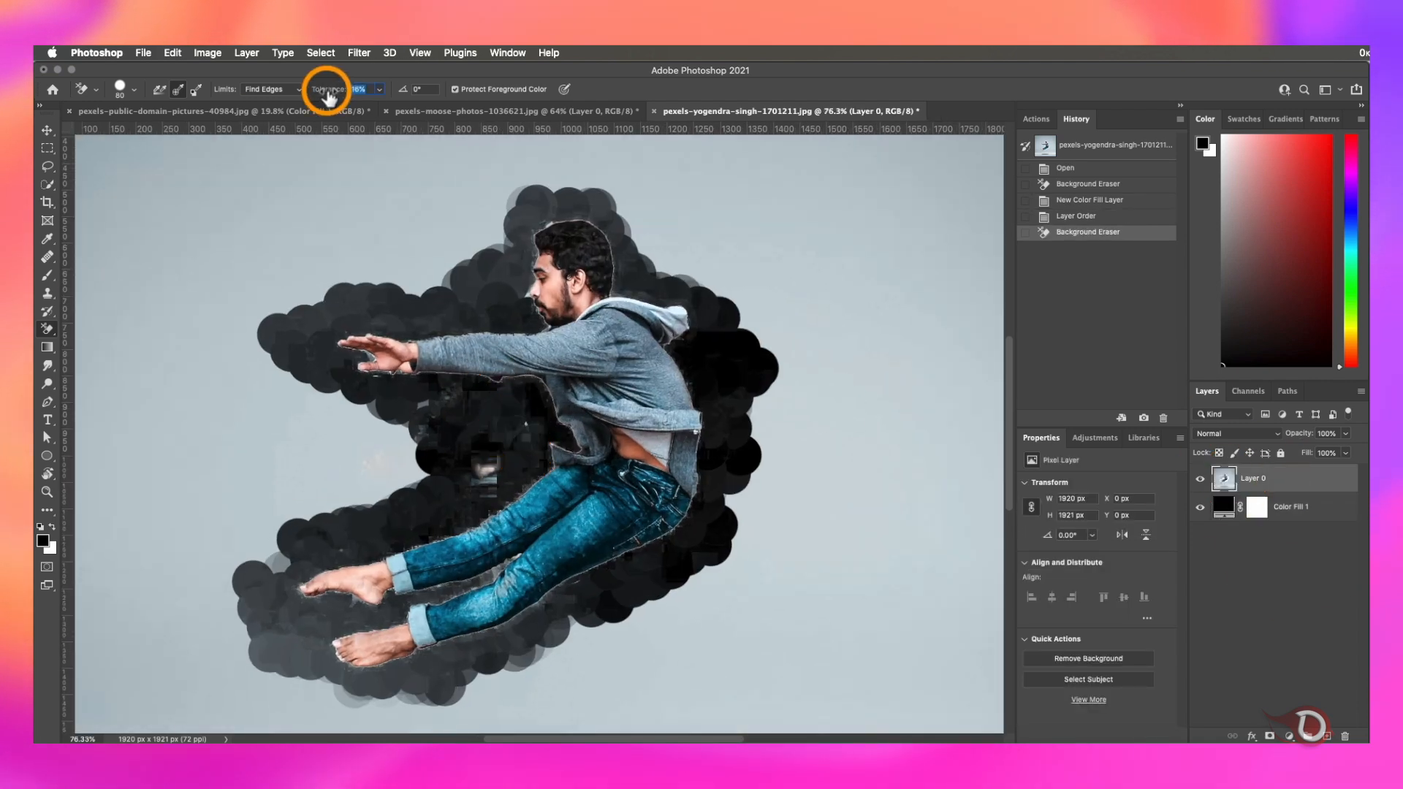
left_click(720, 407)
left_click(551, 605)
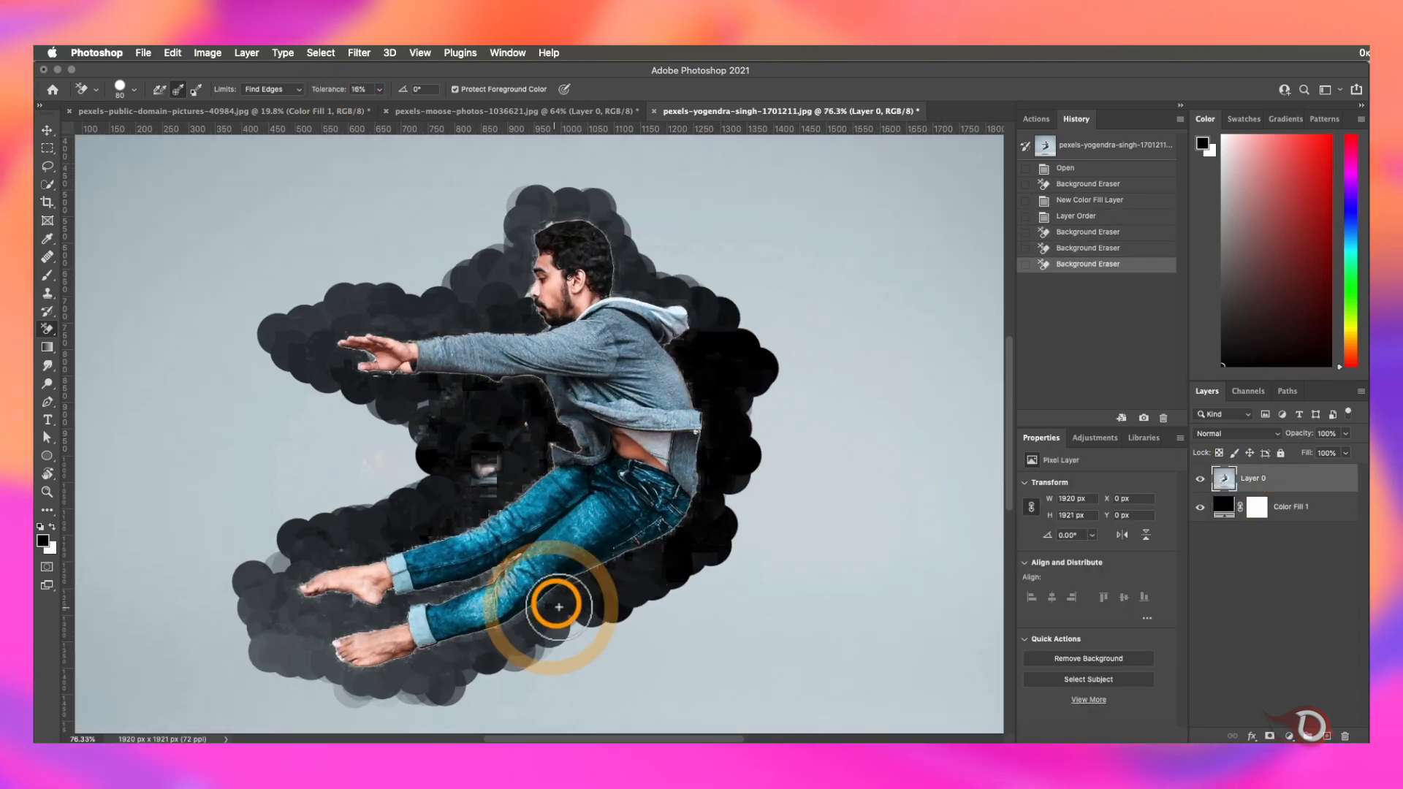
left_click_drag(355, 683, 381, 671)
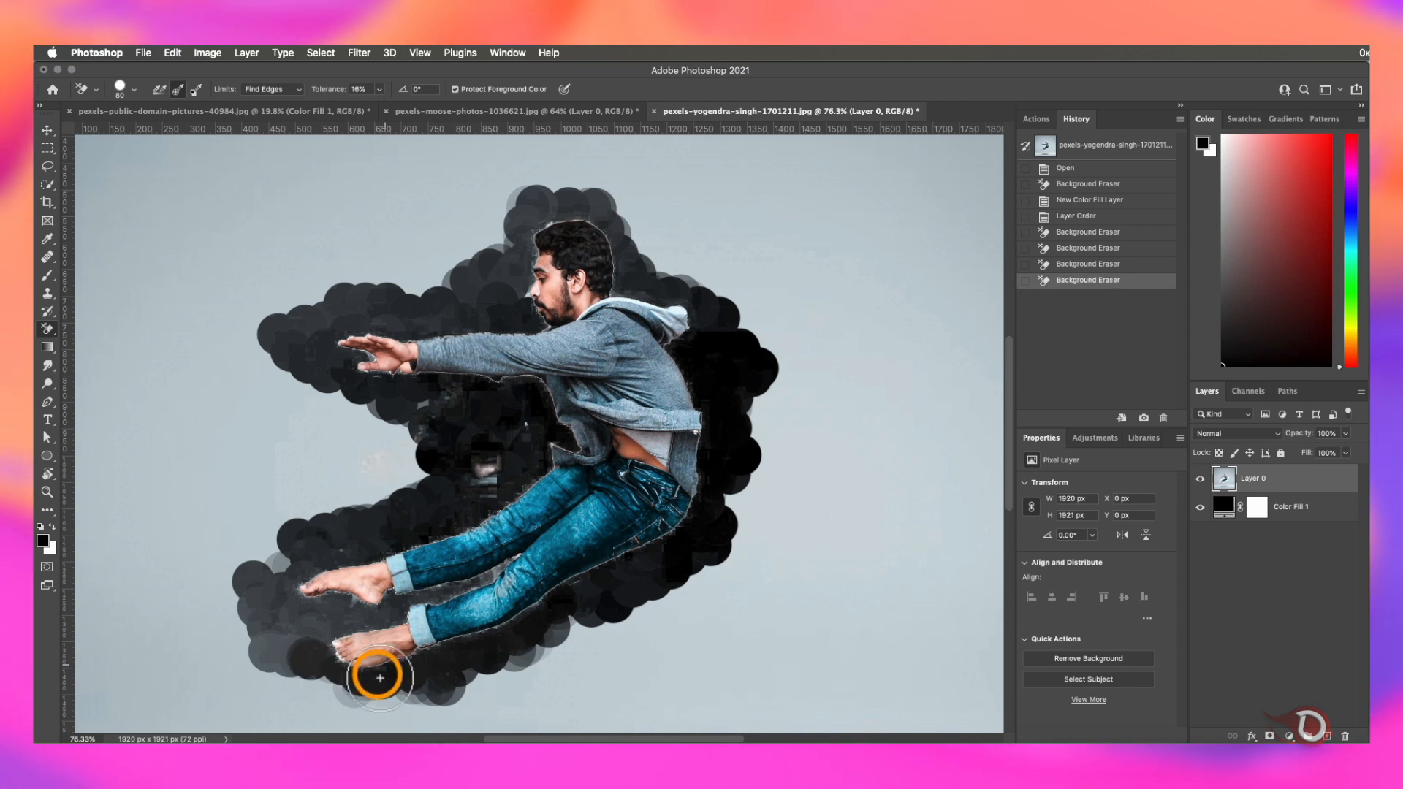
left_click(515, 566)
left_click(641, 300)
mouse_move(606, 232)
left_mouse_down()
mouse_move(528, 313)
mouse_move(335, 342)
mouse_move(512, 395)
left_mouse_up()
- Examine the erased edges along the man's sleeve, jacket and head up close
scroll(538, 426, "up", 10)
left_click_drag(598, 517, 672, 724)
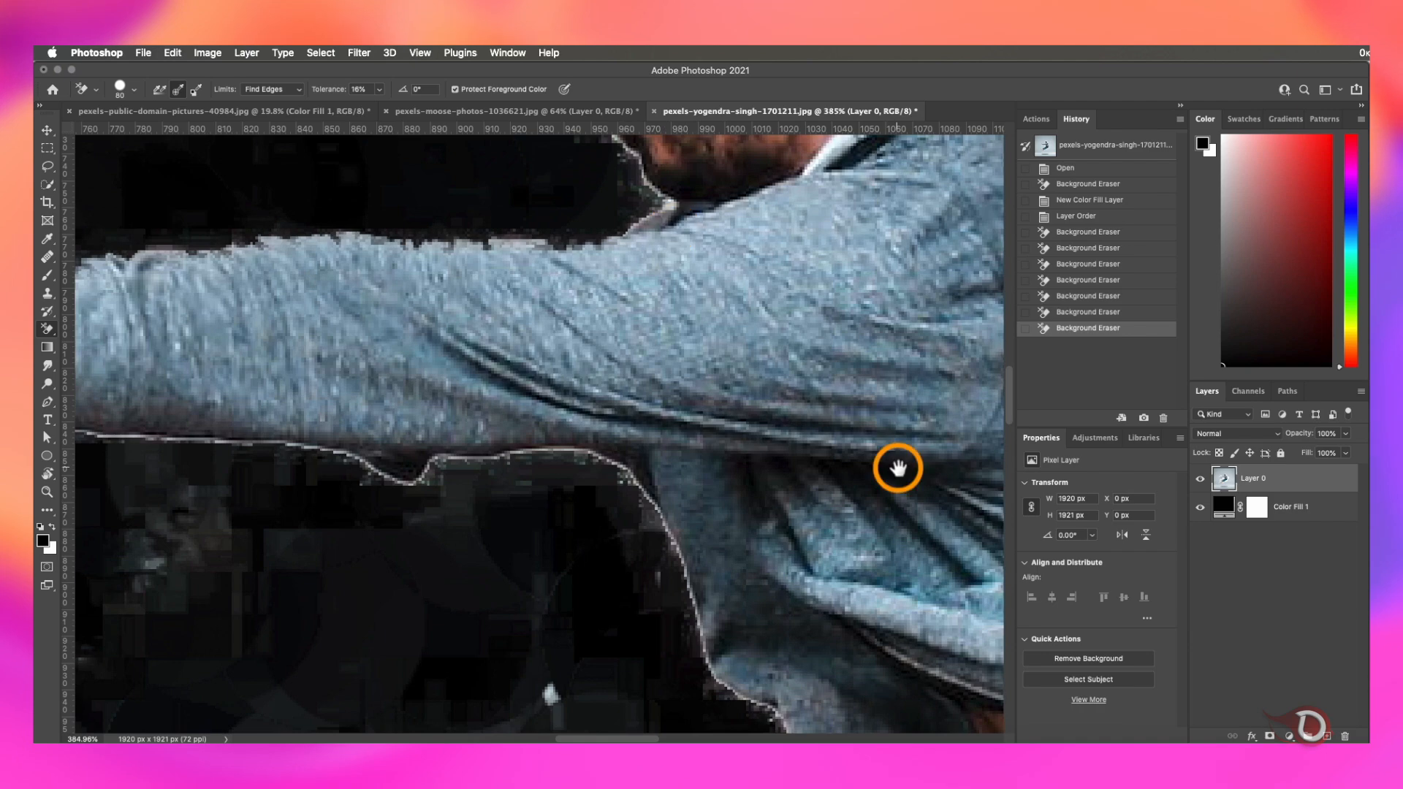
scroll(949, 432, "down", 10)
left_click_drag(711, 598, 887, 436)
left_click_drag(682, 480, 626, 564)
left_click_drag(621, 492, 646, 481)
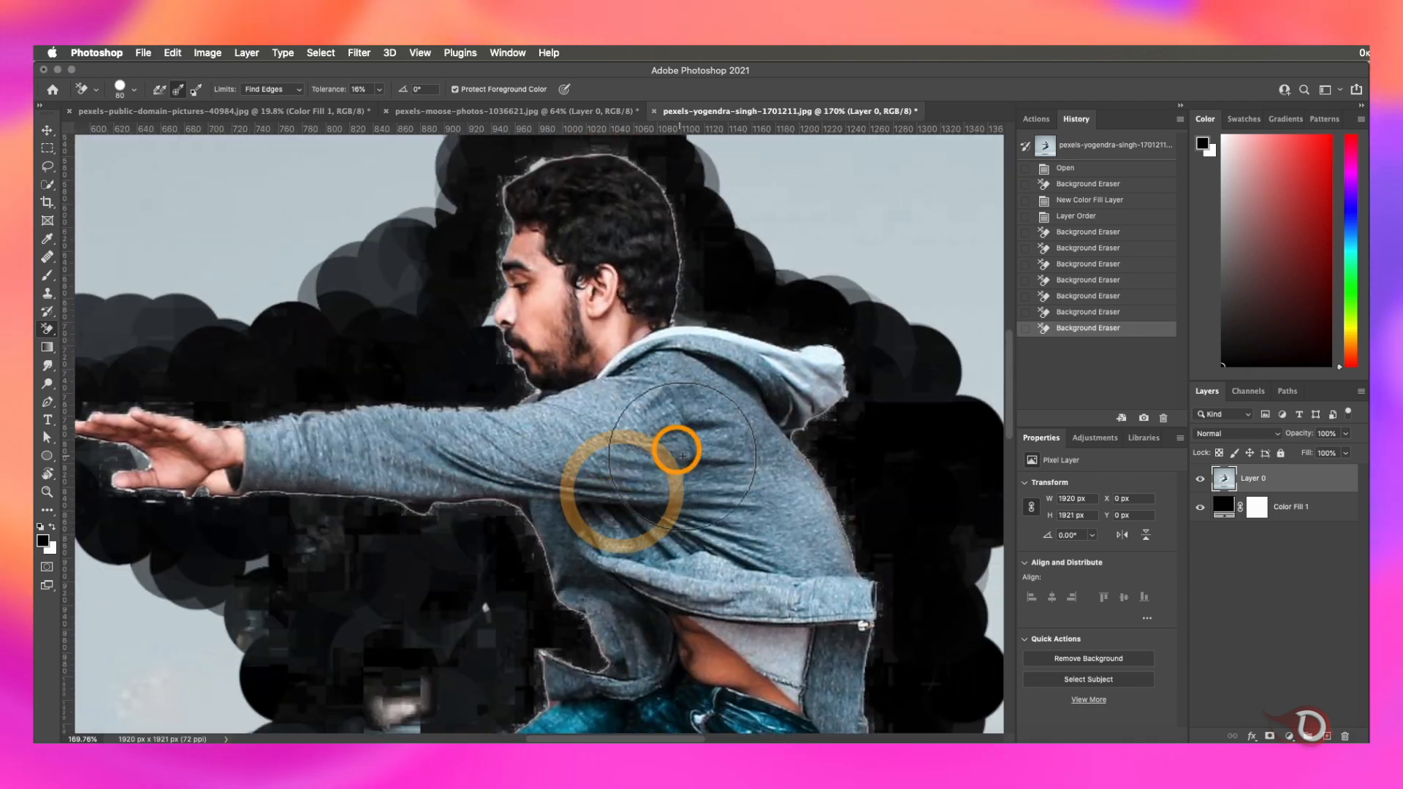
scroll(646, 480, "down", 5)
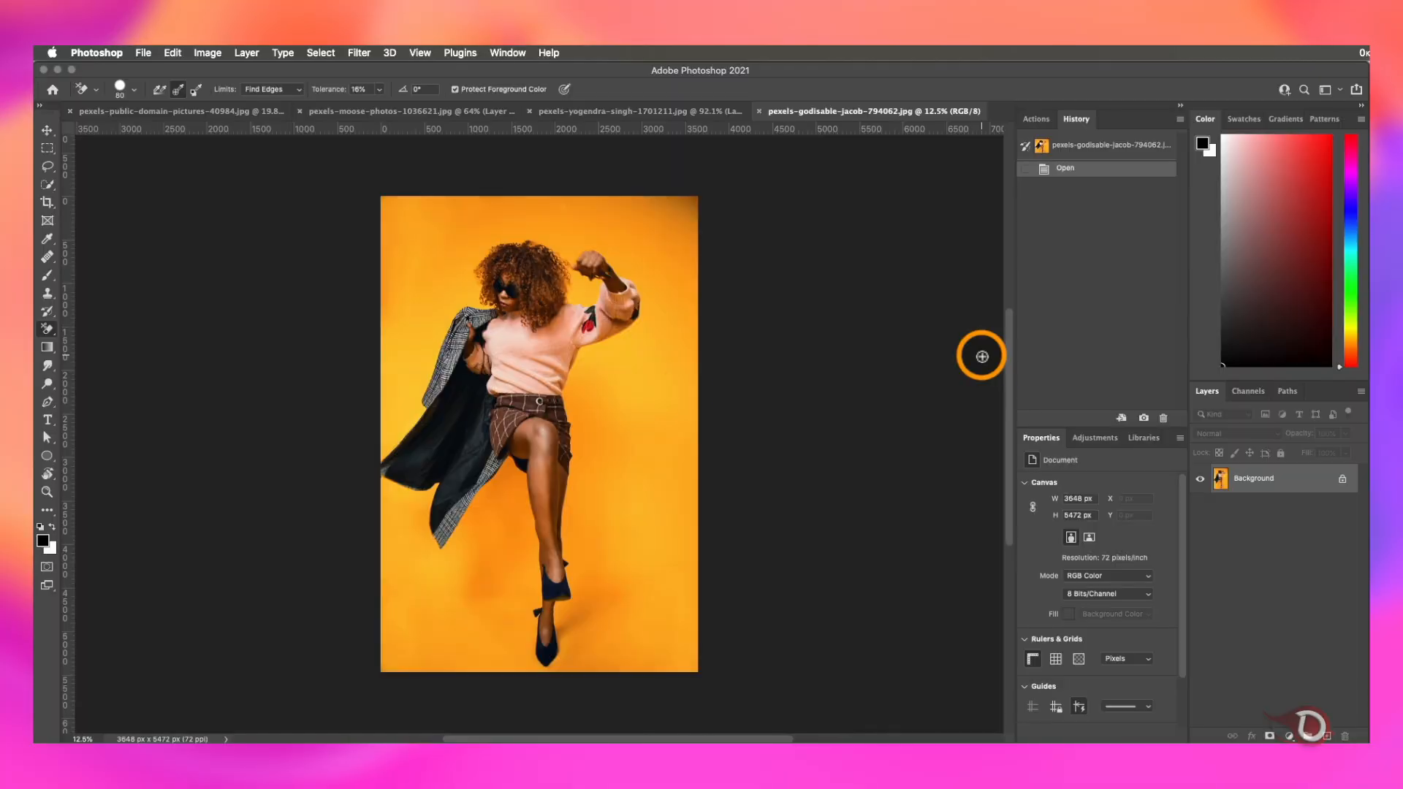
- Unlock the dancing woman photo's background layer and place a near-white Solid Color fill layer beneath it
scroll(534, 373, "up", 5)
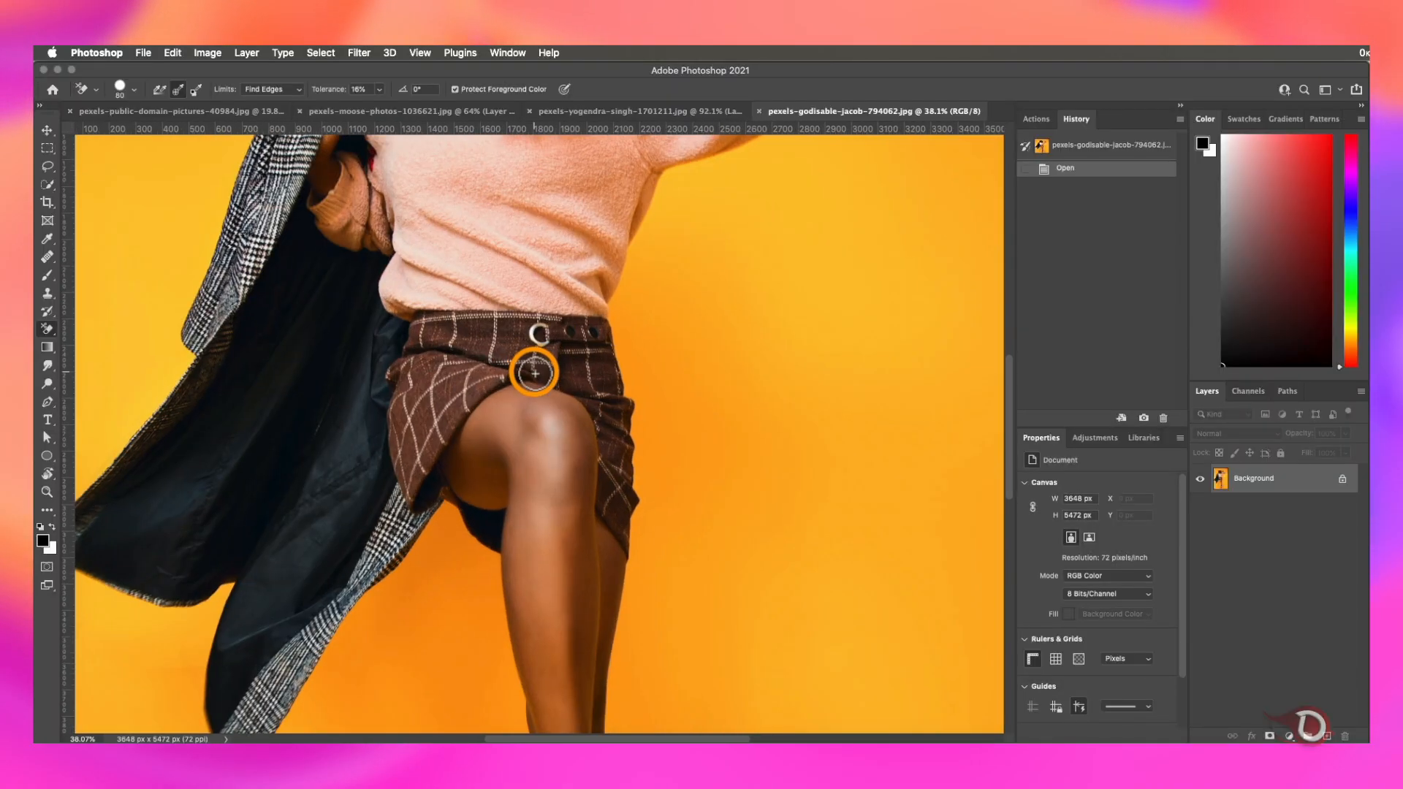
scroll(534, 372, "down", 5)
scroll(534, 372, "up", 2)
left_click(1343, 480)
left_click(1289, 736)
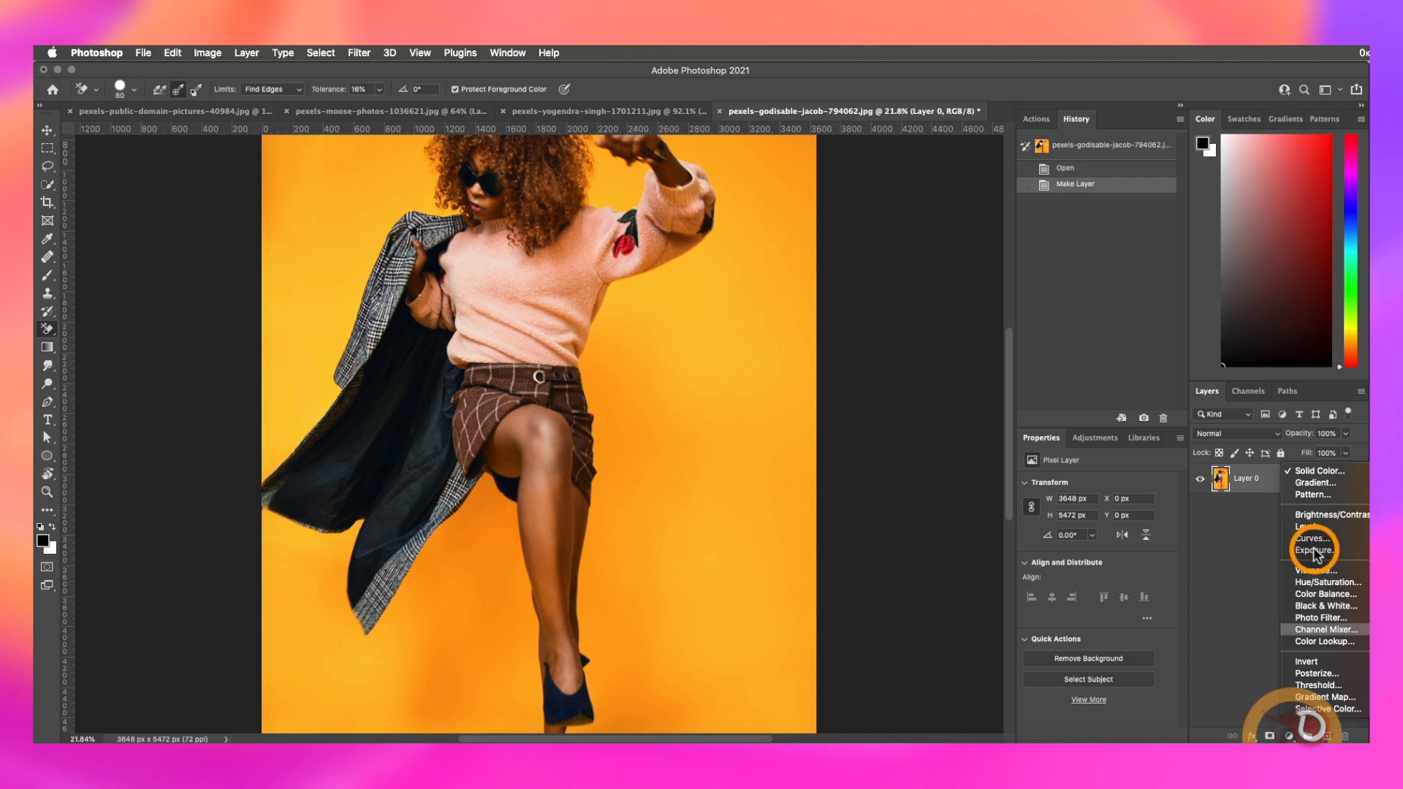
left_click(1320, 470)
left_click_drag(1020, 328, 982, 279)
left_click(1304, 258)
left_click_drag(1267, 488, 1266, 524)
scroll(595, 445, "up", 4)
- Erase orange beside the woman's curly hair on the photo layer, adjusting the Background Eraser to Contiguous limits and 31% tolerance
left_click(1270, 480)
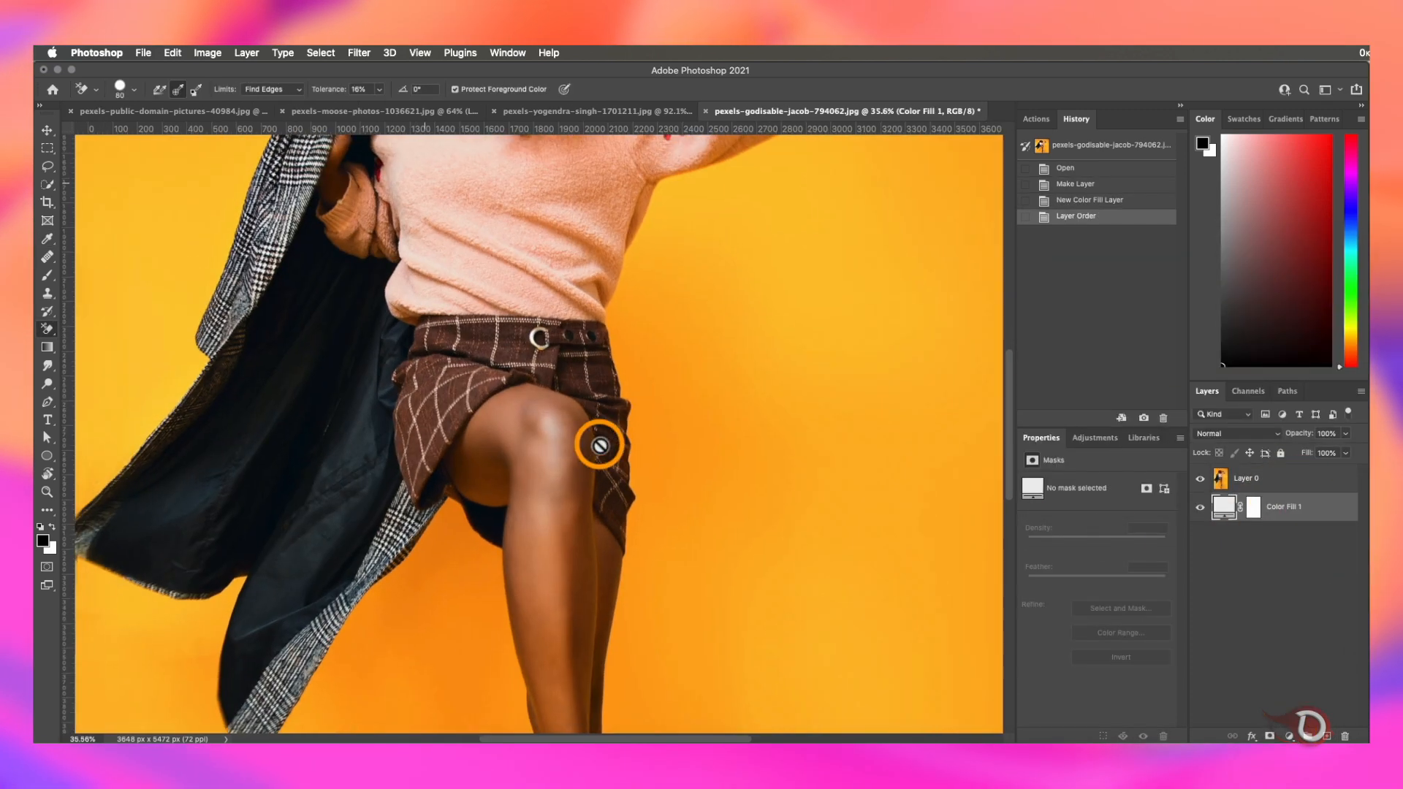
scroll(726, 422, "up", 6)
scroll(725, 413, "up", 2)
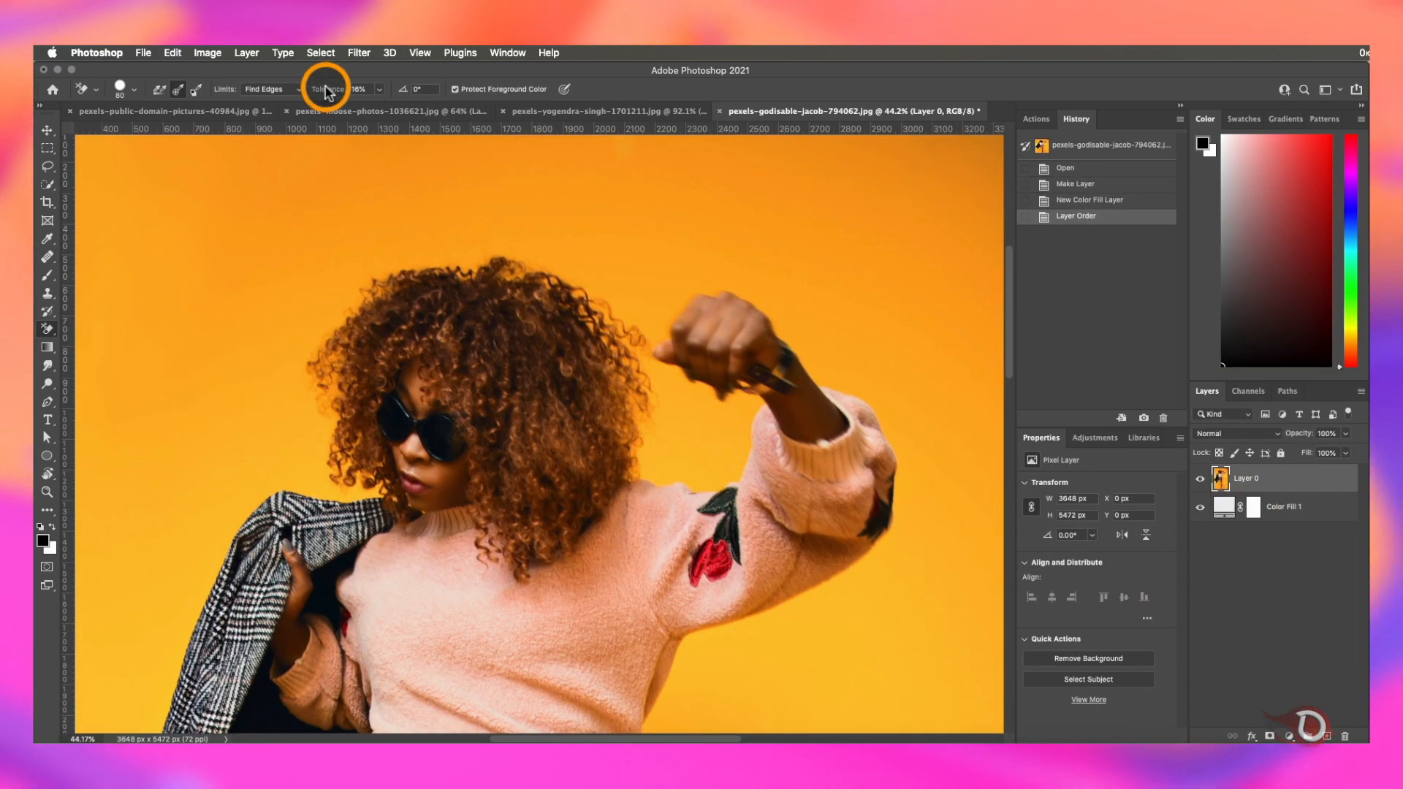
scroll(476, 490, "down", 5)
scroll(476, 490, "up", 6)
mouse_move(354, 334)
left_mouse_down()
mouse_move(316, 383)
mouse_move(322, 524)
left_mouse_up()
left_click_drag(326, 88, 331, 88)
left_click_drag(479, 302, 352, 322)
left_click_drag(336, 90, 342, 89)
- Enlarge the eraser brush to 175 and erase the orange between the woman's hair, raised fist and shoulder
key("bracketright")
key("bracketright")
key("bracketright")
key("bracketright")
key("bracketright")
mouse_move(605, 323)
left_mouse_down()
mouse_move(639, 498)
mouse_move(732, 504)
left_mouse_up()
mouse_move(703, 505)
left_mouse_down()
mouse_move(746, 457)
mouse_move(744, 498)
mouse_move(667, 431)
left_mouse_up()
left_click_drag(686, 337, 579, 311)
left_click_drag(609, 360, 634, 390)
- Erase the orange background above the curly hair and down its side to the coat collar
mouse_move(506, 304)
left_mouse_down()
mouse_move(599, 307)
mouse_move(526, 296)
left_mouse_up()
left_click_drag(377, 320, 333, 373)
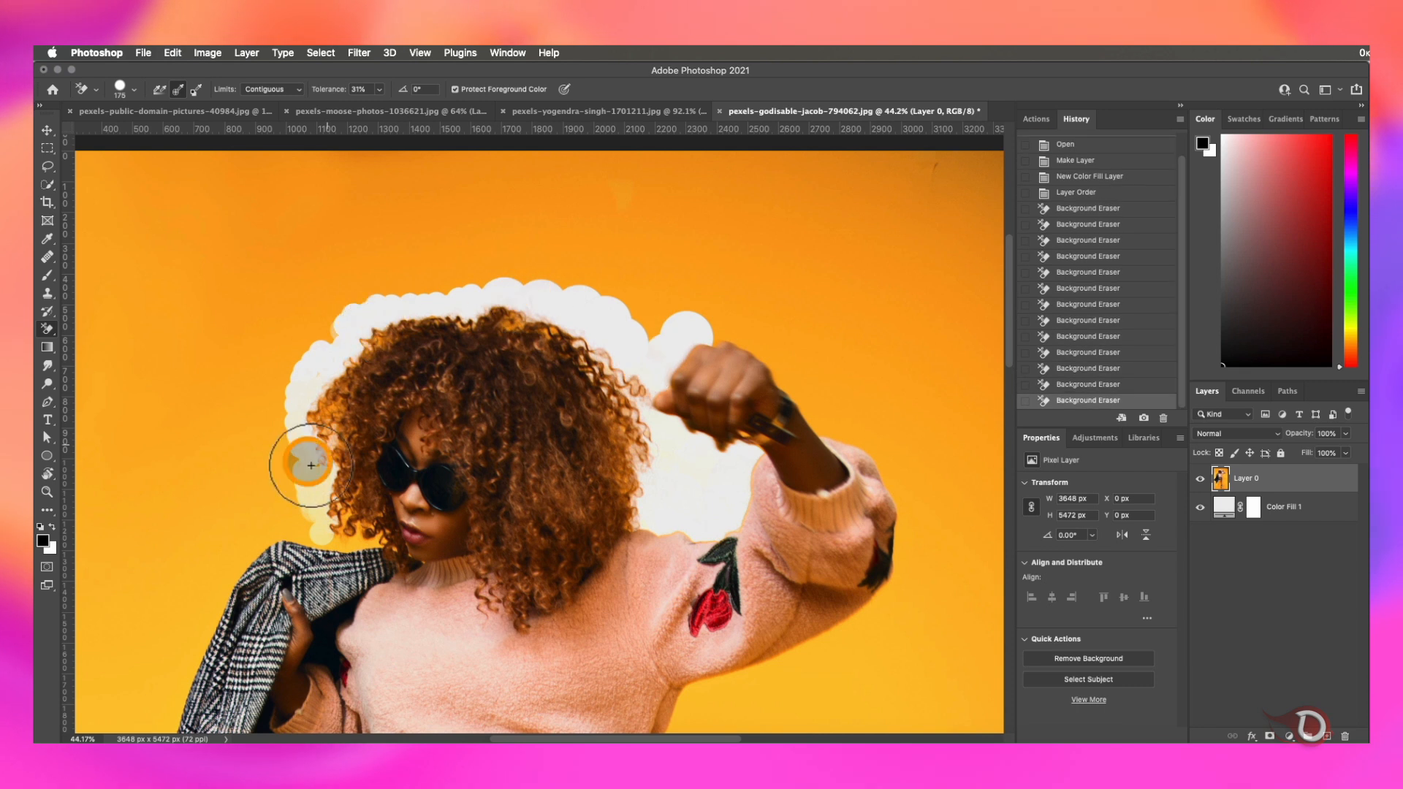
mouse_move(321, 512)
left_mouse_down()
mouse_move(270, 417)
mouse_move(284, 527)
left_mouse_up()
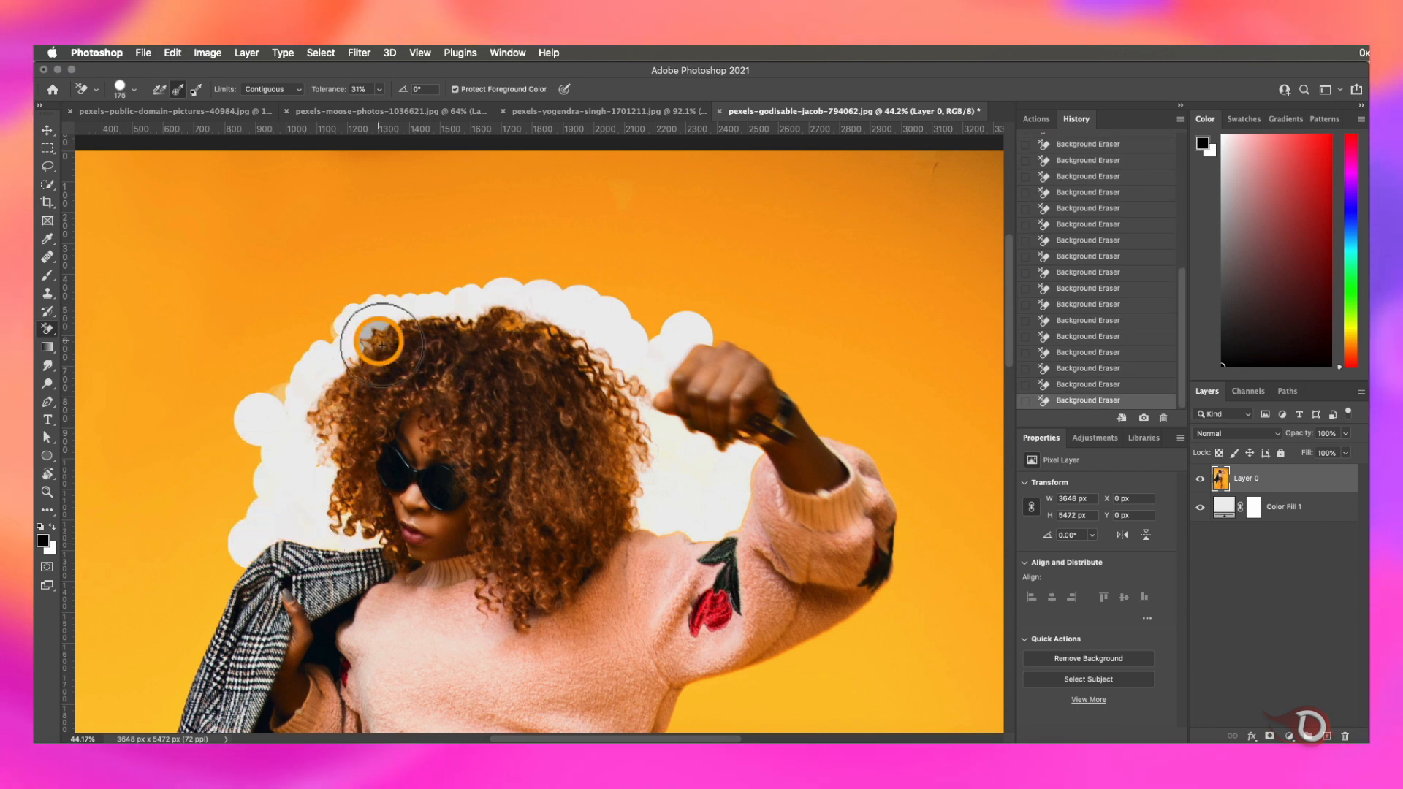
left_click_drag(607, 289, 459, 285)
left_click_drag(490, 272, 532, 291)
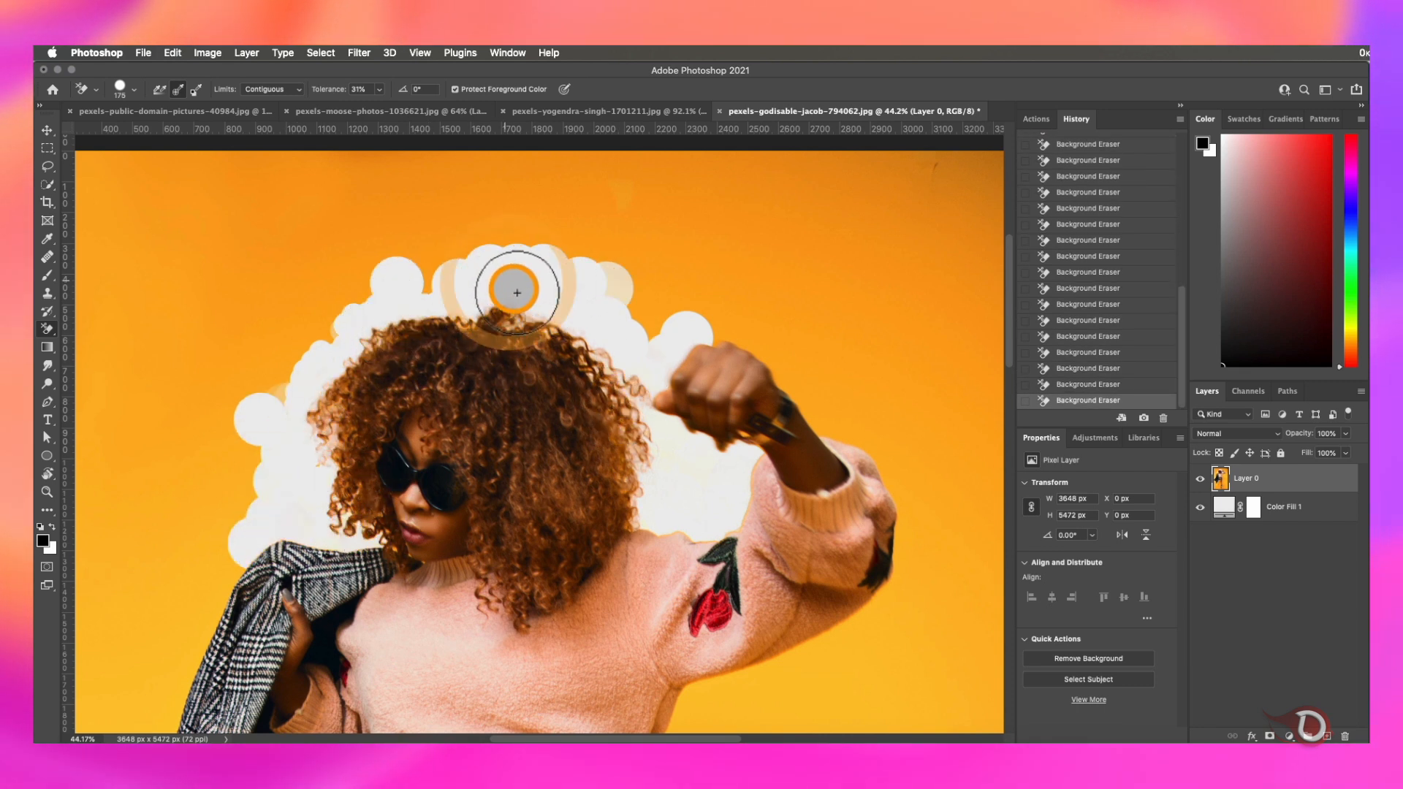
- Recolor the solid fill layer to black and make the photo layer active again
double_click(1224, 506)
left_click_drag(1045, 395, 991, 448)
left_click(1309, 274)
left_click(1262, 479)
- Erase the orange background around the woman's raised fist, forearm and sweater sleeve
left_click_drag(759, 468, 679, 454)
mouse_move(679, 453)
left_mouse_down()
mouse_move(724, 461)
mouse_move(709, 437)
left_mouse_up()
mouse_move(686, 341)
left_mouse_down()
mouse_move(724, 326)
mouse_move(815, 395)
left_mouse_up()
left_click_drag(840, 428, 897, 537)
left_click_drag(883, 627, 812, 668)
left_click(922, 490)
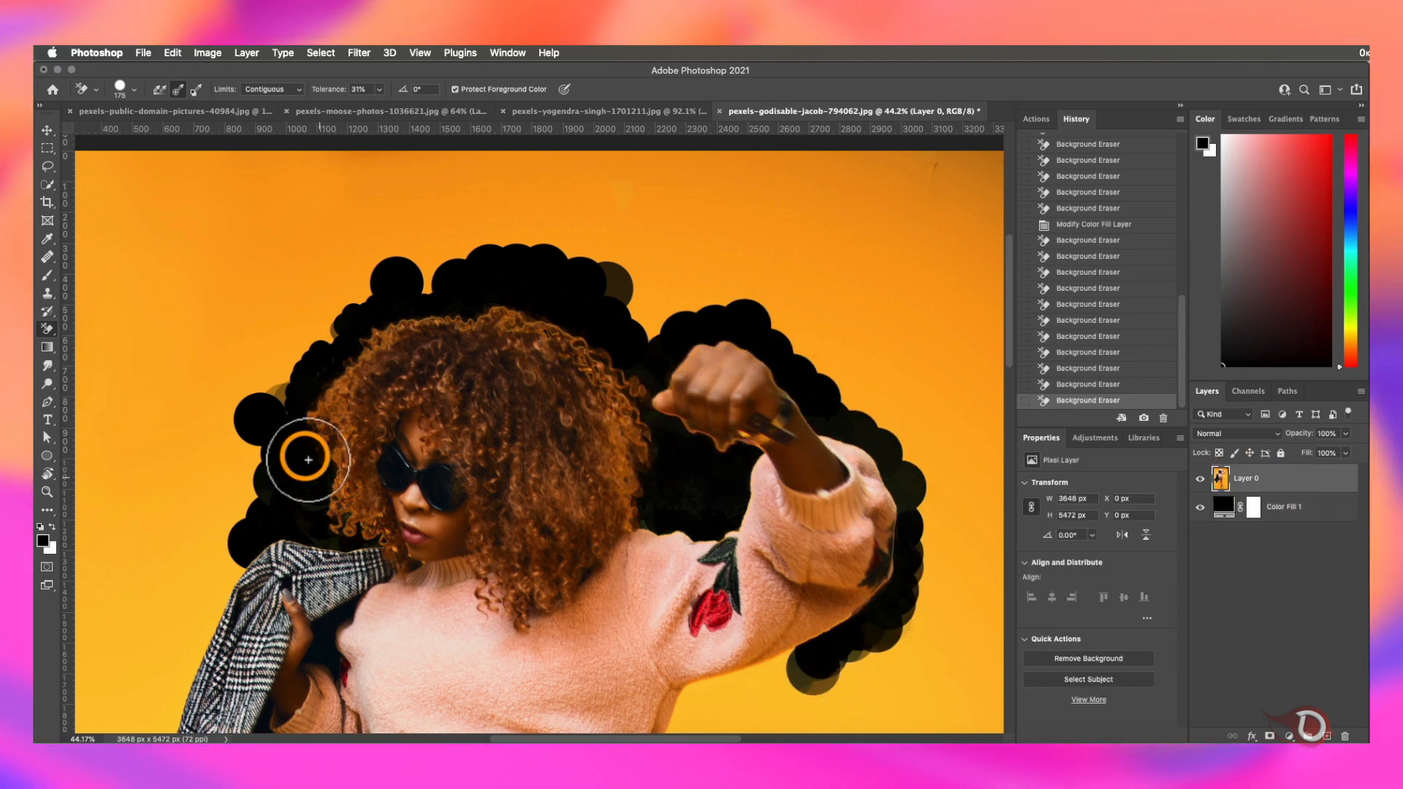
- Erase the orange background along the outer edge of the coat and beside the sweater and skirt
left_click_drag(279, 416, 351, 329)
mouse_move(627, 528)
left_mouse_down()
mouse_move(670, 476)
mouse_move(726, 288)
left_mouse_up()
mouse_move(304, 295)
left_mouse_down()
mouse_move(201, 624)
mouse_move(138, 713)
left_mouse_up()
left_click_drag(315, 570, 687, 278)
left_click(519, 432)
mouse_move(515, 428)
left_mouse_down()
mouse_move(538, 573)
mouse_move(603, 611)
left_mouse_up()
left_click_drag(607, 266, 519, 431)
mouse_move(803, 353)
left_mouse_down()
mouse_move(498, 141)
mouse_move(524, 125)
left_mouse_up()
- With Contiguous limits and tolerance raised to 51%, erase the orange between the coat hem and the legs
left_click(272, 89)
left_click(271, 104)
mouse_move(321, 505)
left_mouse_down()
mouse_move(491, 492)
mouse_move(648, 300)
mouse_move(701, 479)
left_mouse_up()
left_click_drag(327, 89, 334, 89)
mouse_move(646, 468)
left_mouse_down()
mouse_move(667, 382)
mouse_move(633, 410)
left_mouse_up()
left_click_drag(676, 541, 735, 691)
scroll(734, 658, "down", 5)
left_click_drag(735, 475, 742, 523)
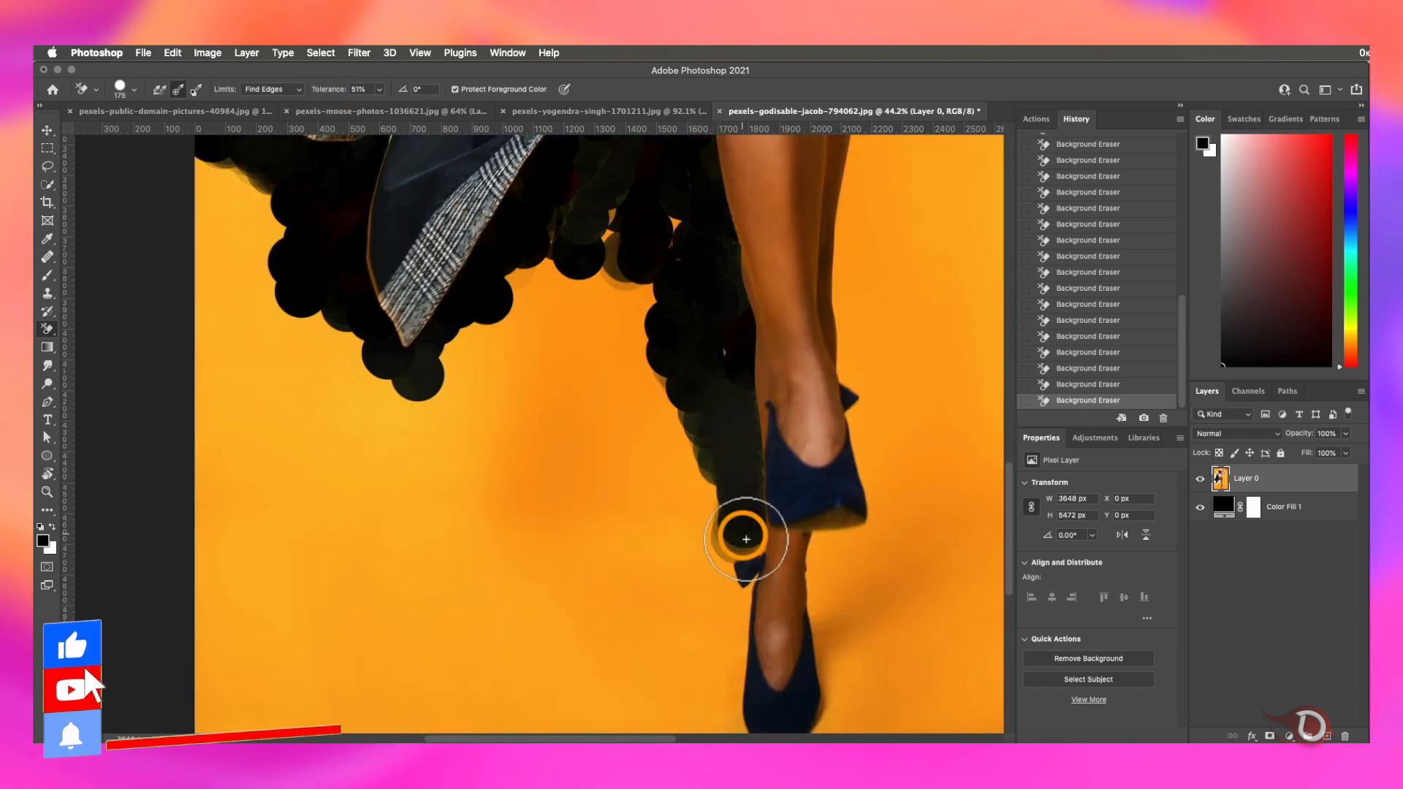
- Erase the orange background around the woman's shoes and up the outer side of her legs
left_click_drag(716, 594, 725, 357)
left_click_drag(722, 648, 718, 705)
mouse_move(837, 559)
left_mouse_down()
mouse_move(880, 623)
mouse_move(864, 545)
mouse_move(866, 340)
left_mouse_up()
left_click(767, 551)
scroll(804, 475, "up", 5)
mouse_move(804, 541)
left_mouse_down()
mouse_move(840, 293)
mouse_move(826, 363)
left_mouse_up()
scroll(840, 294, "up", 7)
left_click_drag(782, 438, 807, 299)
scroll(808, 329, "up", 5)
- Undo the last erase, lower the tolerance to 30% and erase again along the leg
left_click(764, 554)
key("super+z")
key("3")
left_click_drag(754, 551, 833, 340)
key("super+0")
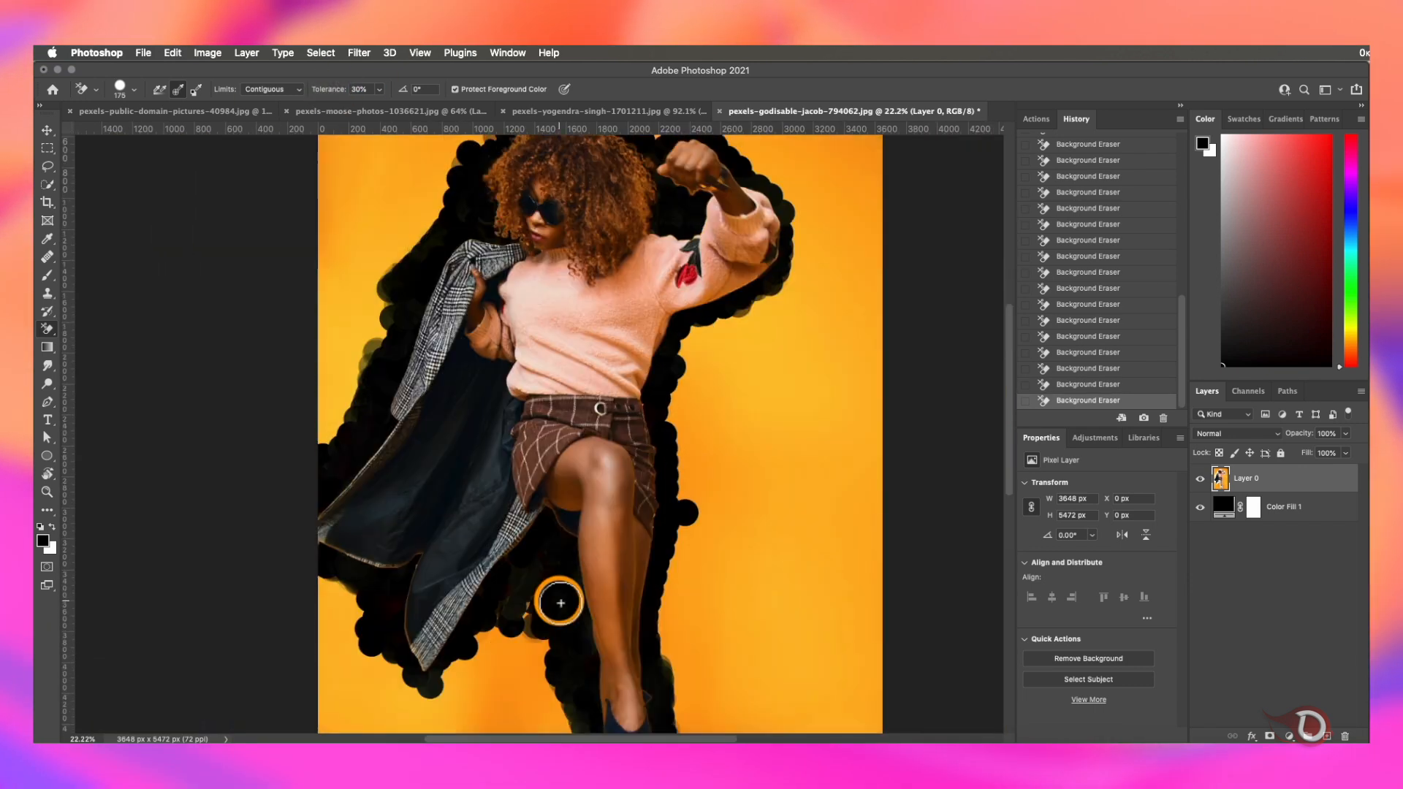
- Lasso around the woman within the erased border and turn the selection into a layer mask on the photo layer
left_click(48, 166)
left_click_drag(429, 371, 497, 263)
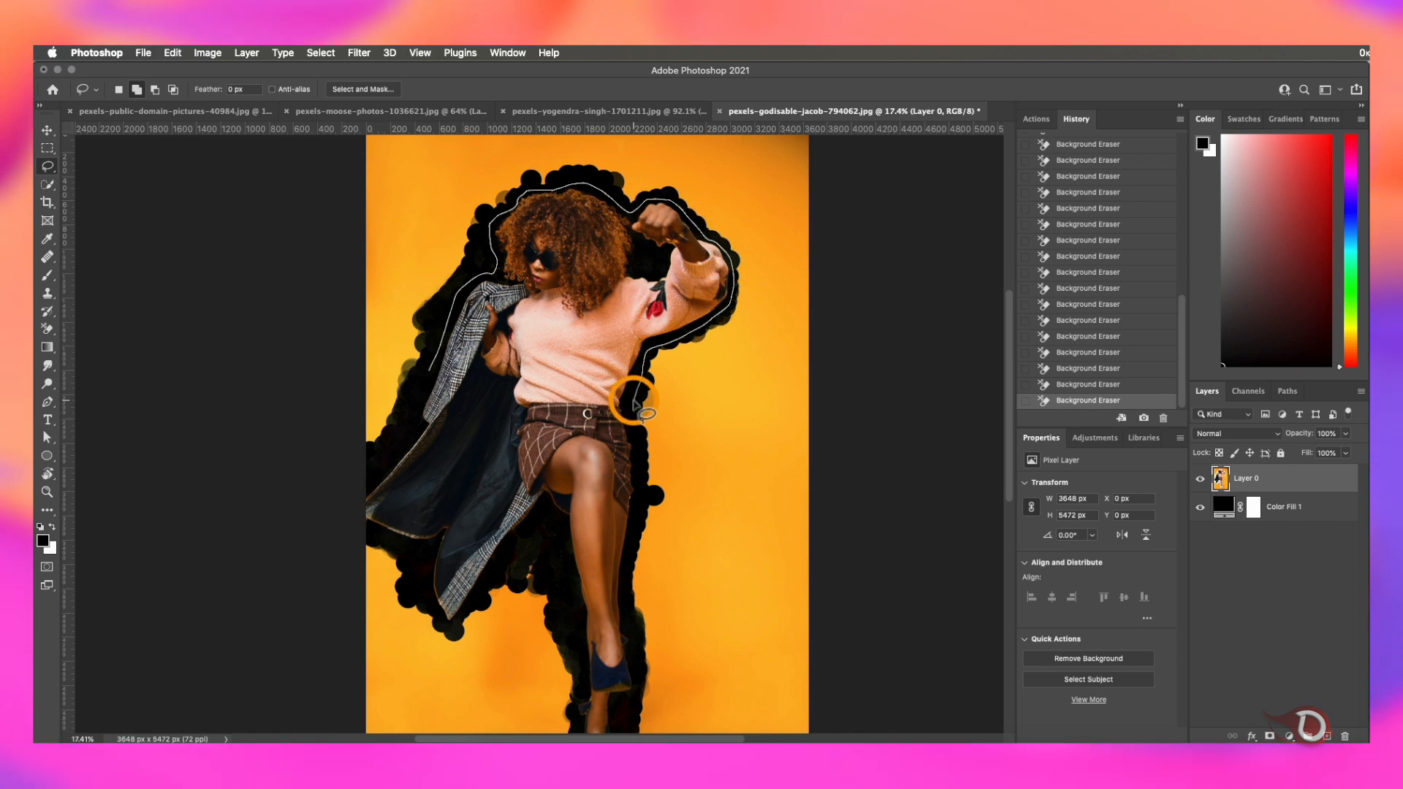
left_click_drag(632, 548, 640, 325)
mouse_move(635, 510)
left_mouse_down()
mouse_move(587, 482)
mouse_move(584, 354)
mouse_move(475, 365)
left_mouse_up()
mouse_move(424, 290)
left_mouse_down()
mouse_move(360, 179)
mouse_move(407, 398)
mouse_move(440, 332)
left_mouse_up()
key("super+minus")
left_click(1270, 736)
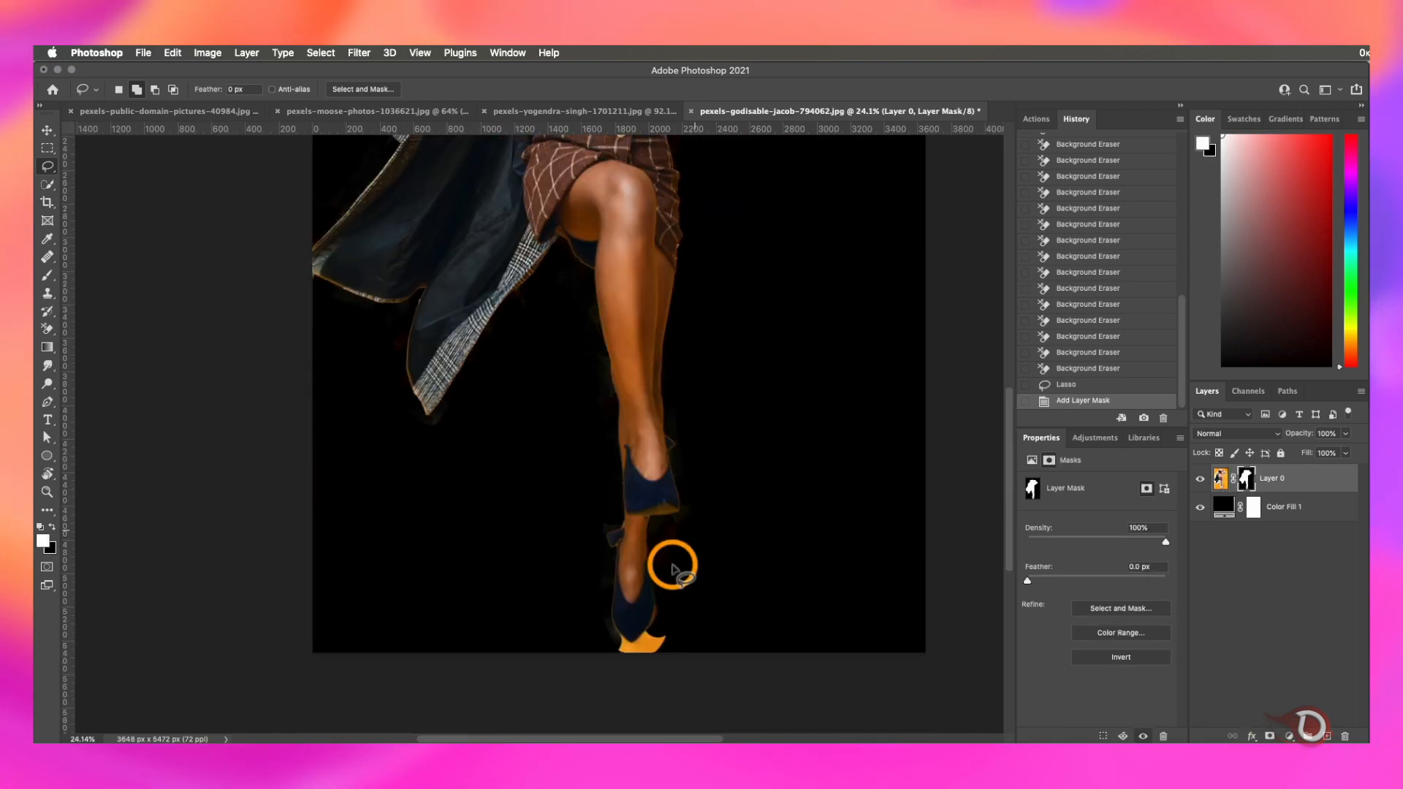
- Paint black on the layer mask over leftovers around the shoes, and check the mask's outline as a temporary selection
mouse_move(667, 564)
left_mouse_down()
mouse_move(695, 580)
mouse_move(617, 576)
left_mouse_up()
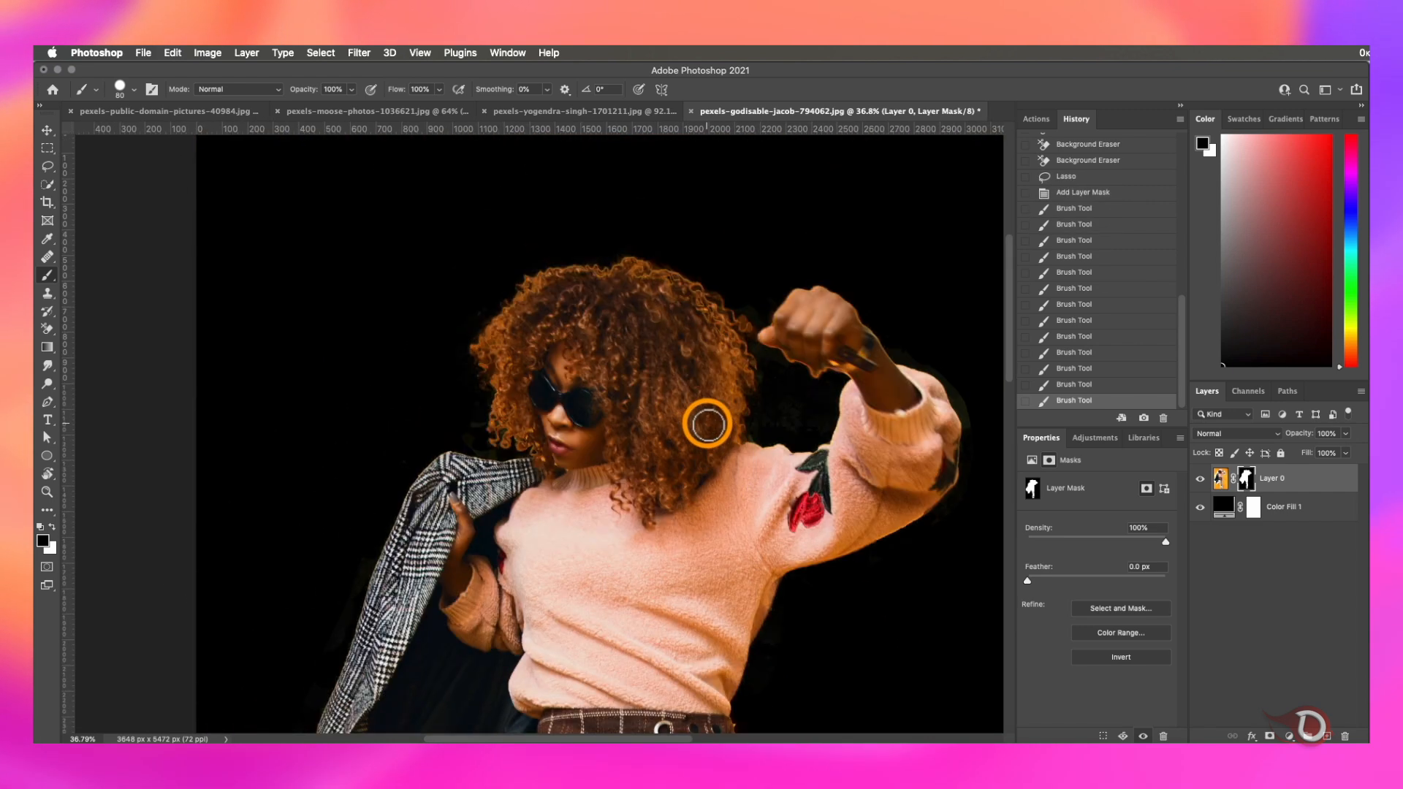
left_click(1246, 478, "super")
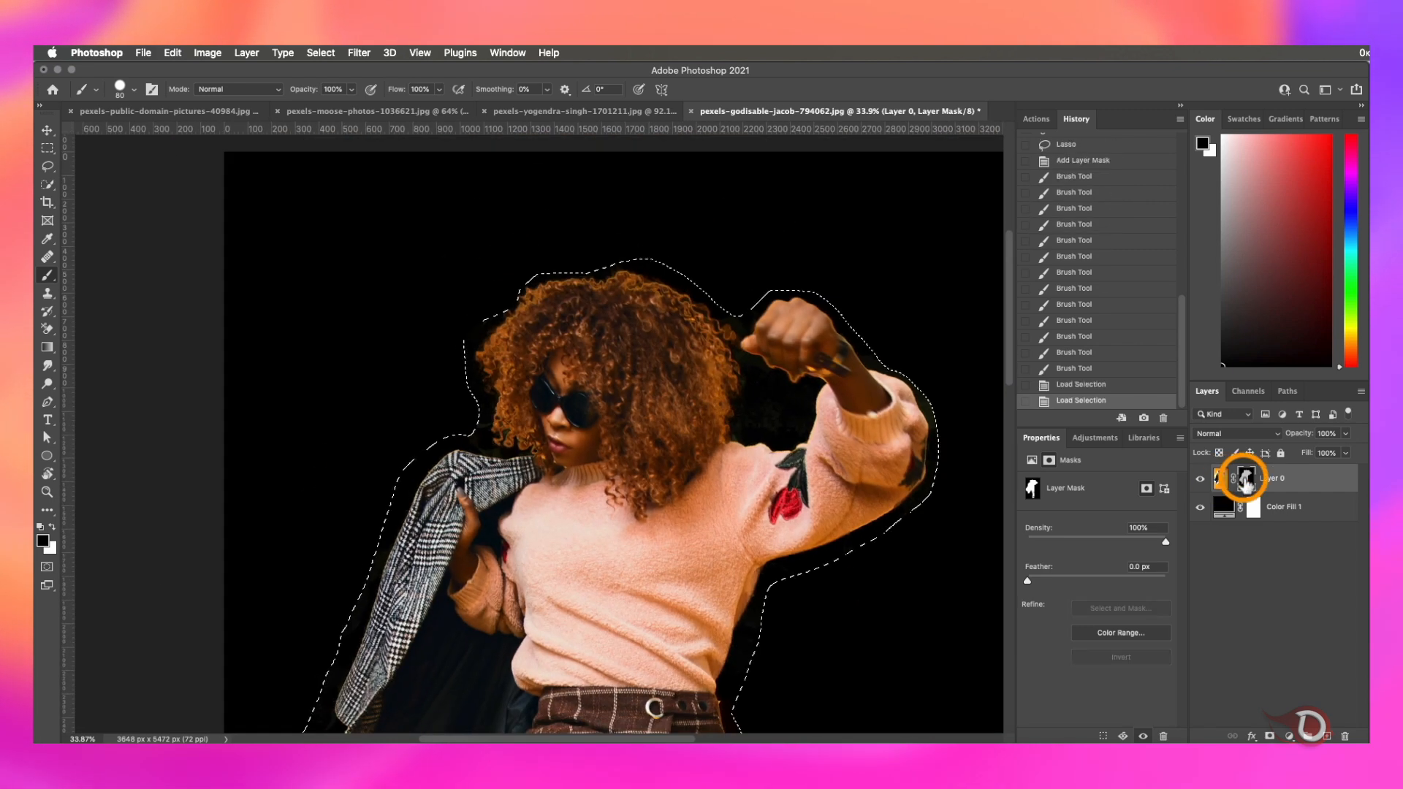
key("super+d")
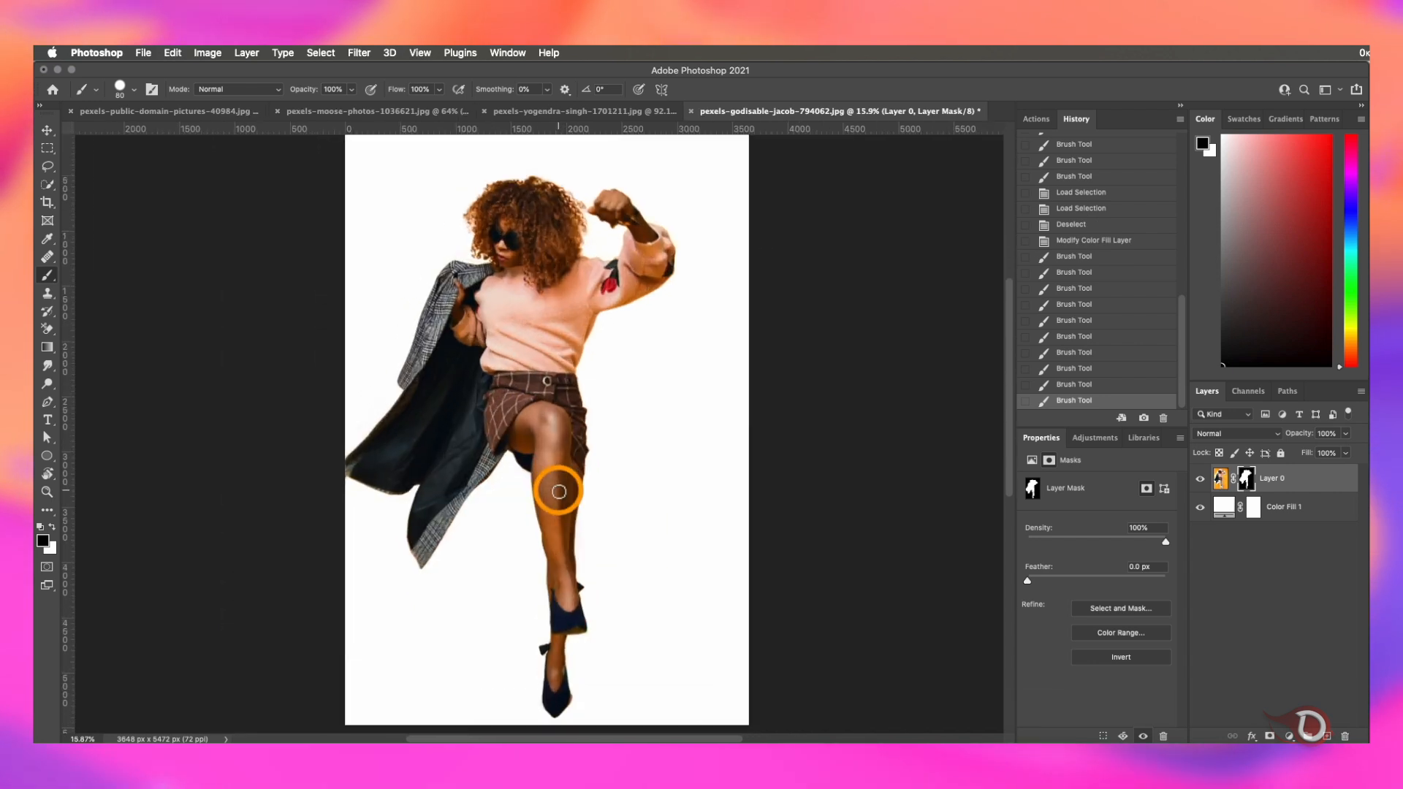
- Hide the white fill layer beneath the masked woman
left_click(1201, 508)
scroll(674, 469, "down", 2)
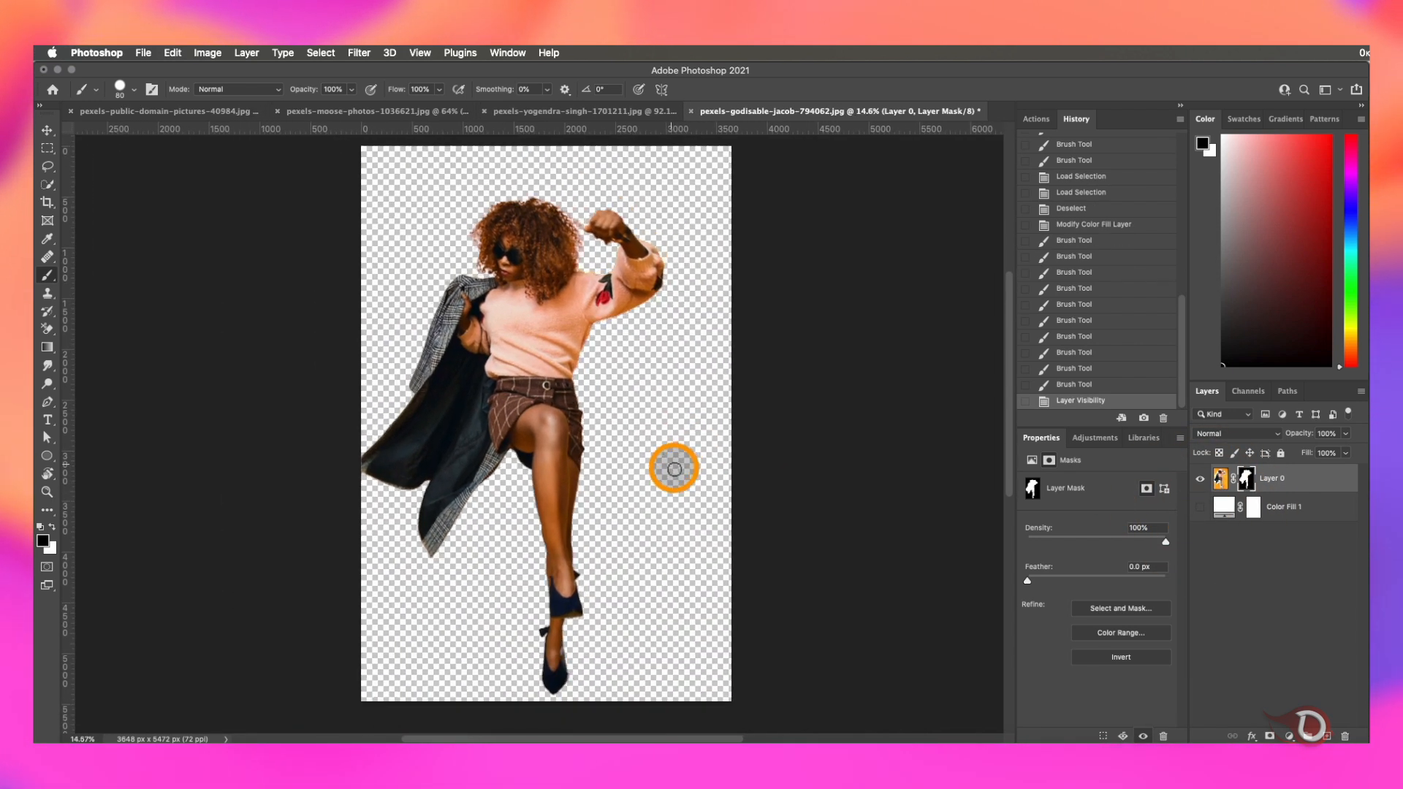